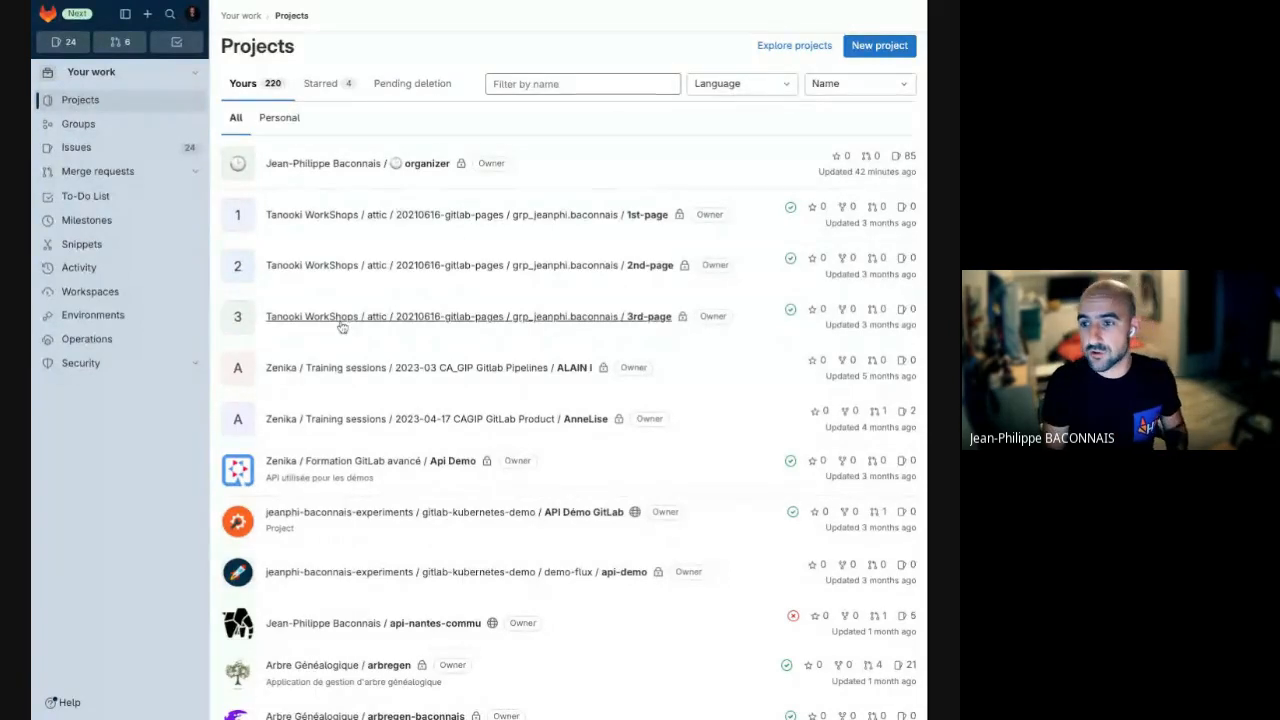
Step: Look through the list of your own projects
scroll(342, 325, "down", 3)
scroll(342, 325, "down", 9)
scroll(342, 325, "up", 12)
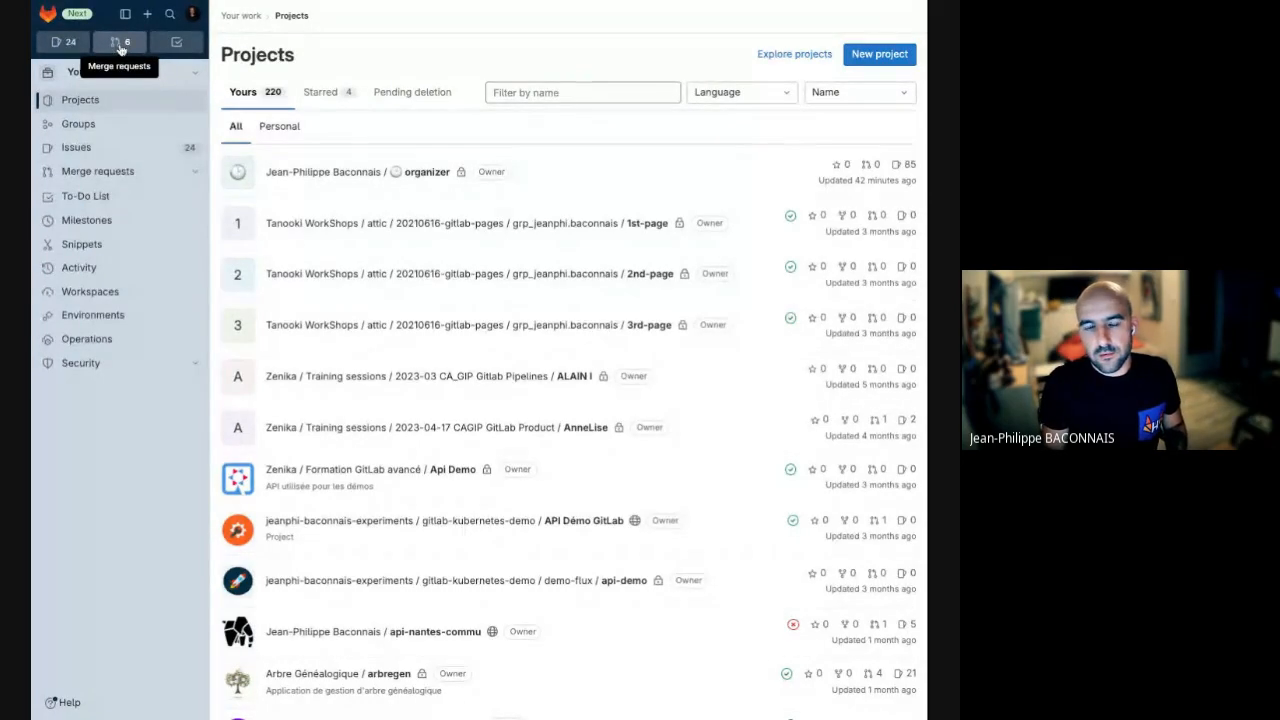
left_click(76, 16)
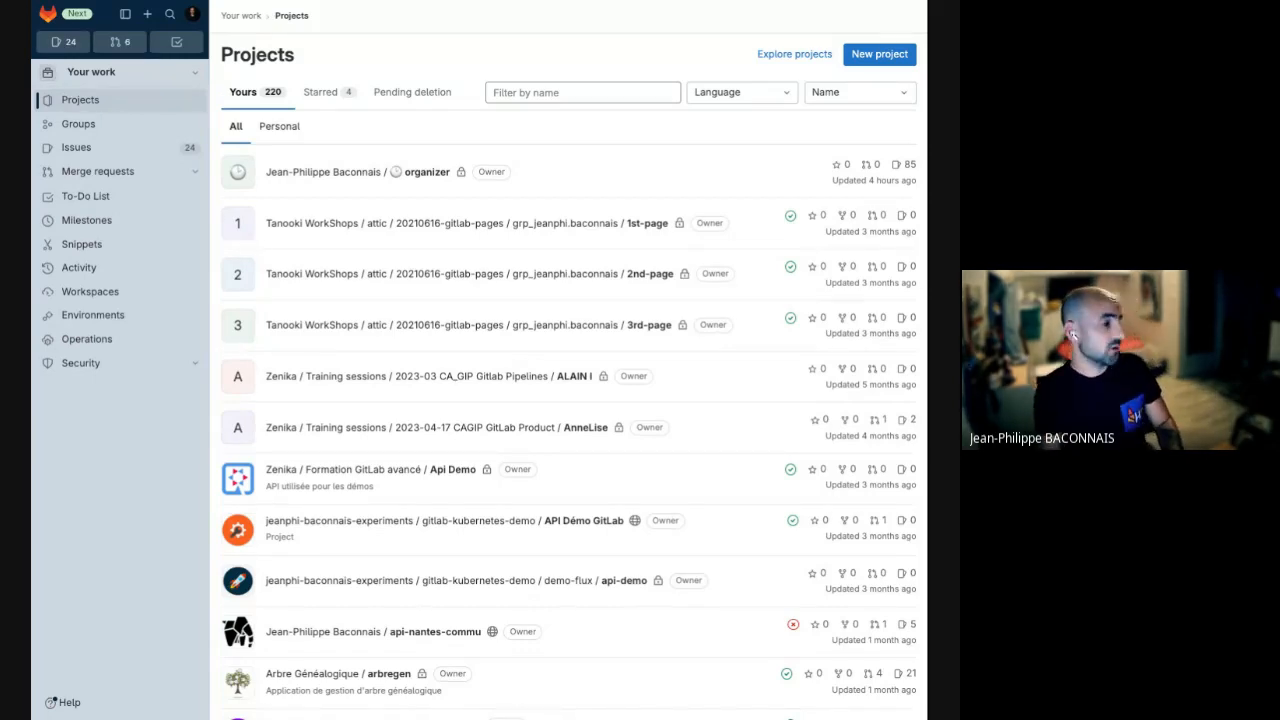
Step: Open your user profile page and point out the username and user ID in its header
left_click(193, 15)
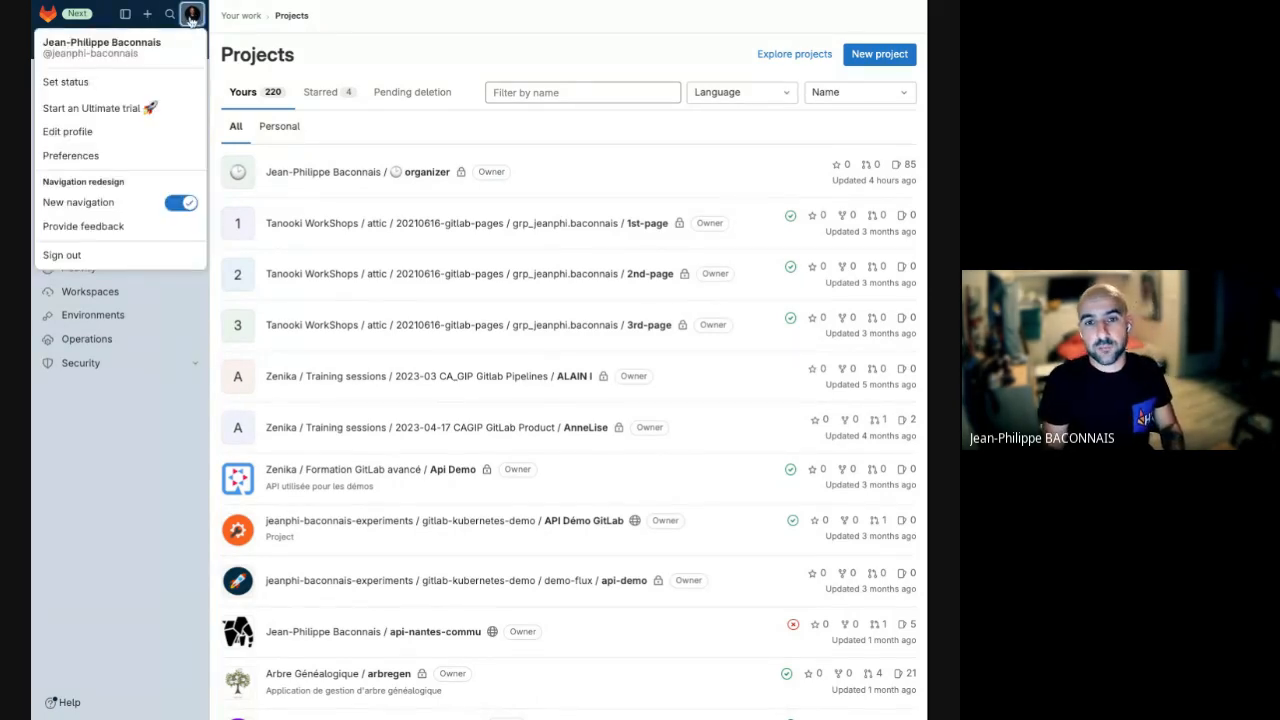
left_click(117, 47)
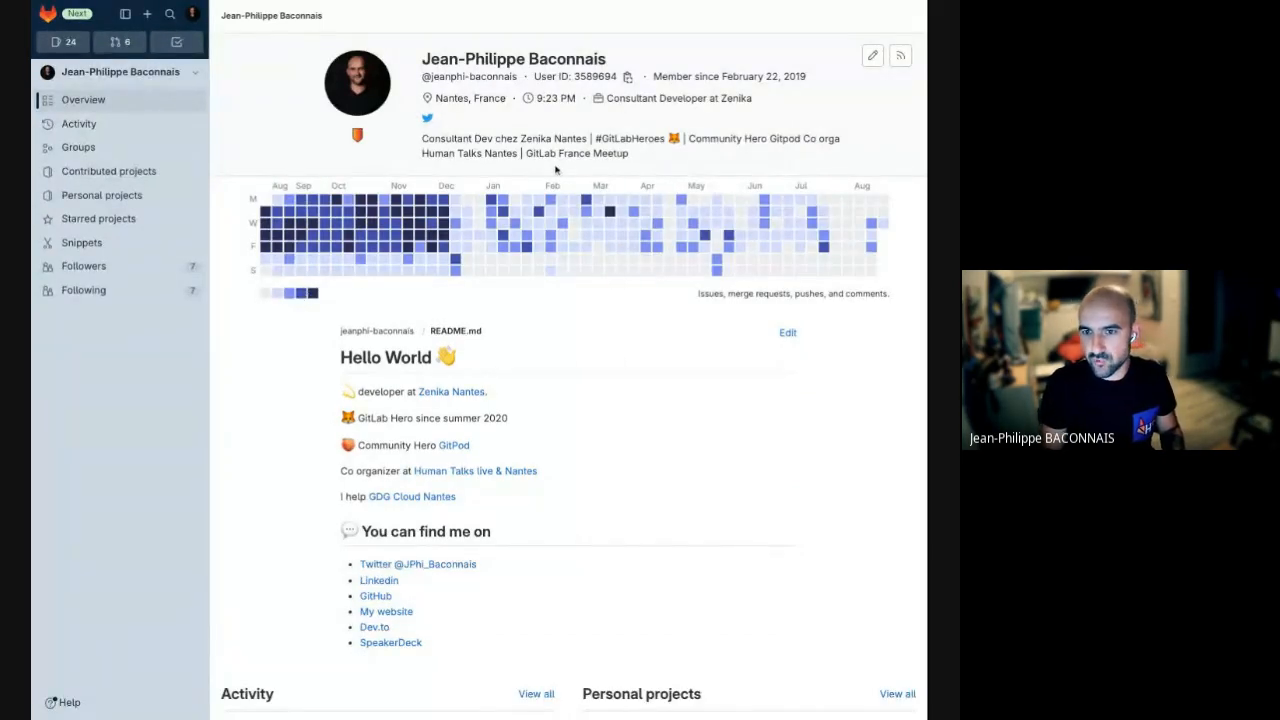
left_click_drag(422, 77, 518, 78)
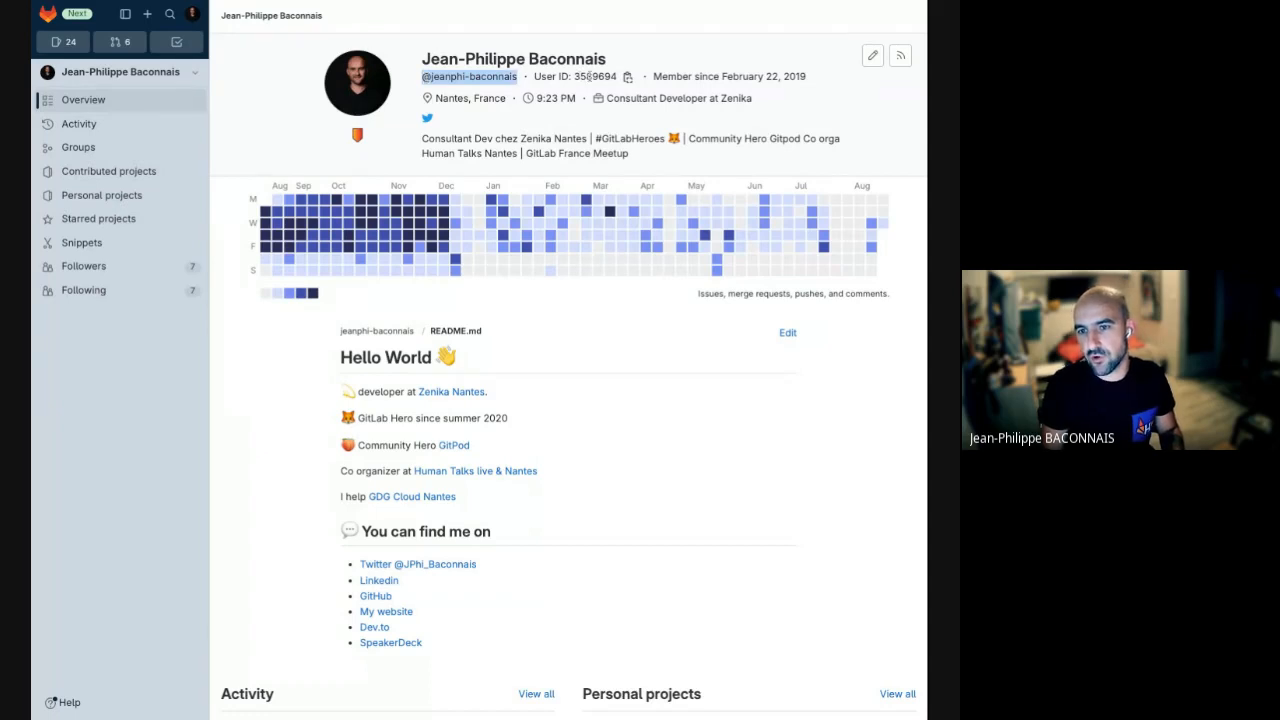
double_click(589, 76)
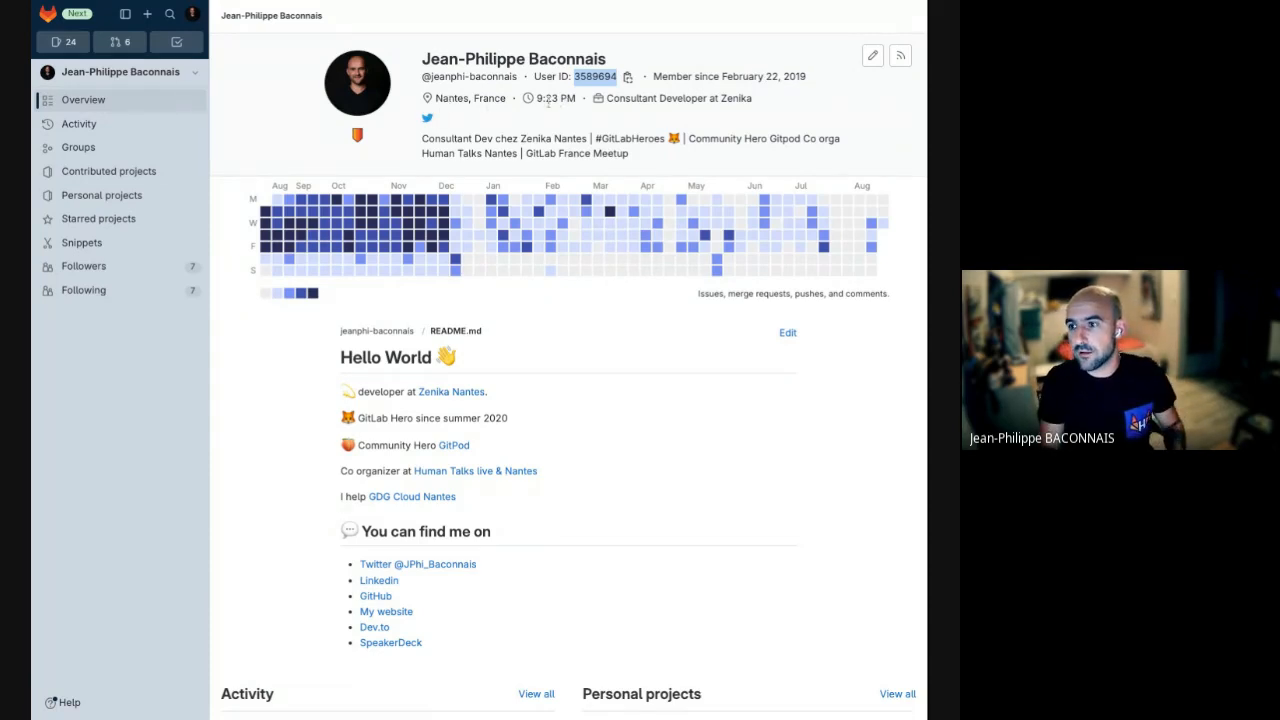
left_click(627, 99)
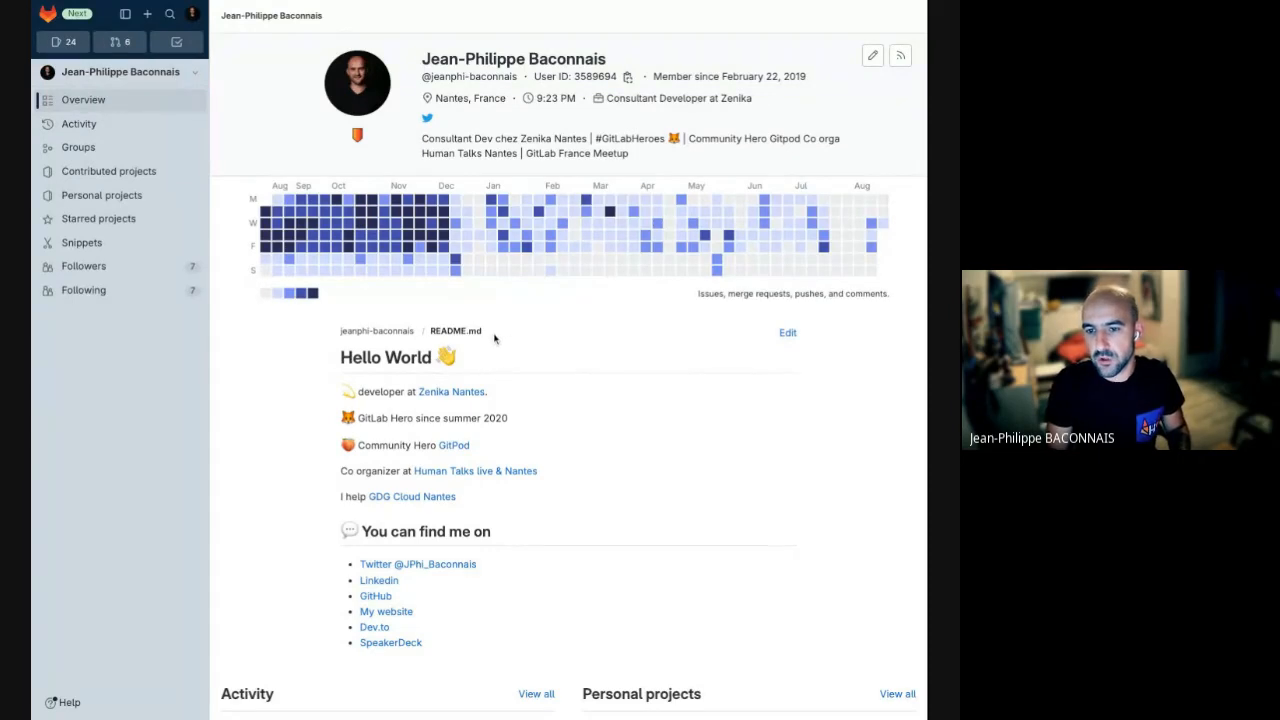
left_click(616, 479)
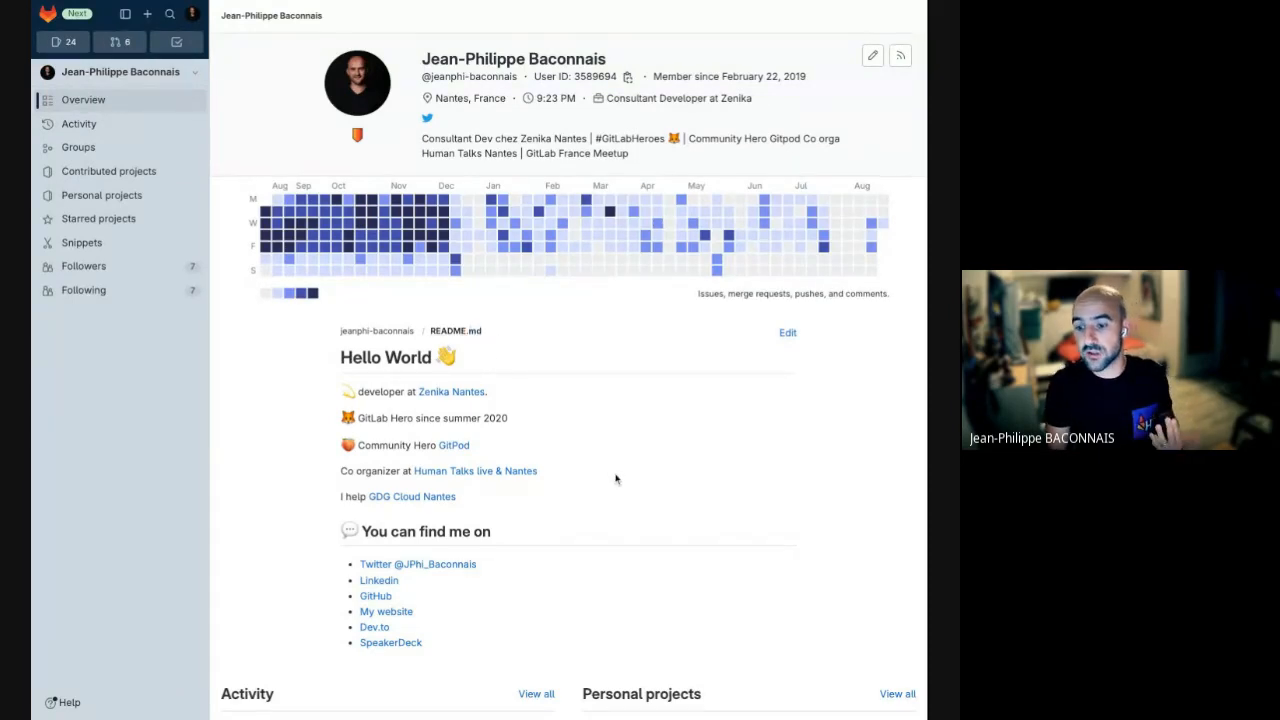
Step: Look over the profile overview, including the README, the recent activity and the personal projects
scroll(616, 479, "down", 1)
scroll(616, 479, "up", 1)
scroll(616, 479, "down", 6)
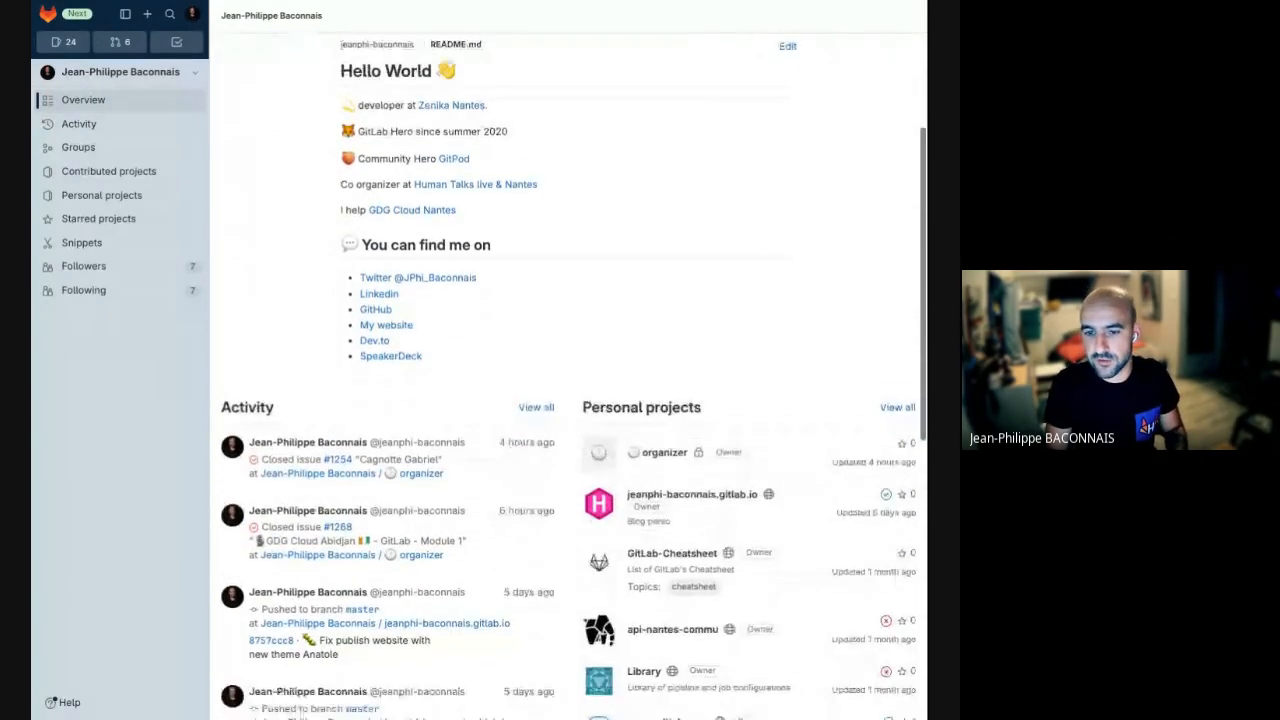
scroll(616, 479, "down", 3)
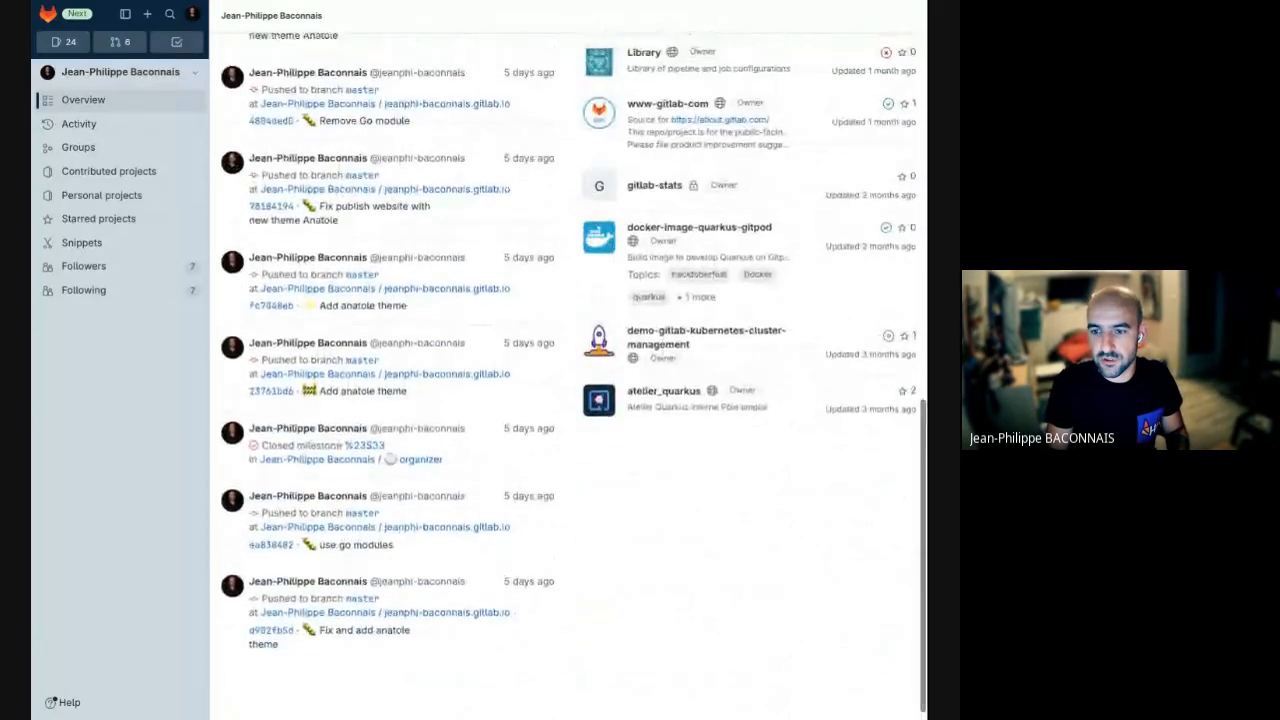
scroll(616, 479, "up", 10)
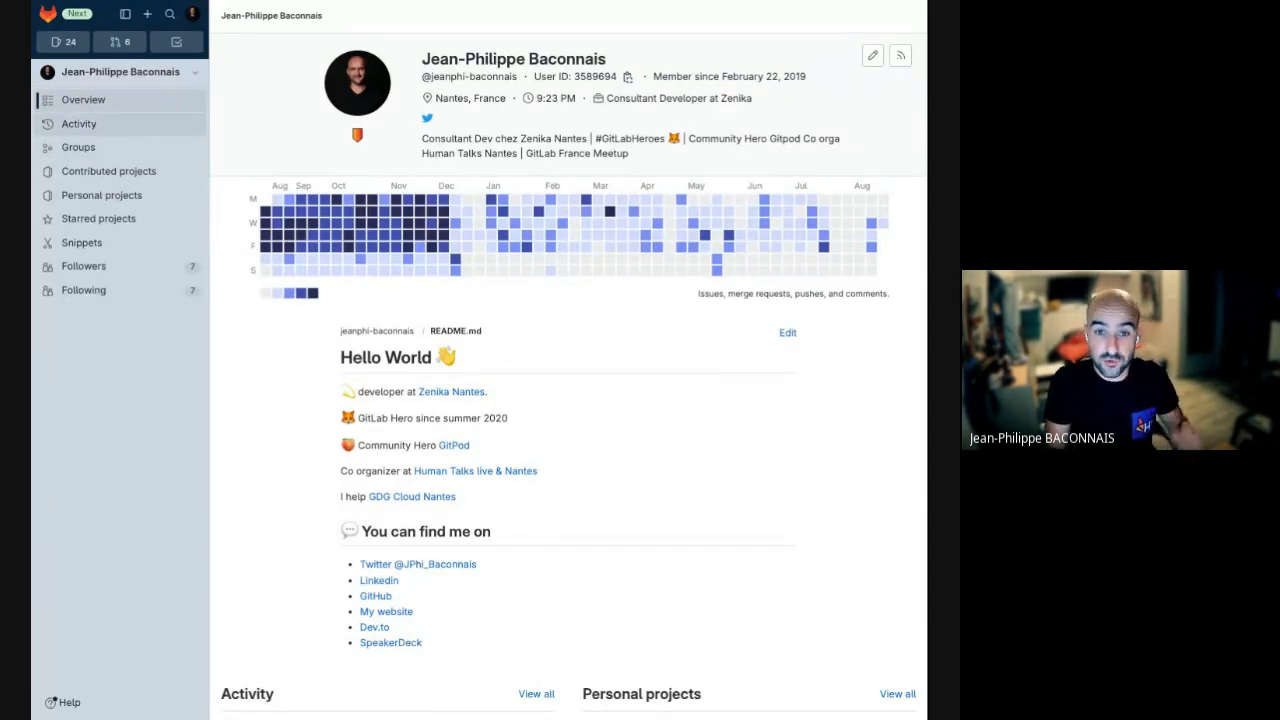
Step: Review the profile's most recent activity feed and open its list of groups
left_click(80, 124)
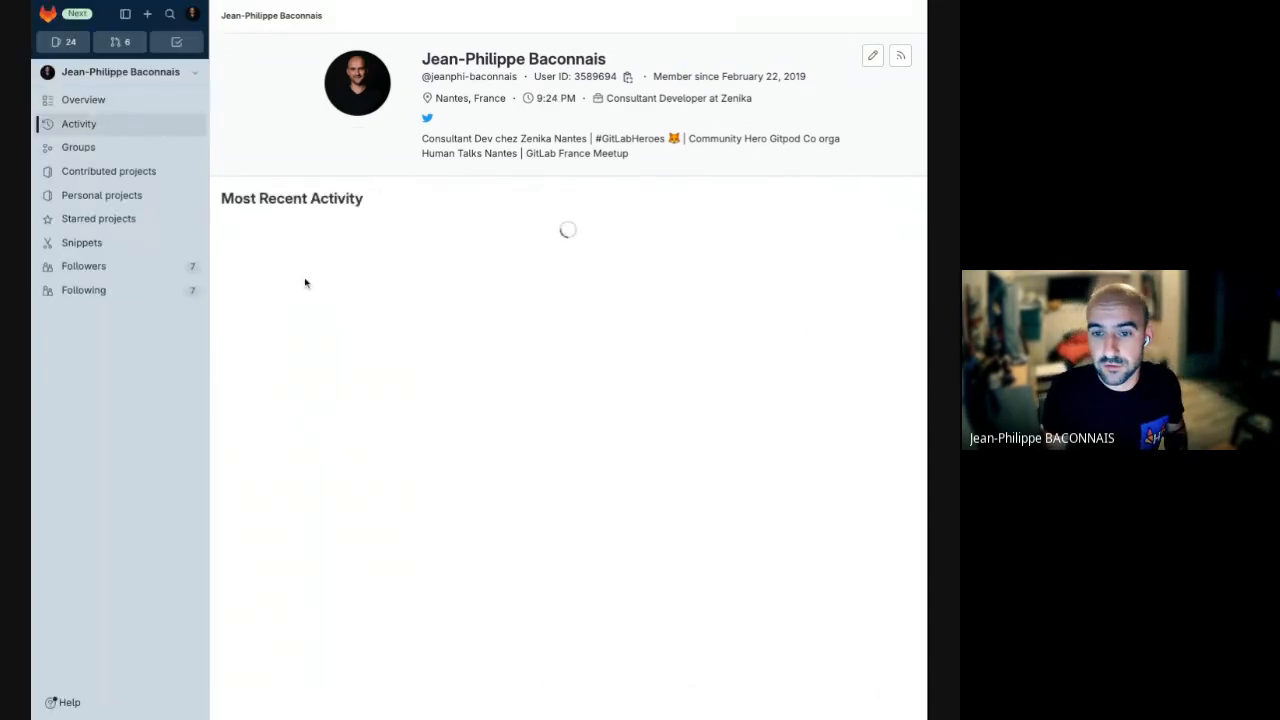
scroll(302, 278, "down", 8)
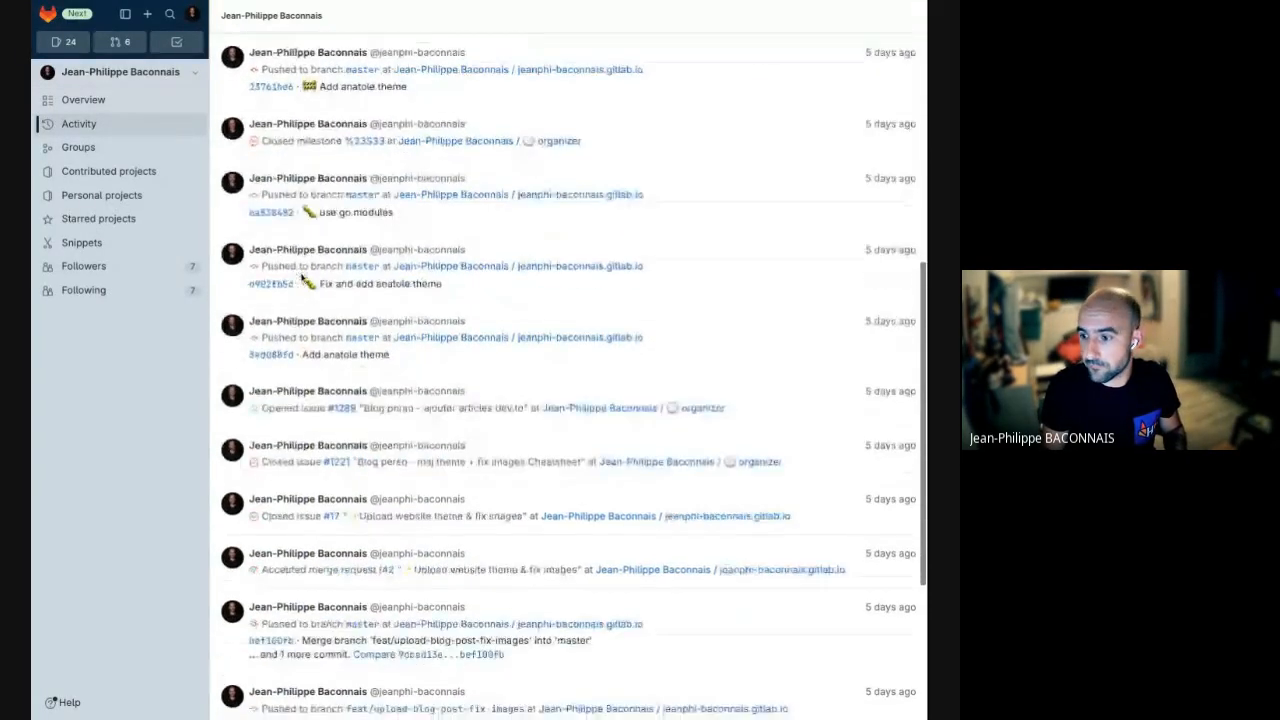
scroll(302, 278, "up", 6)
scroll(302, 278, "up", 3)
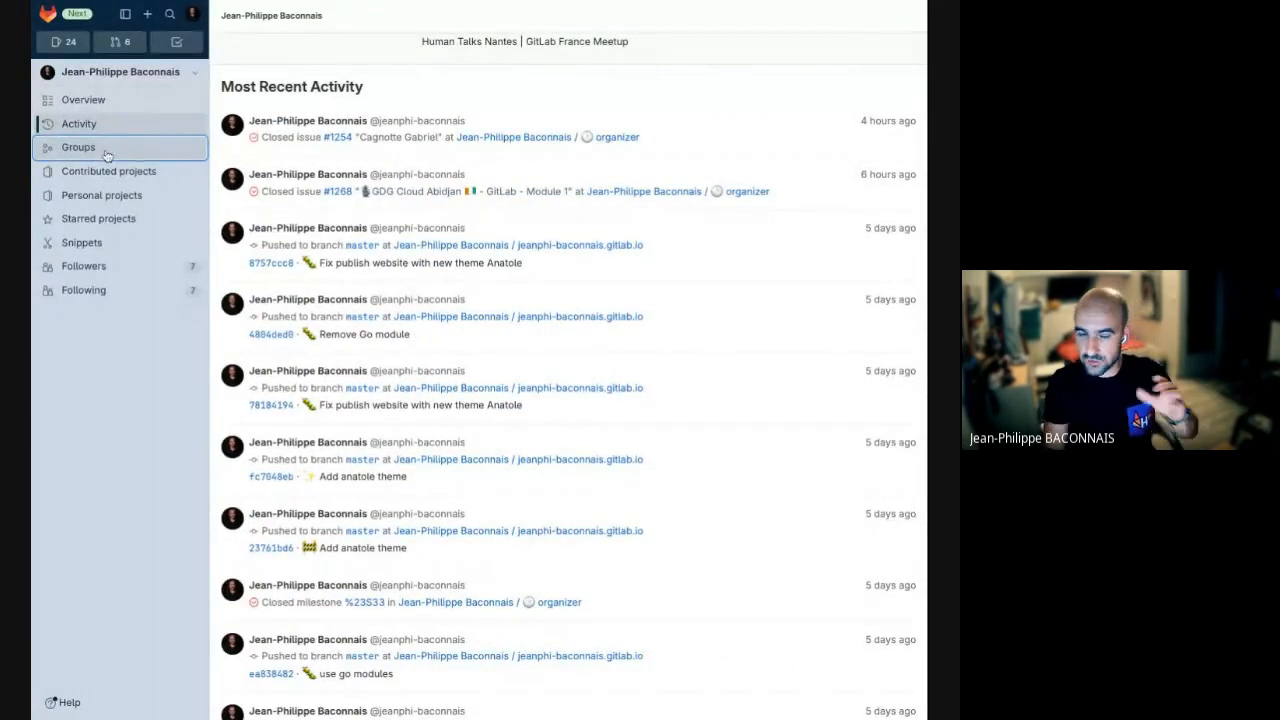
left_click(107, 152)
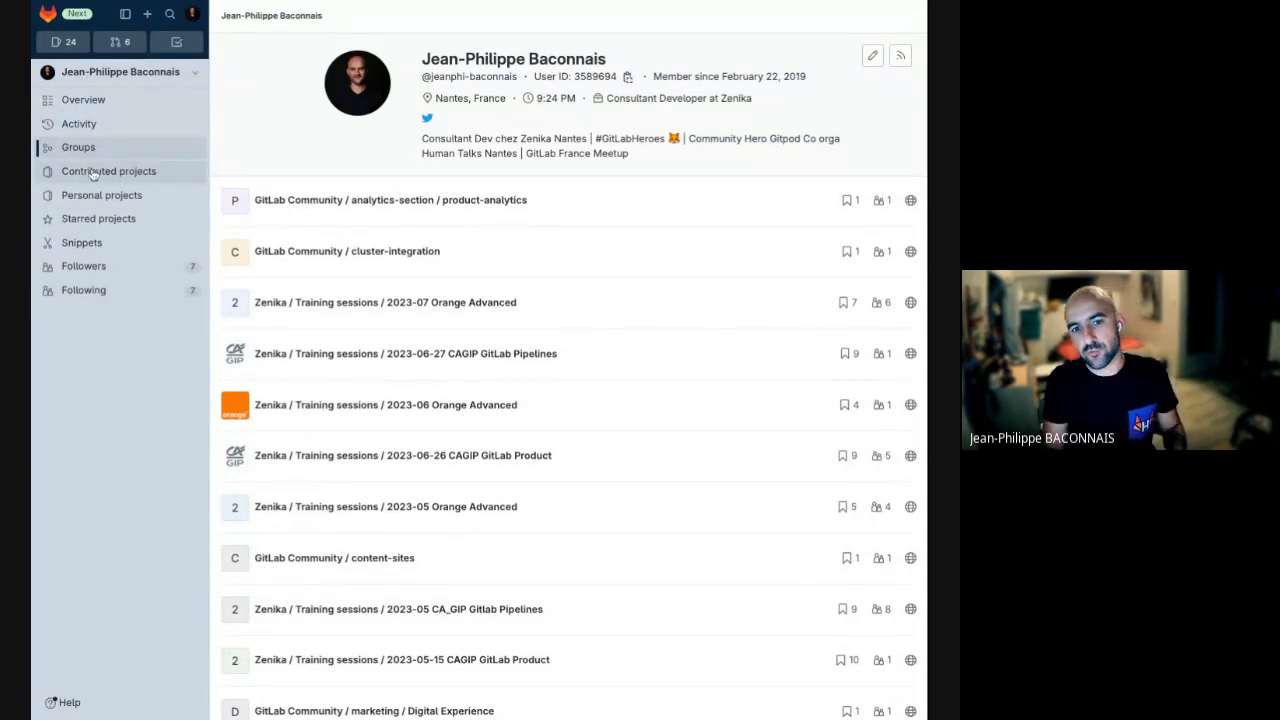
Step: Open the profile's snippets and look at the context switcher with the frequently visited projects and groups
left_click(118, 251)
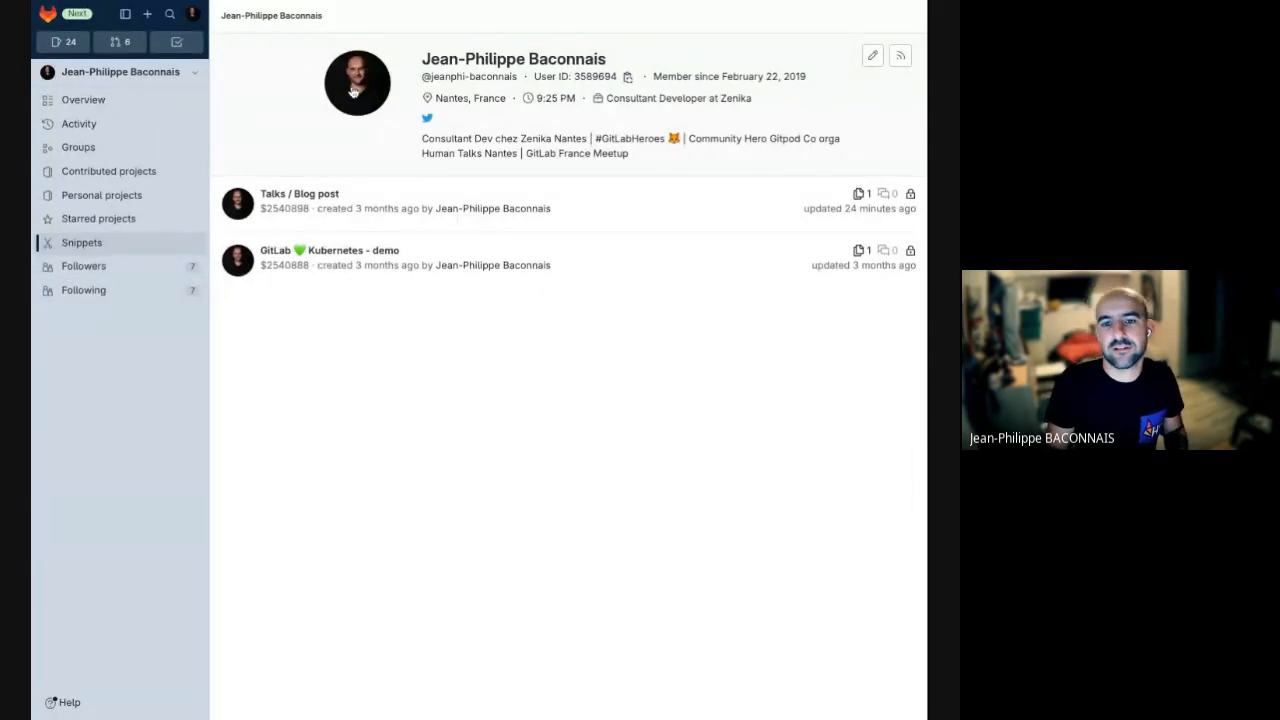
left_click(196, 78)
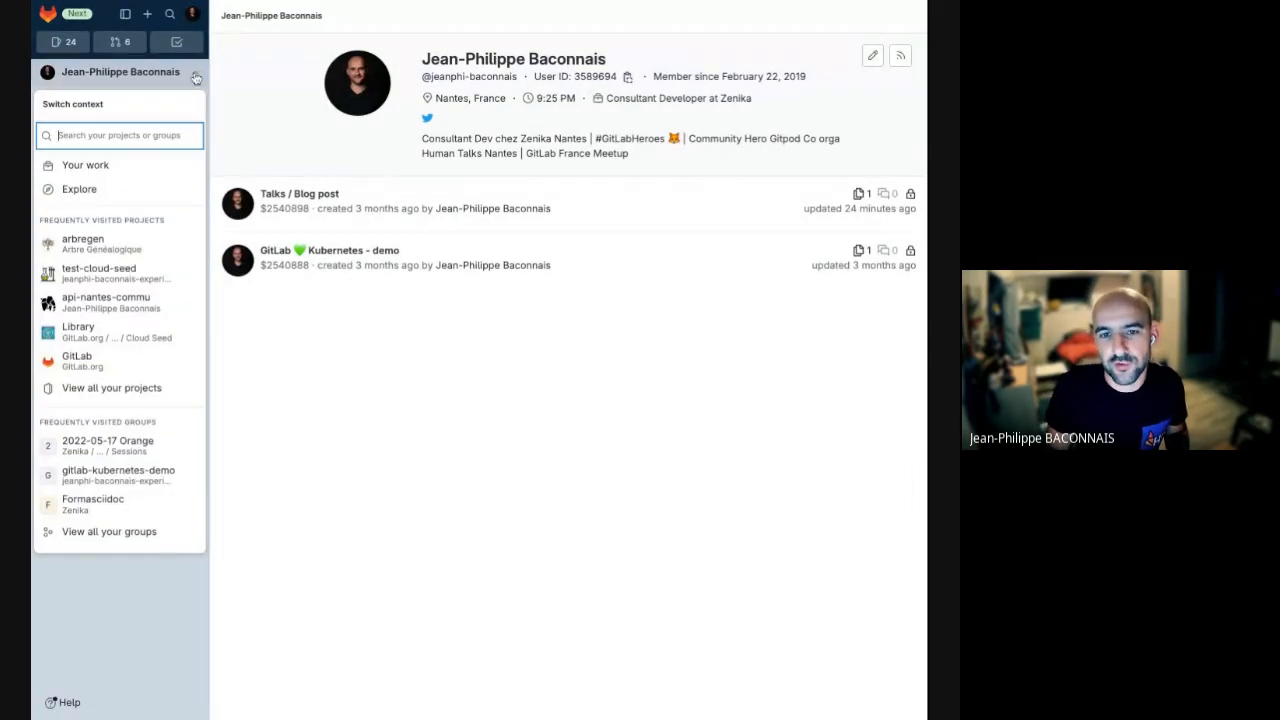
left_click(196, 78)
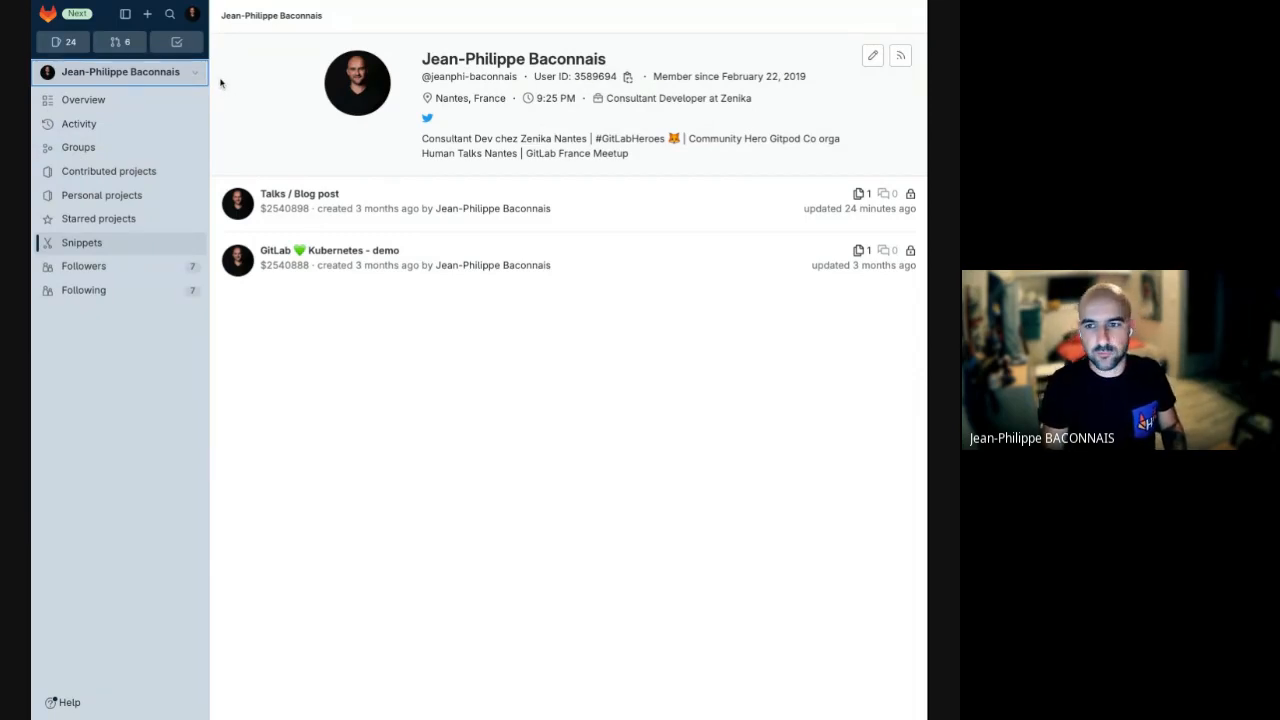
left_click(233, 83)
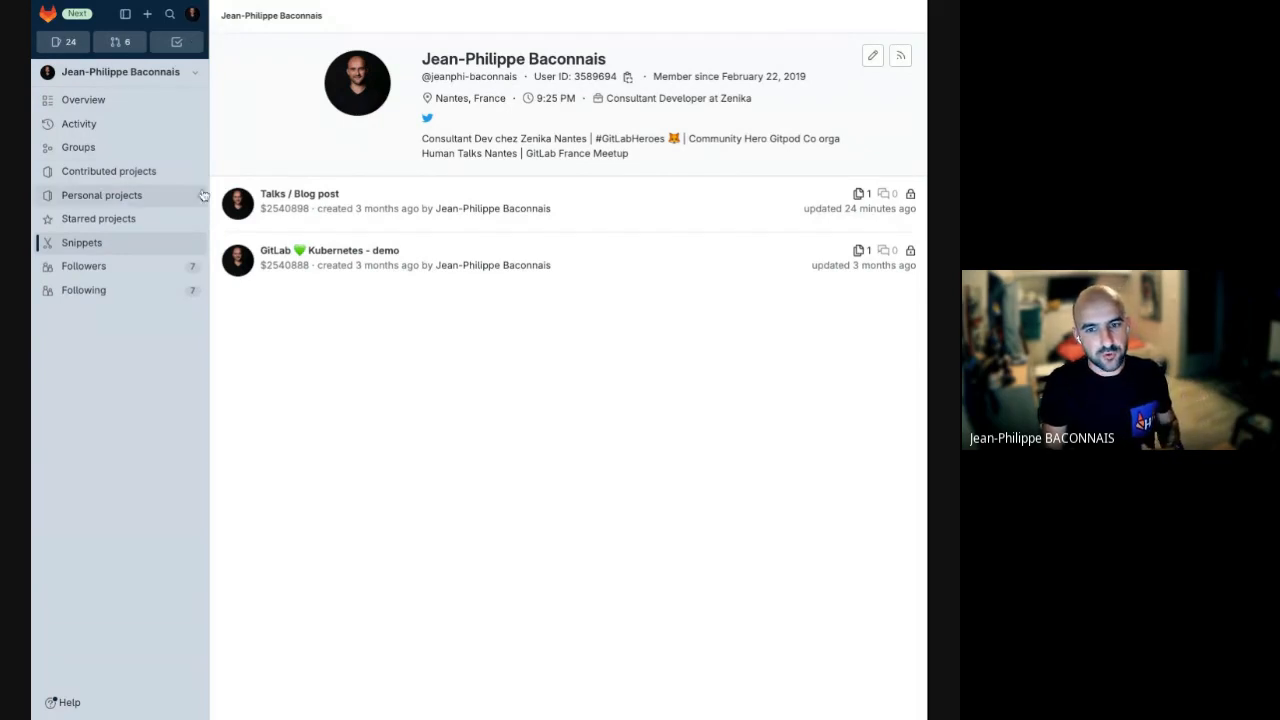
Step: Open the user preferences and switch the color theme to Light Red and back to Blue
left_click(192, 13)
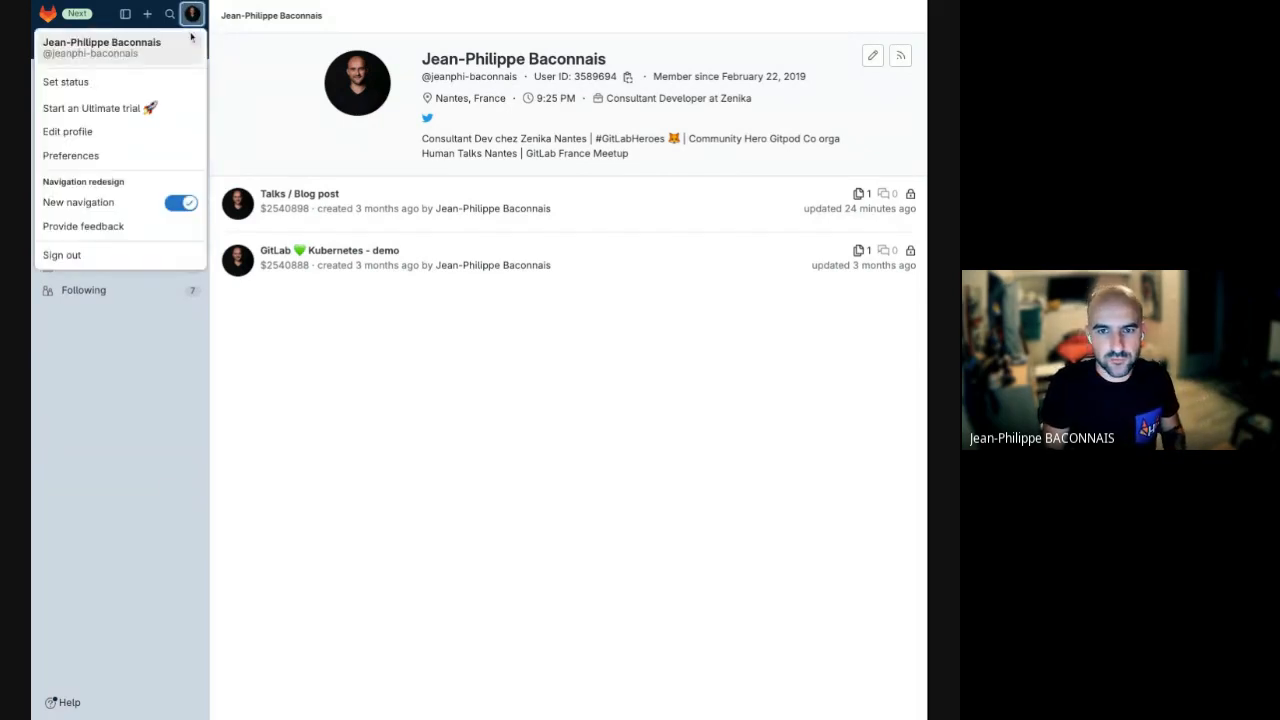
left_click(101, 164)
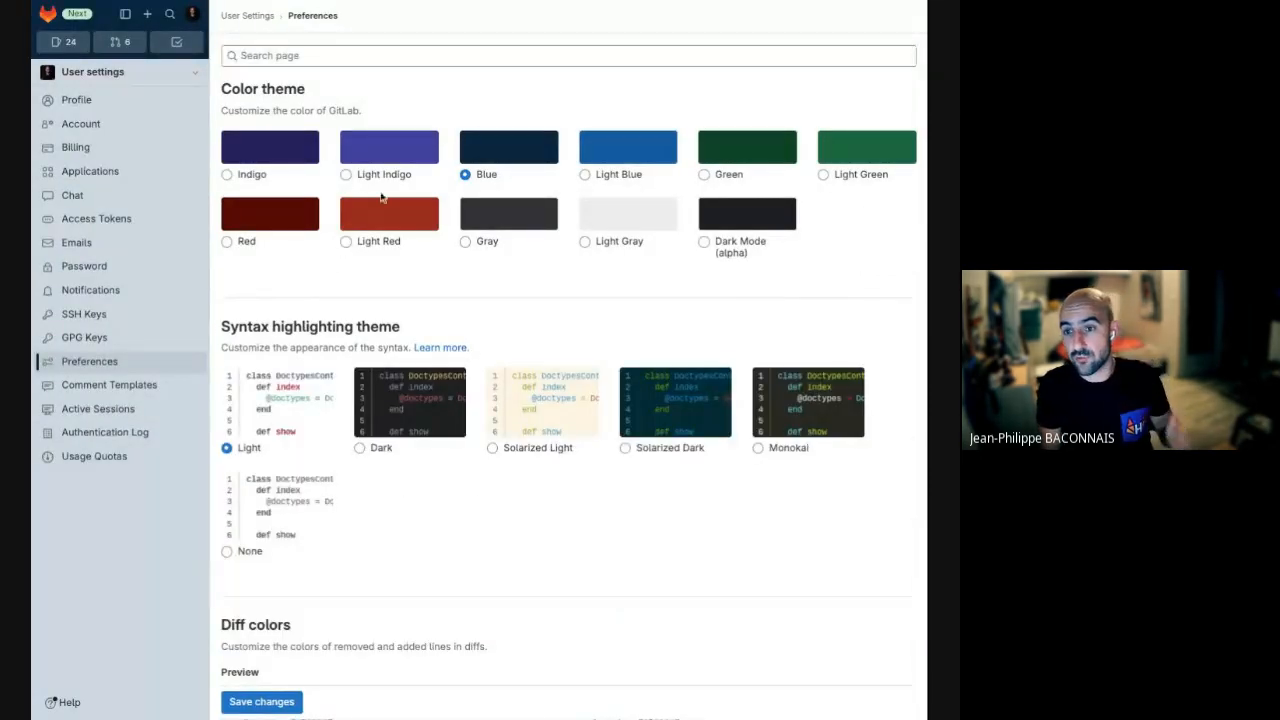
left_click(346, 242)
left_click(465, 174)
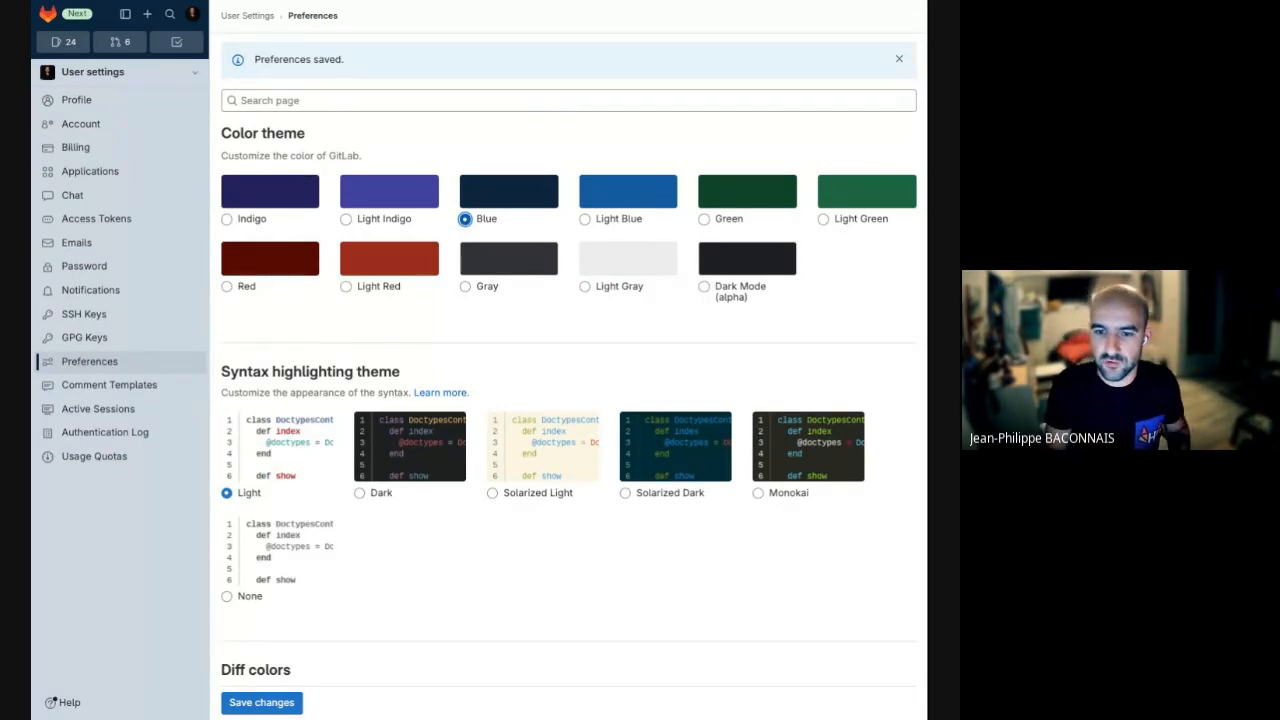
Step: Examine the remaining preferences, from syntax highlighting and behavior to localization, time, follow users, Code Suggestions and integrations
scroll(459, 500, "down", 1)
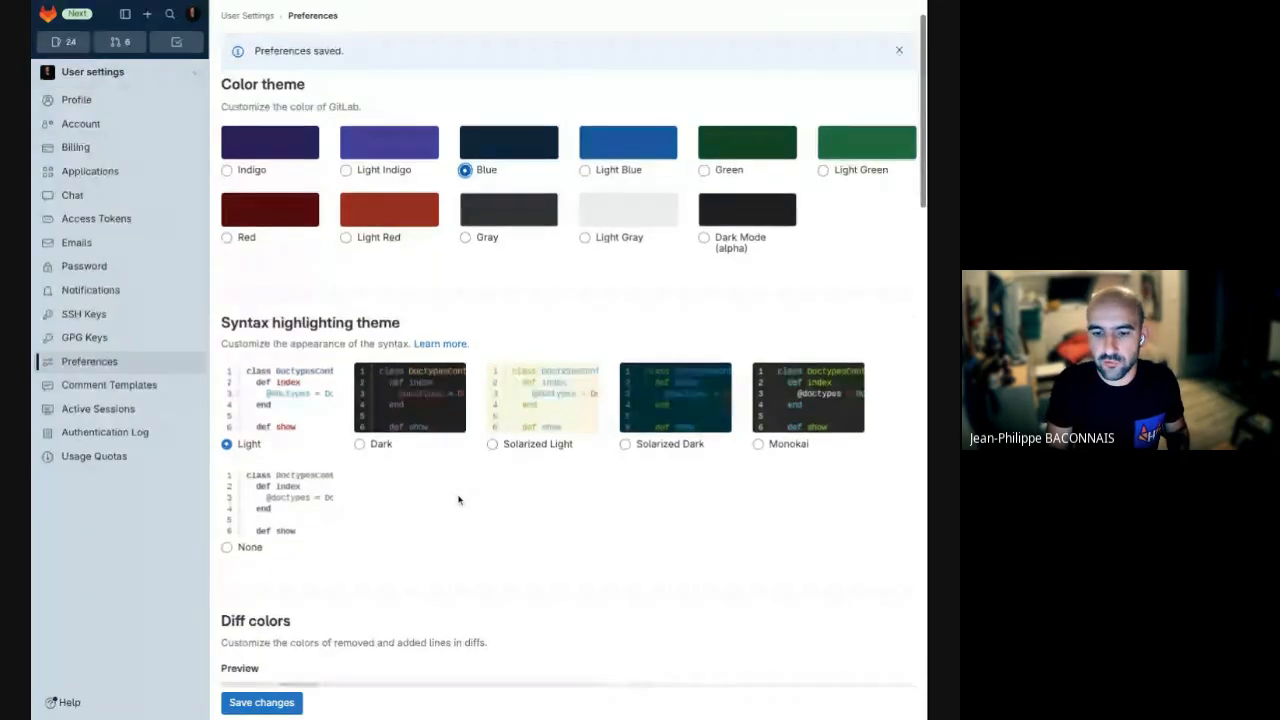
scroll(459, 500, "down", 10)
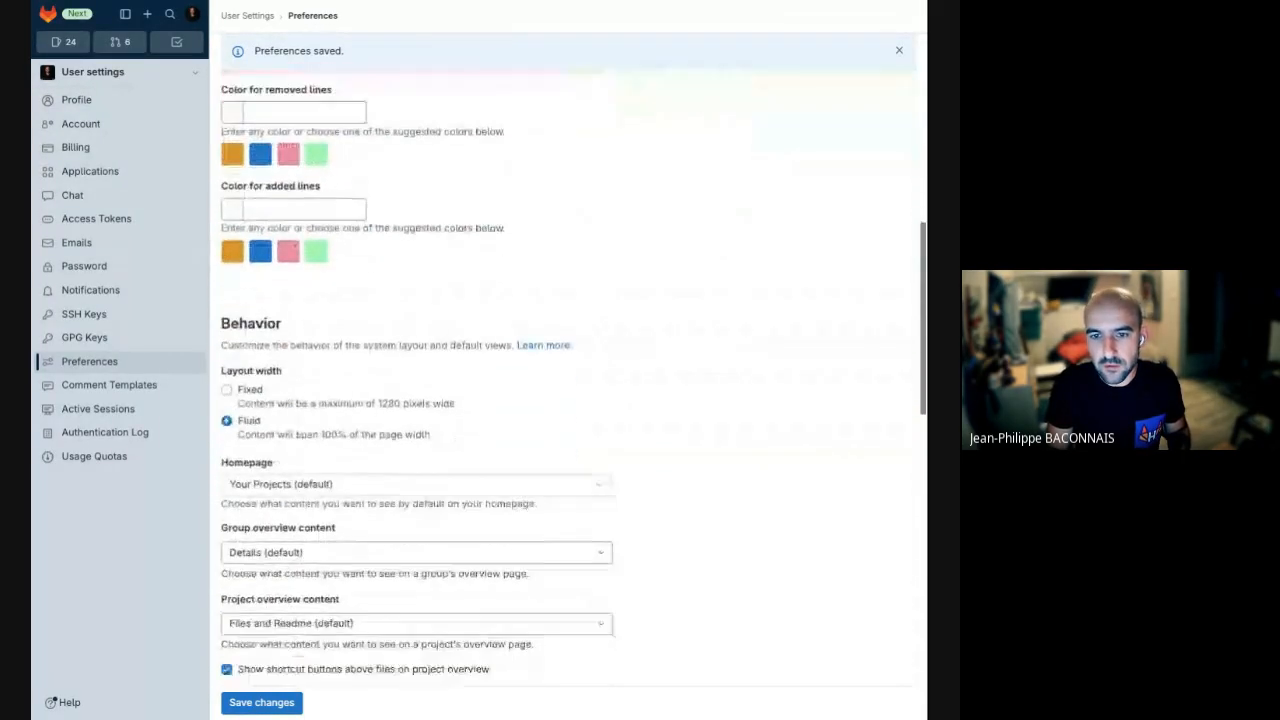
scroll(413, 453, "down", 8)
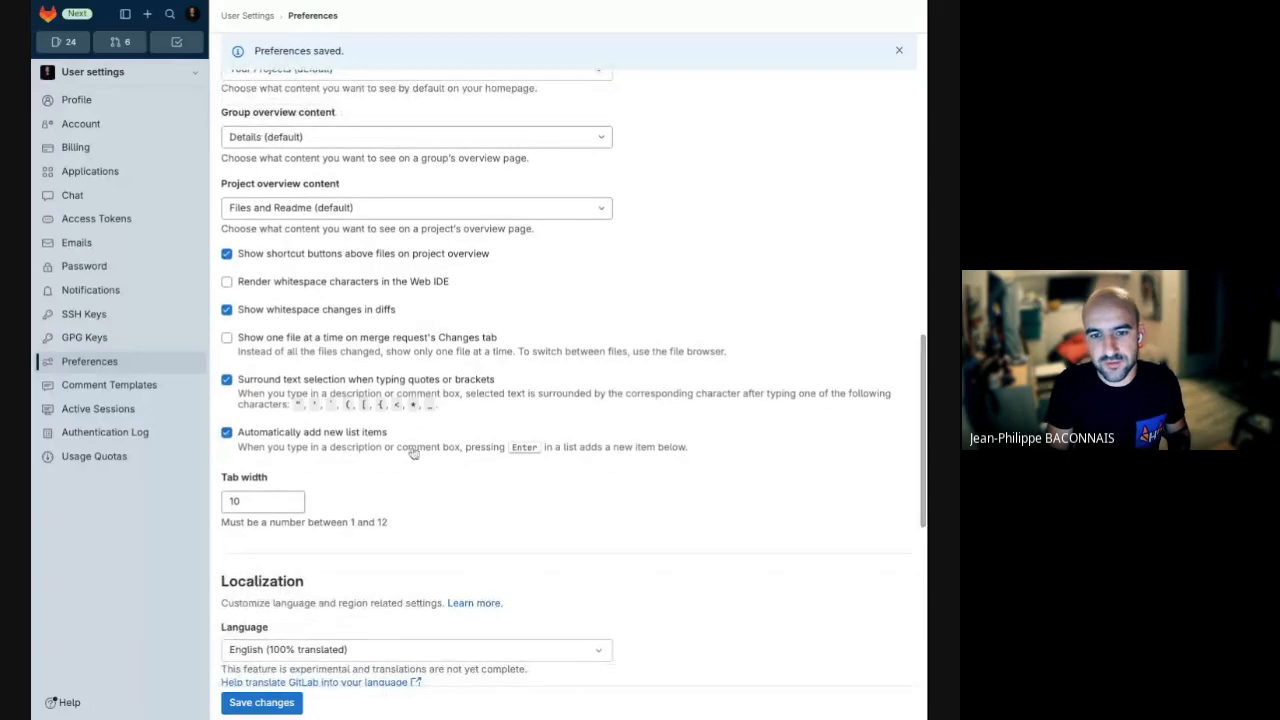
scroll(400, 450, "down", 2)
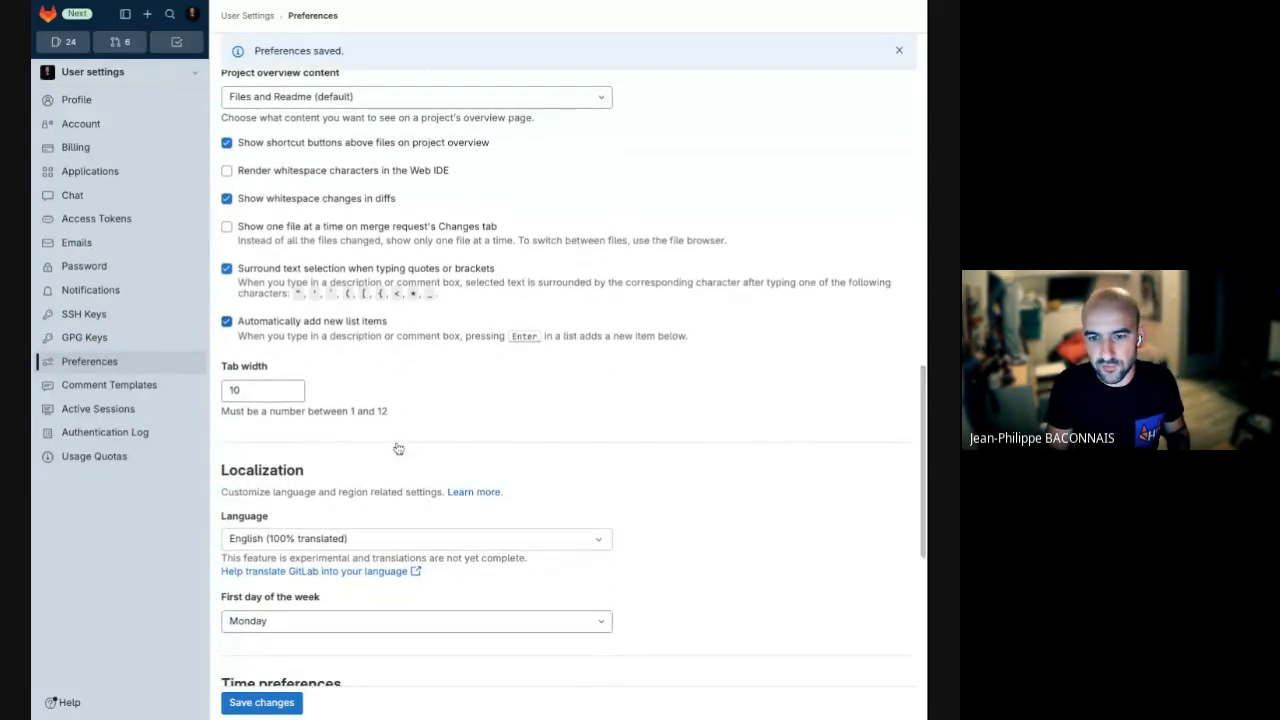
scroll(398, 449, "down", 4)
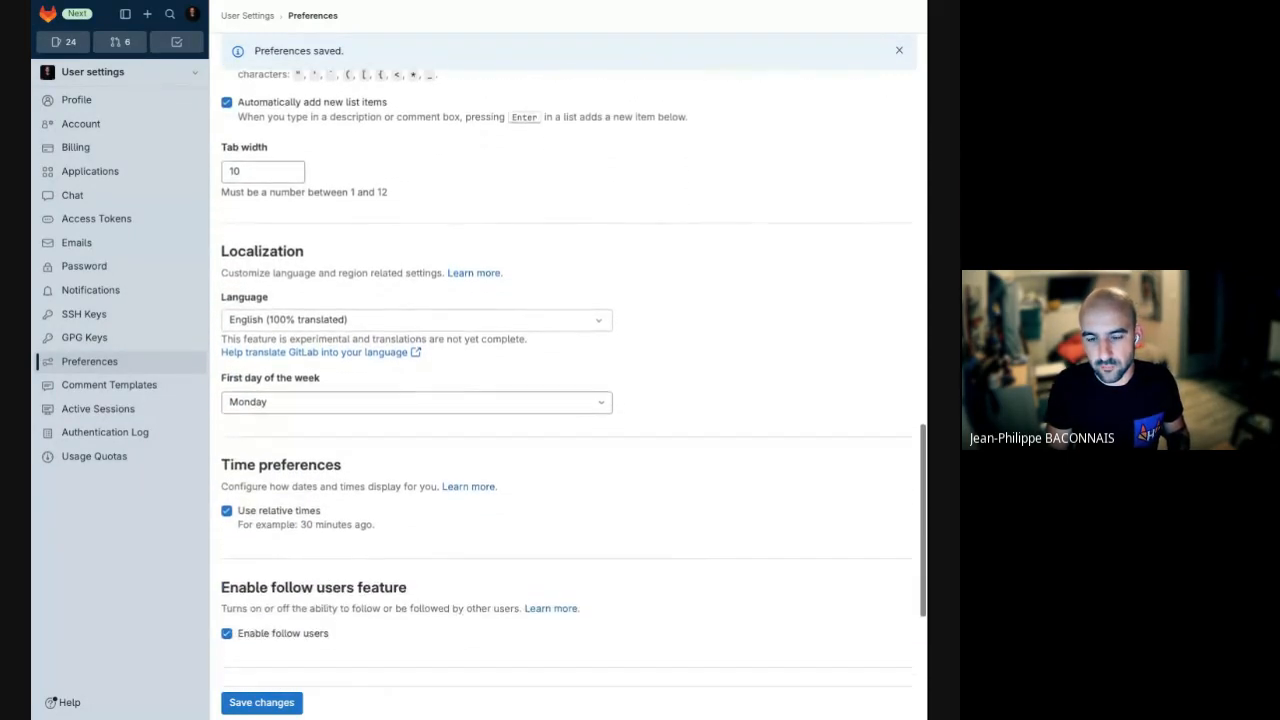
scroll(400, 450, "down", 3)
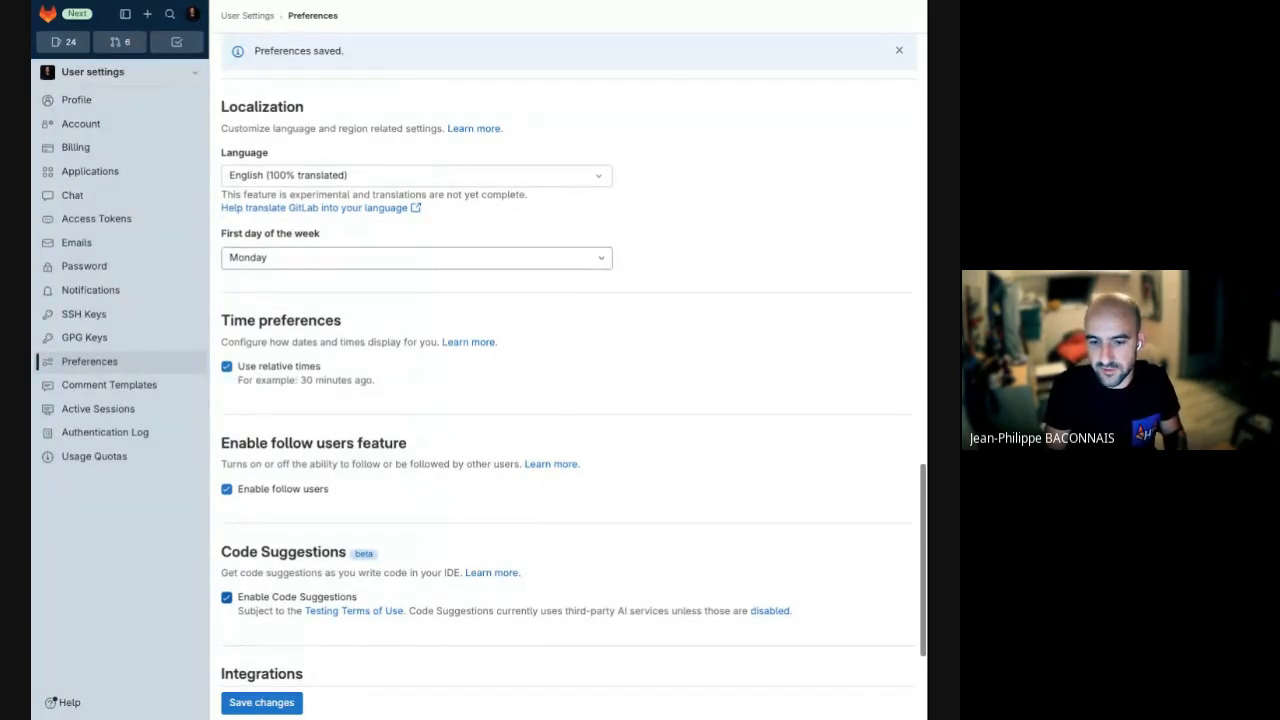
scroll(457, 563, "down", 2)
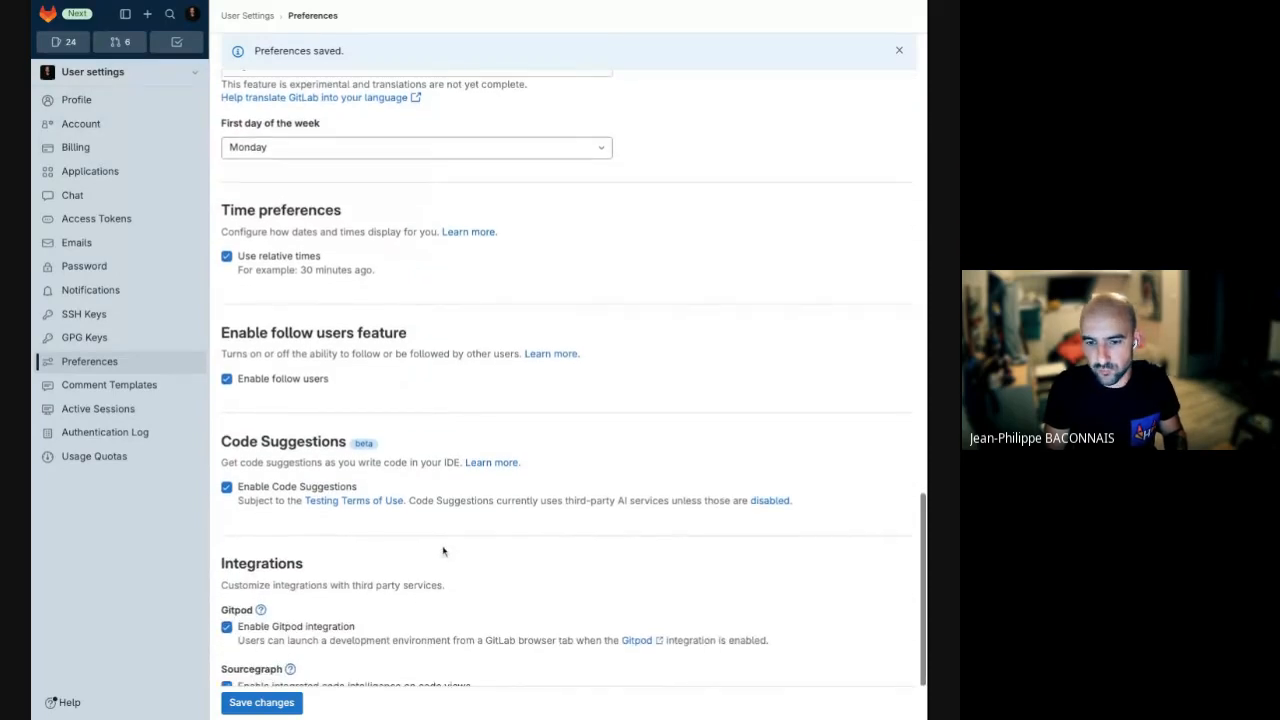
scroll(443, 551, "down", 2)
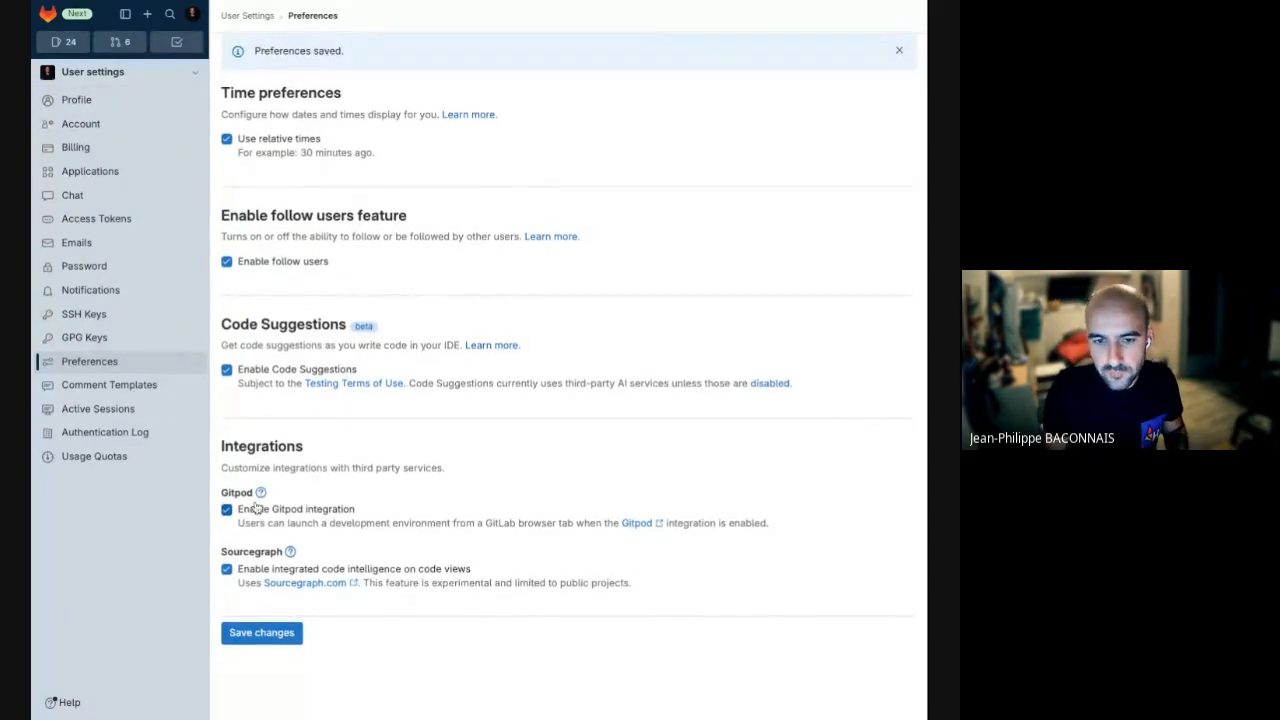
Step: Review the Account, Billing, Access Tokens, Notifications and Comment Templates pages of the user settings
left_click(82, 123)
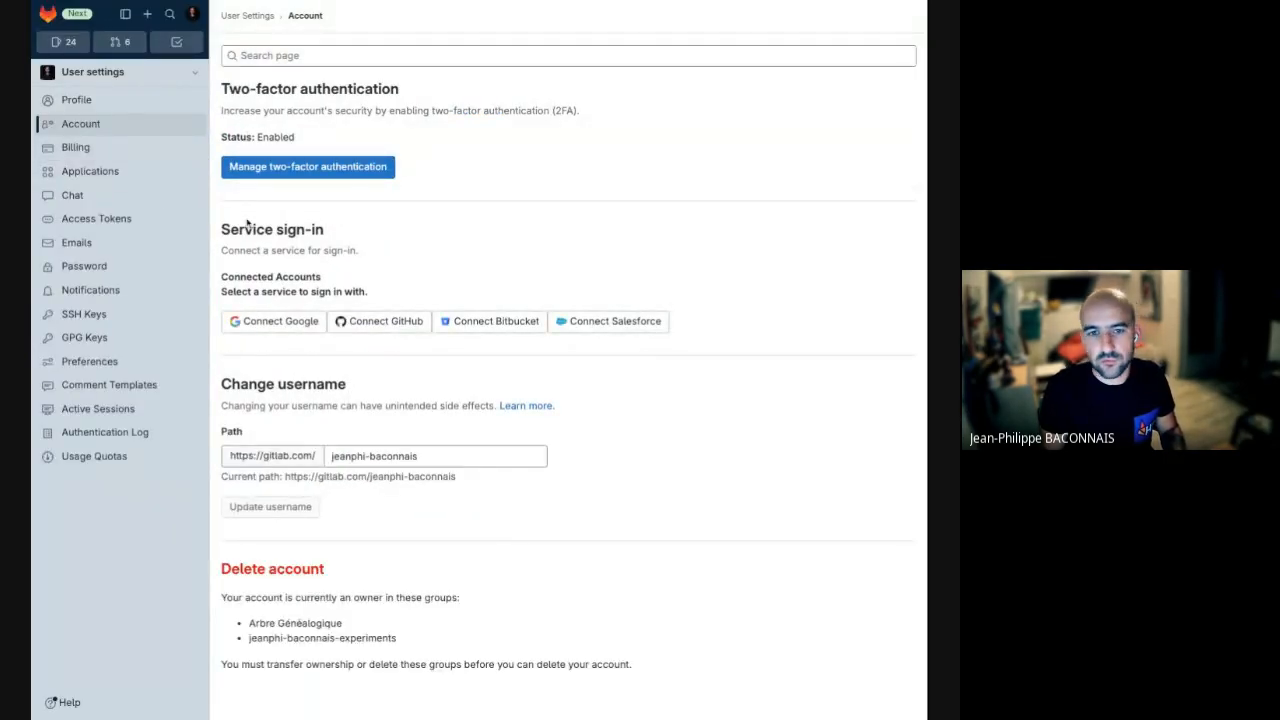
left_click(78, 156)
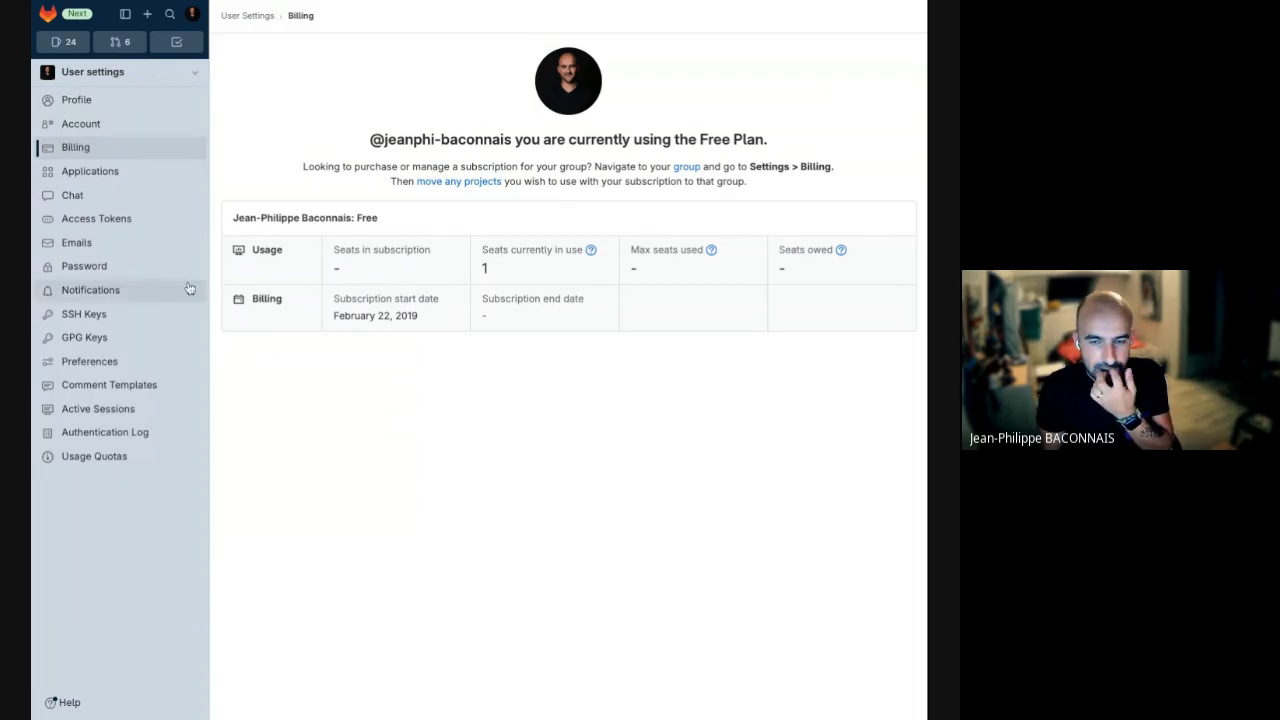
left_click(104, 220)
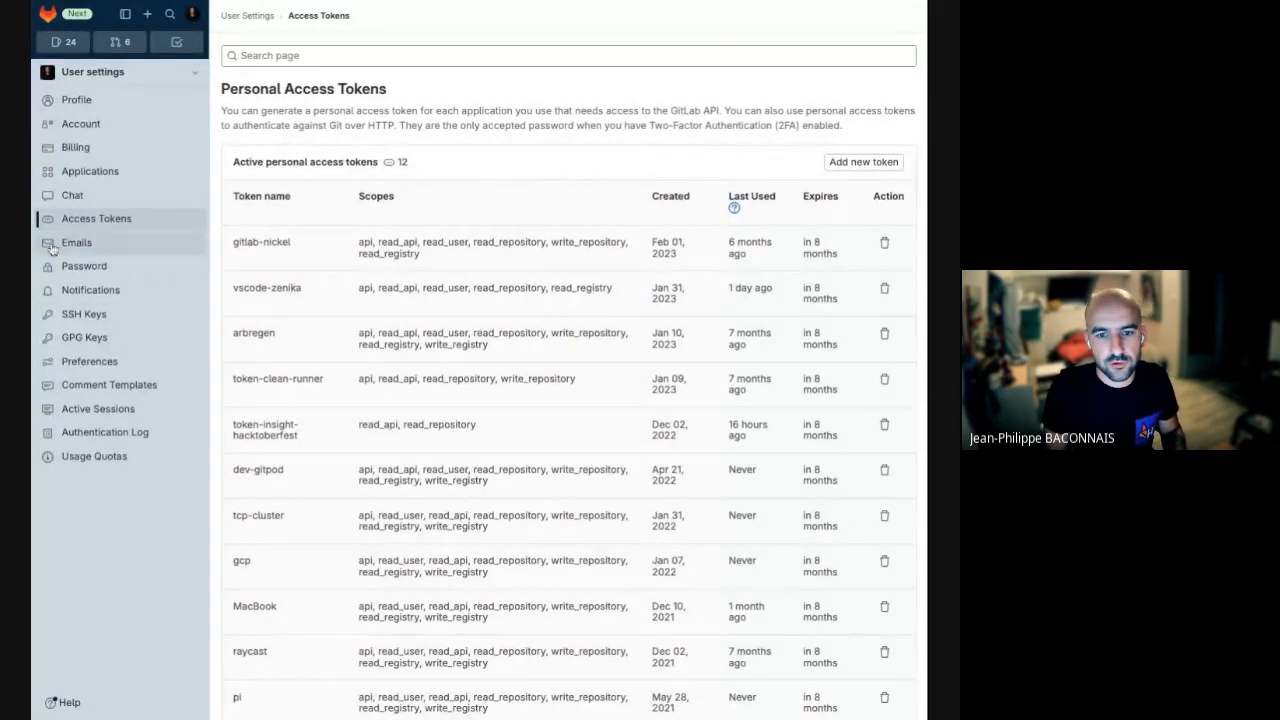
left_click(126, 289)
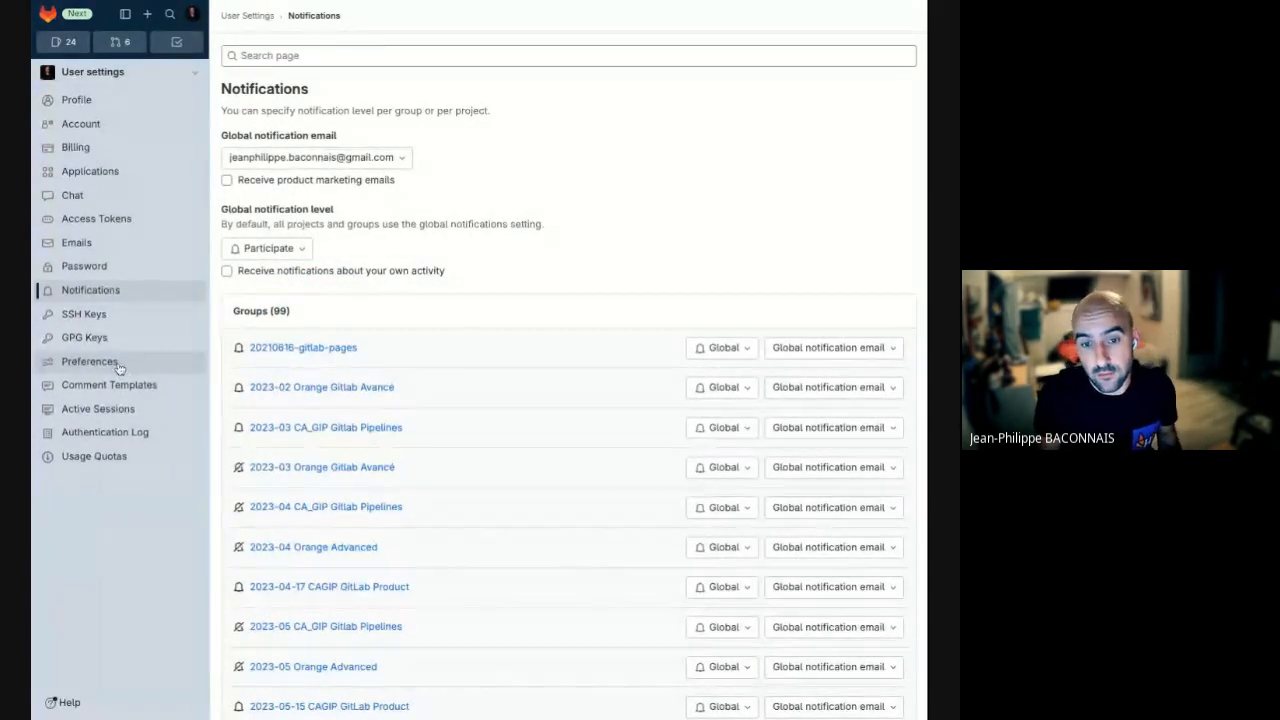
left_click(92, 390)
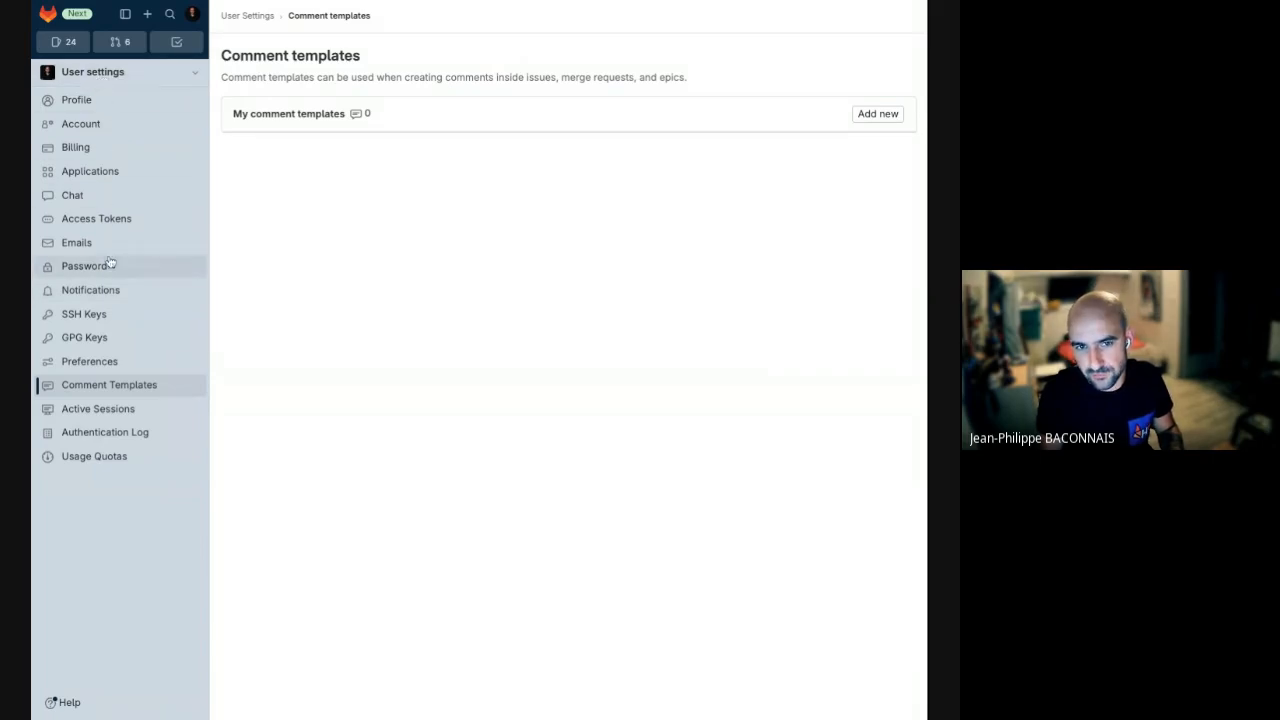
Step: View the profile edit page, and from the public profile open the project that holds its README
left_click(125, 106)
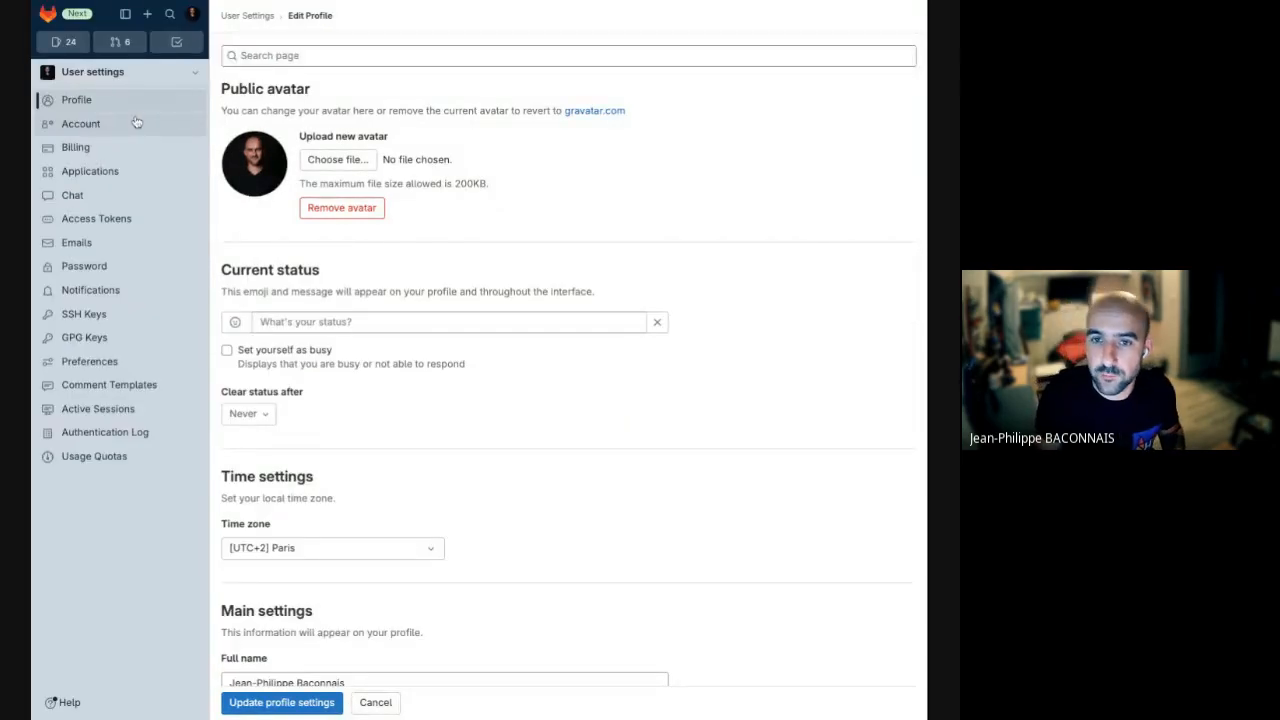
left_click(194, 15)
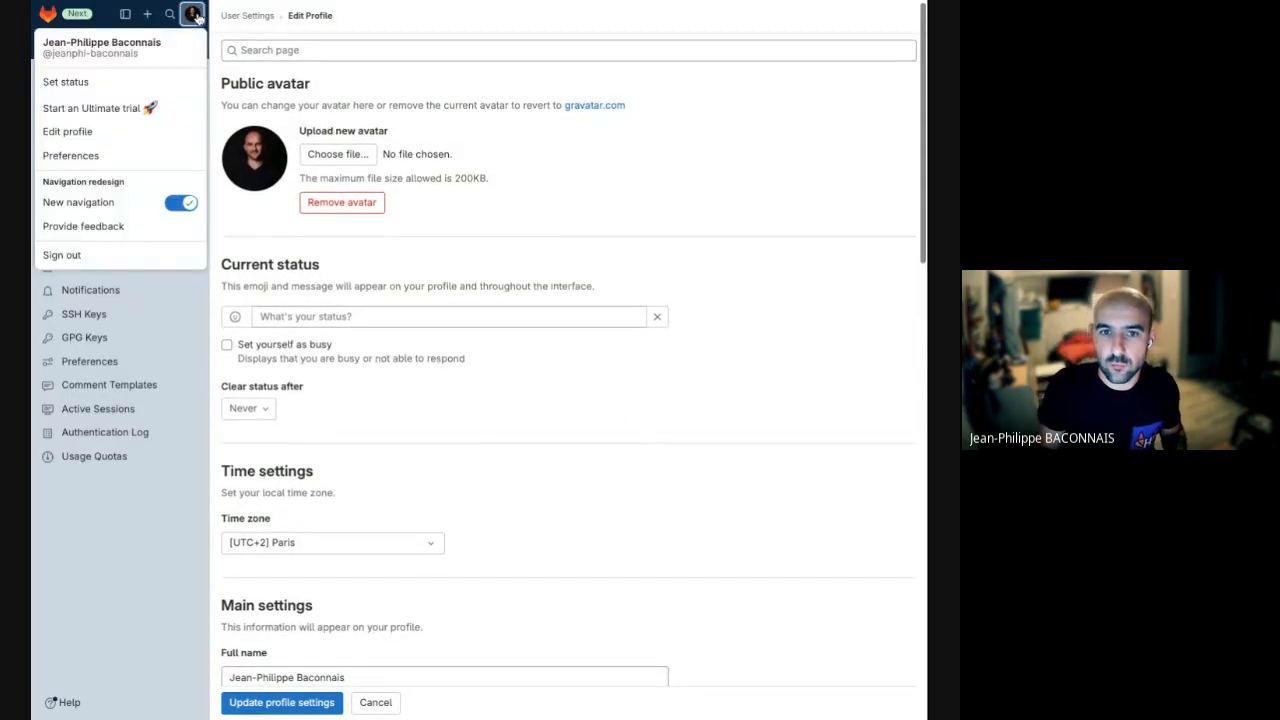
left_click(100, 47)
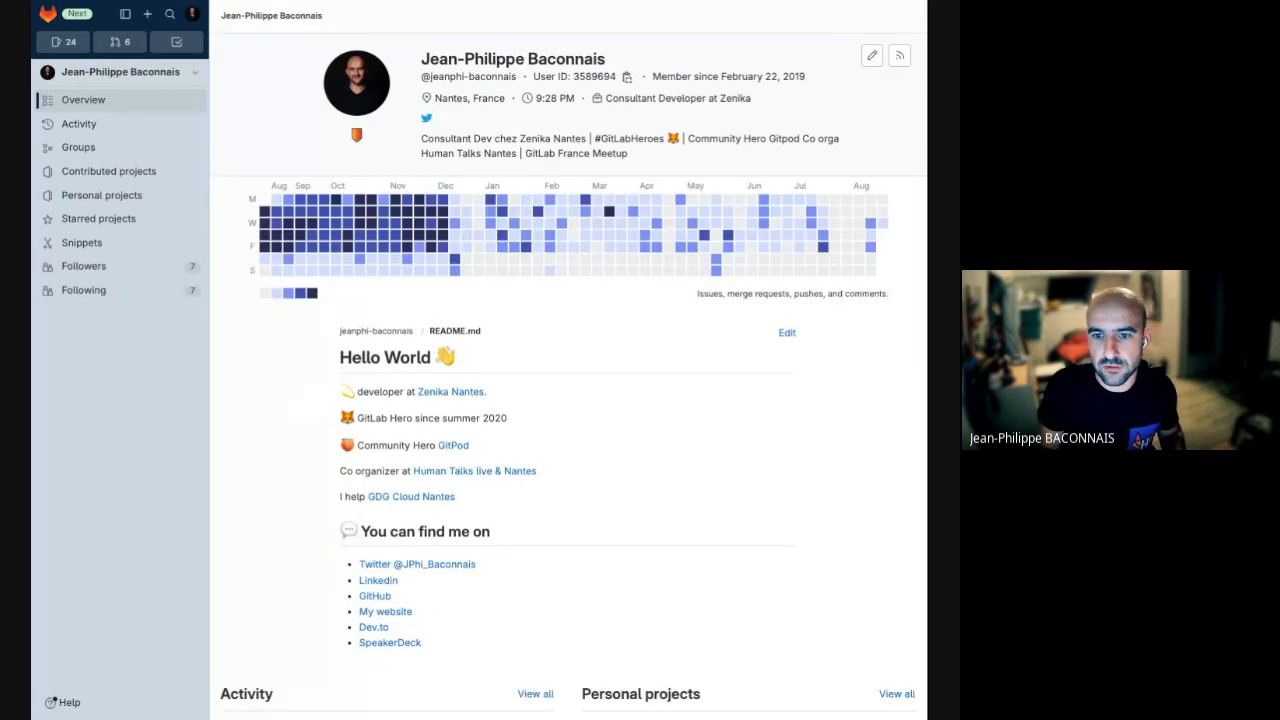
left_click(376, 331)
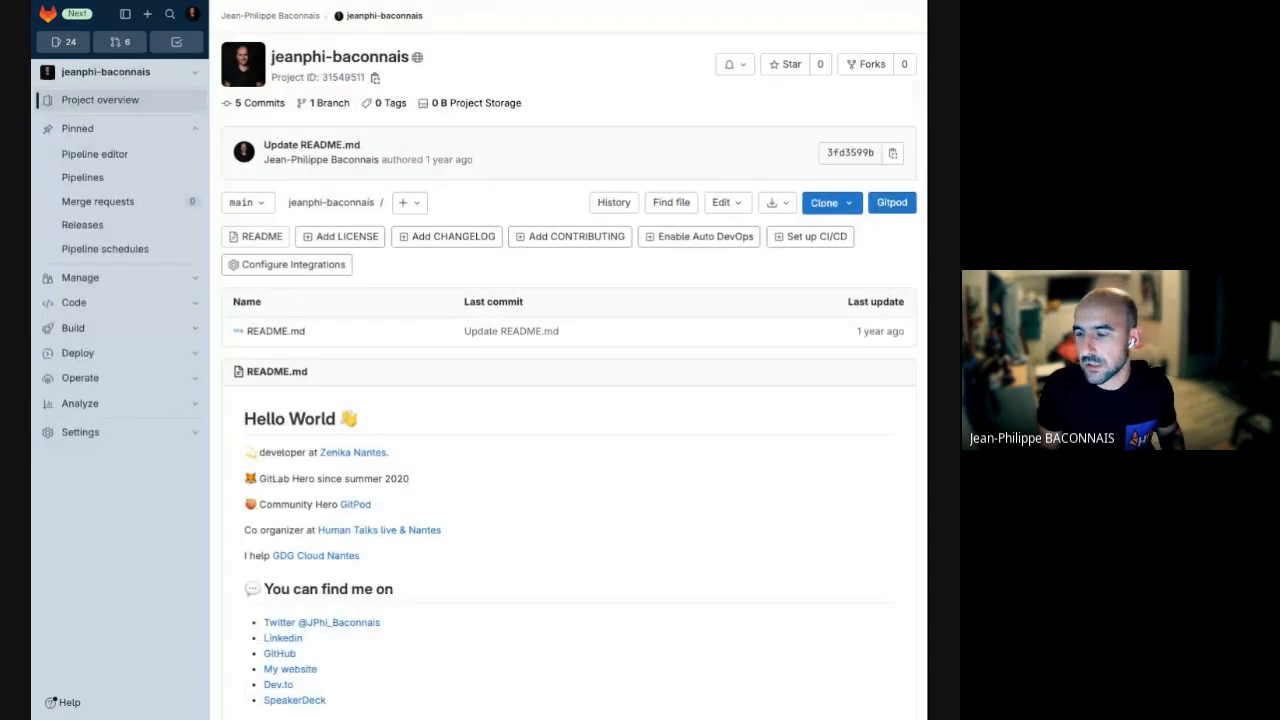
Step: Examine the profile README project's creation options, file list and project name, comparing the README with the one on the public profile
left_click(147, 16)
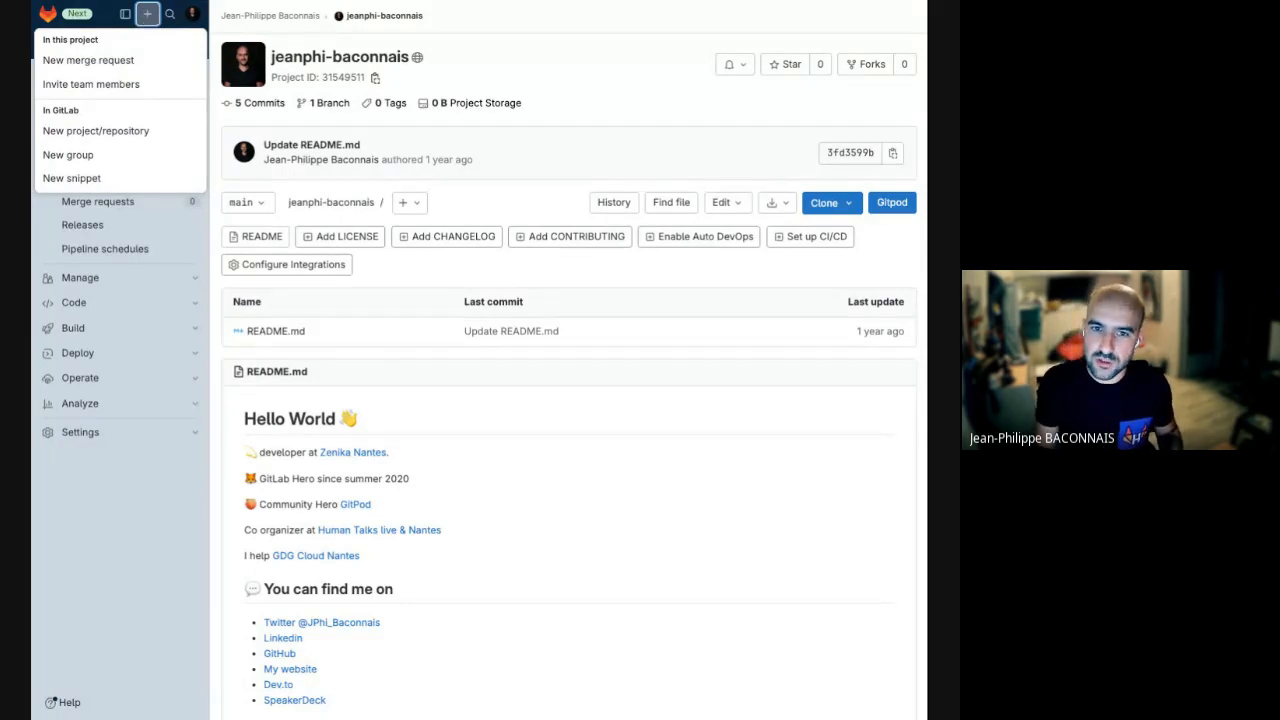
left_click(534, 132)
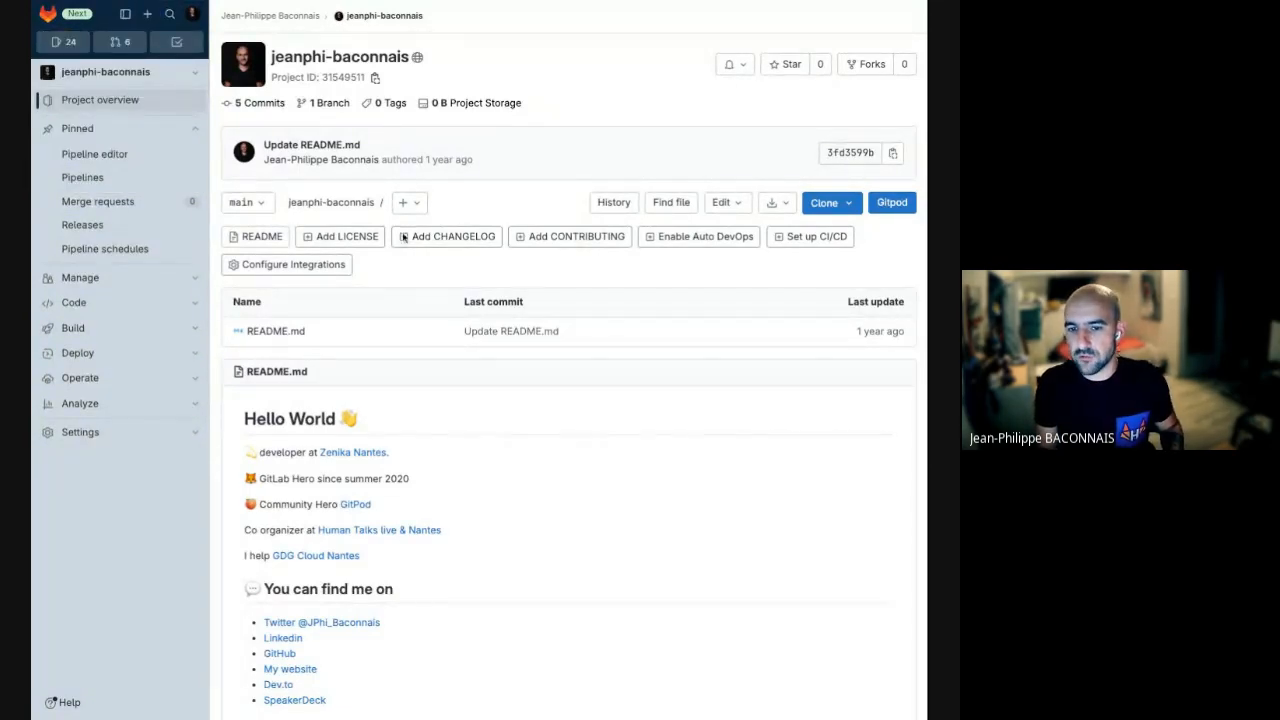
scroll(334, 497, "down", 2)
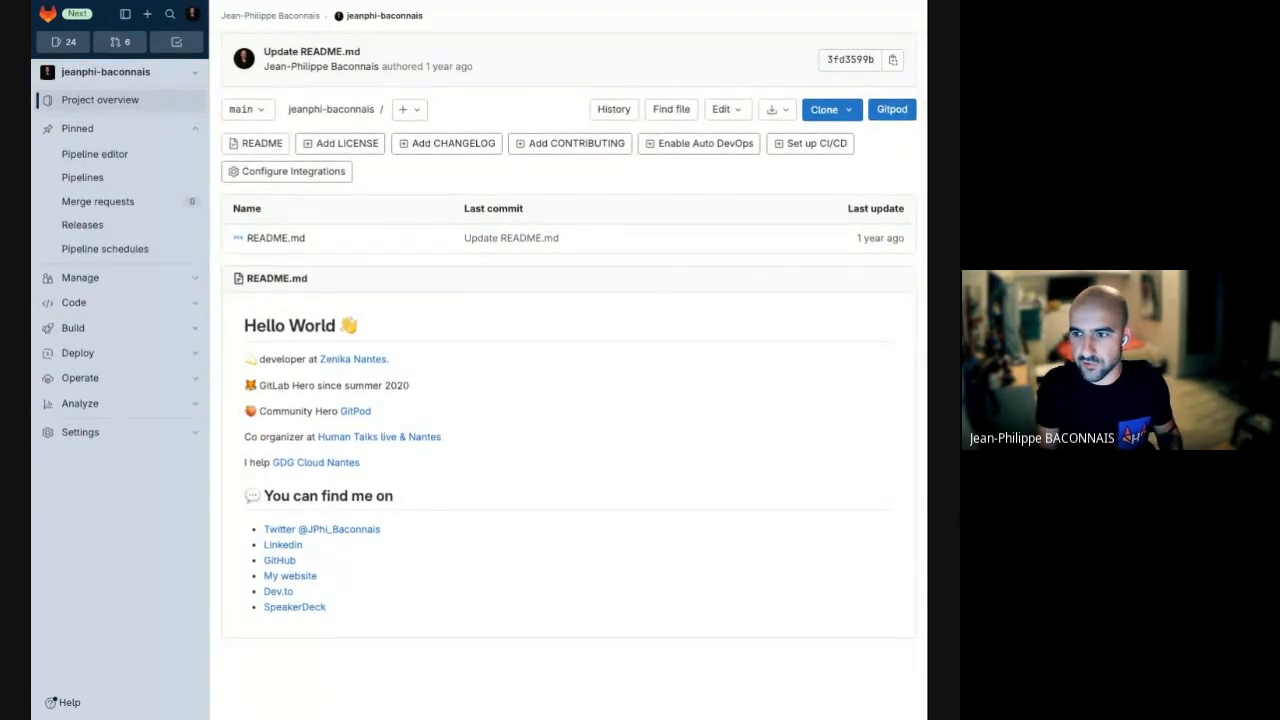
key("ctrl+Tab")
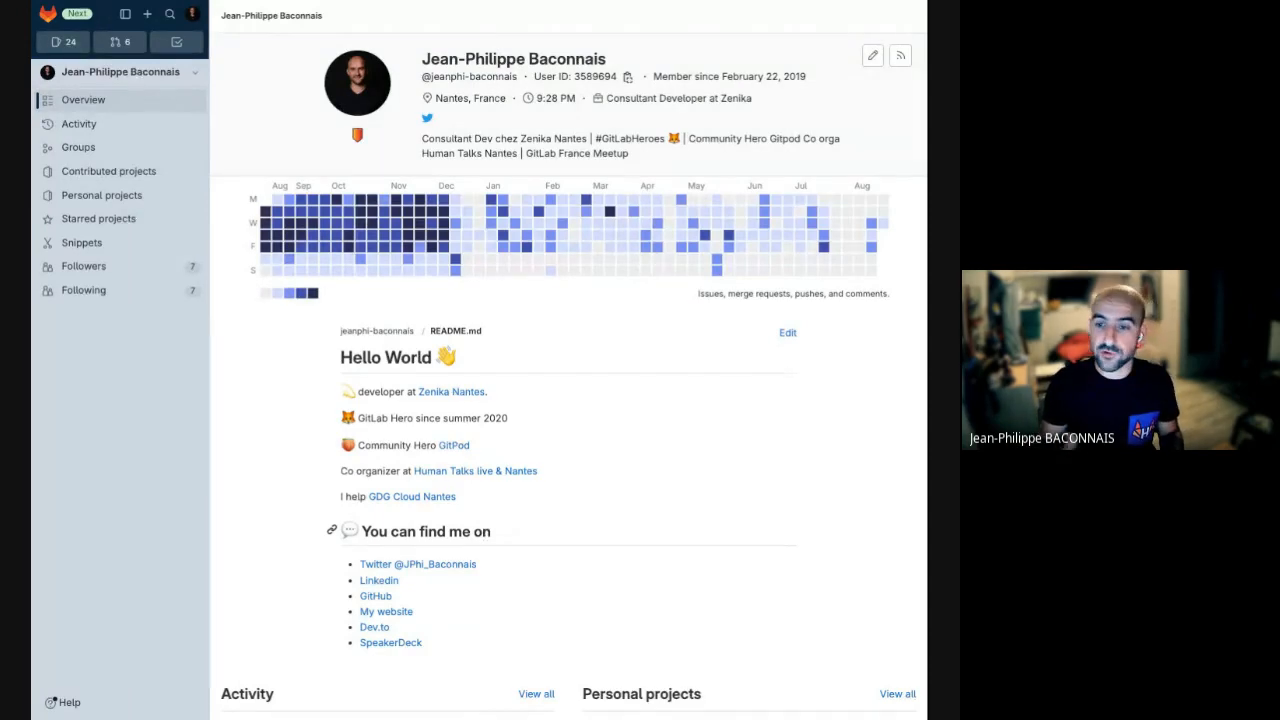
left_click(572, 2)
left_click_drag(449, 20, 347, 17)
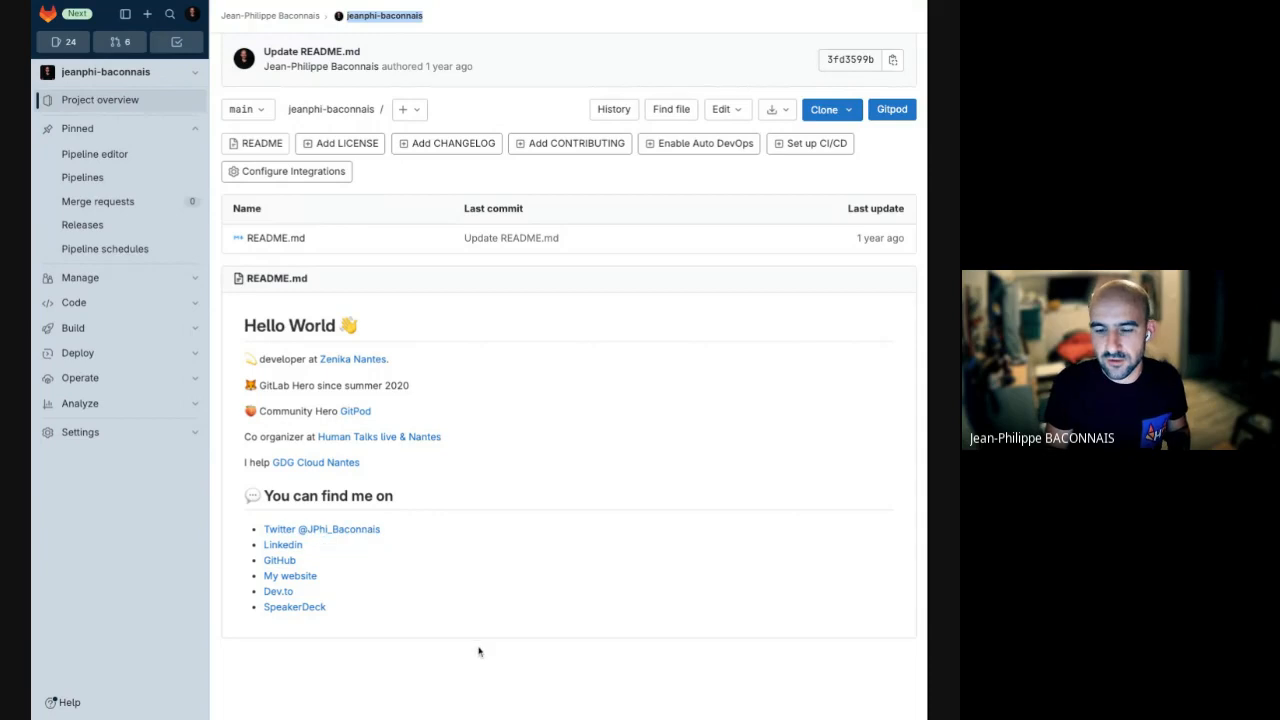
left_click(505, 462)
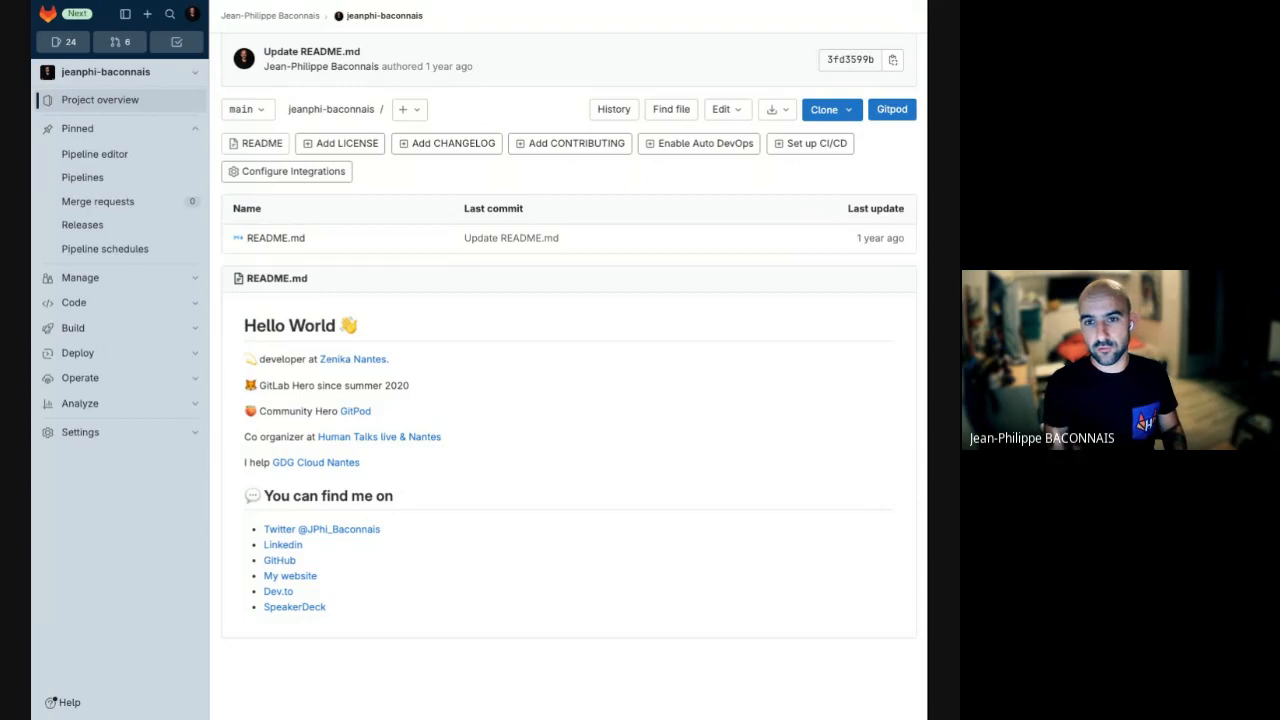
scroll(568, 380, "up", 1)
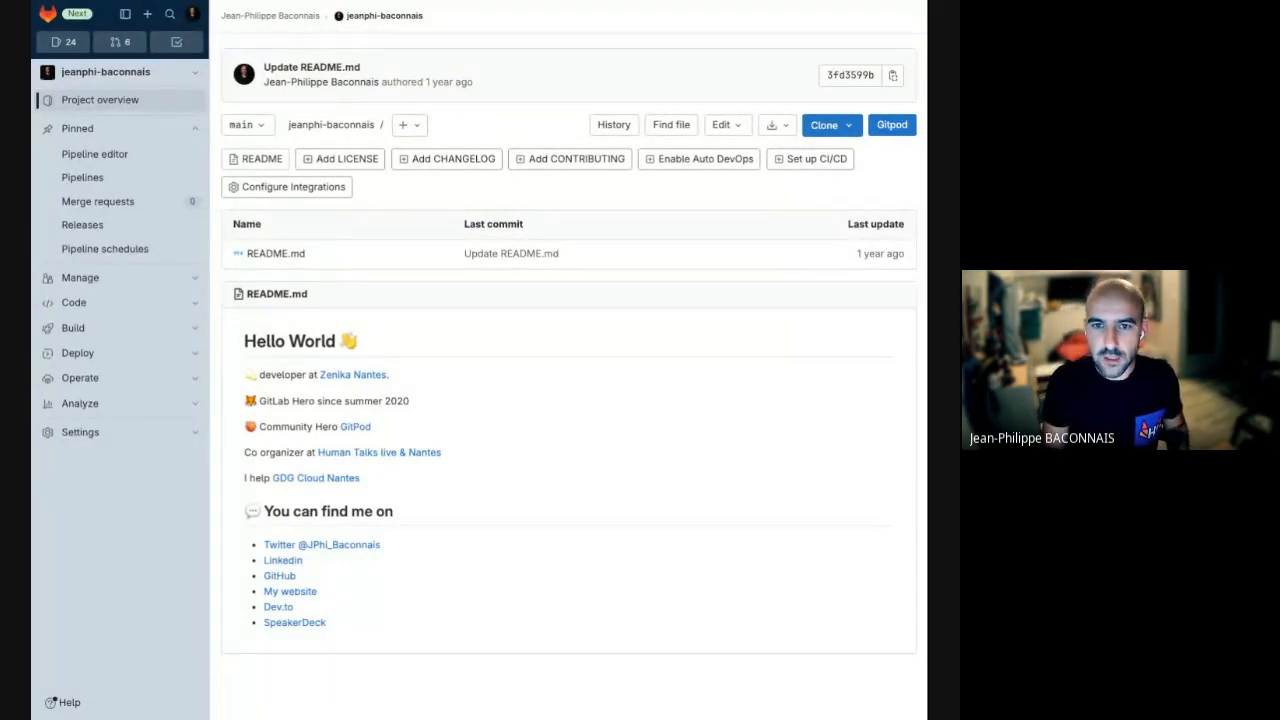
Step: Start creating a new top-level group and dismiss the notice suggesting a subgroup
left_click(147, 13)
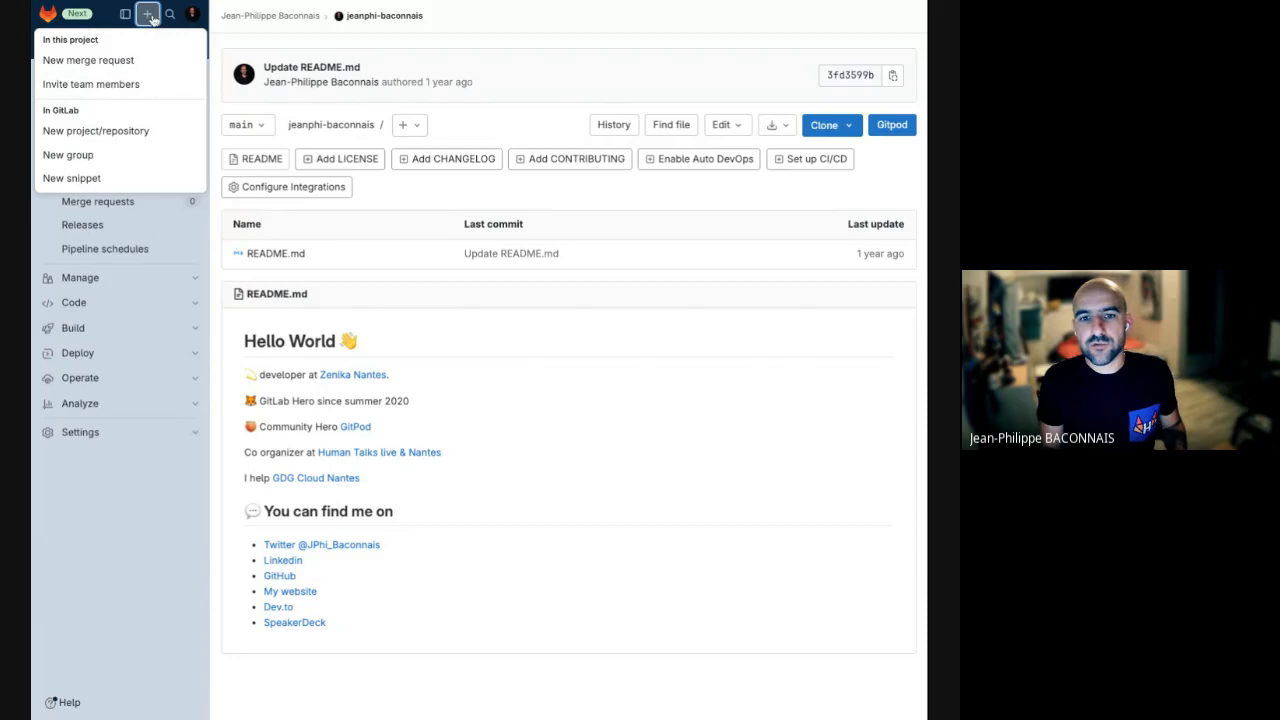
left_click(89, 164)
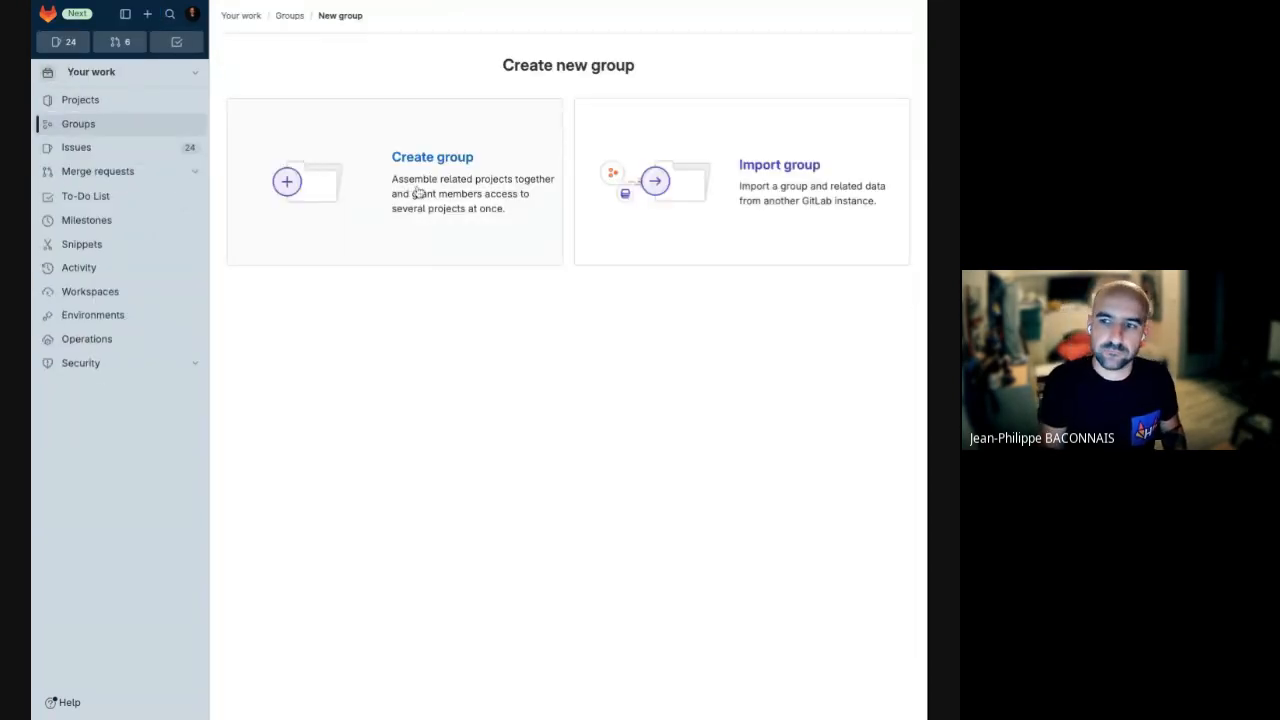
left_click(447, 199)
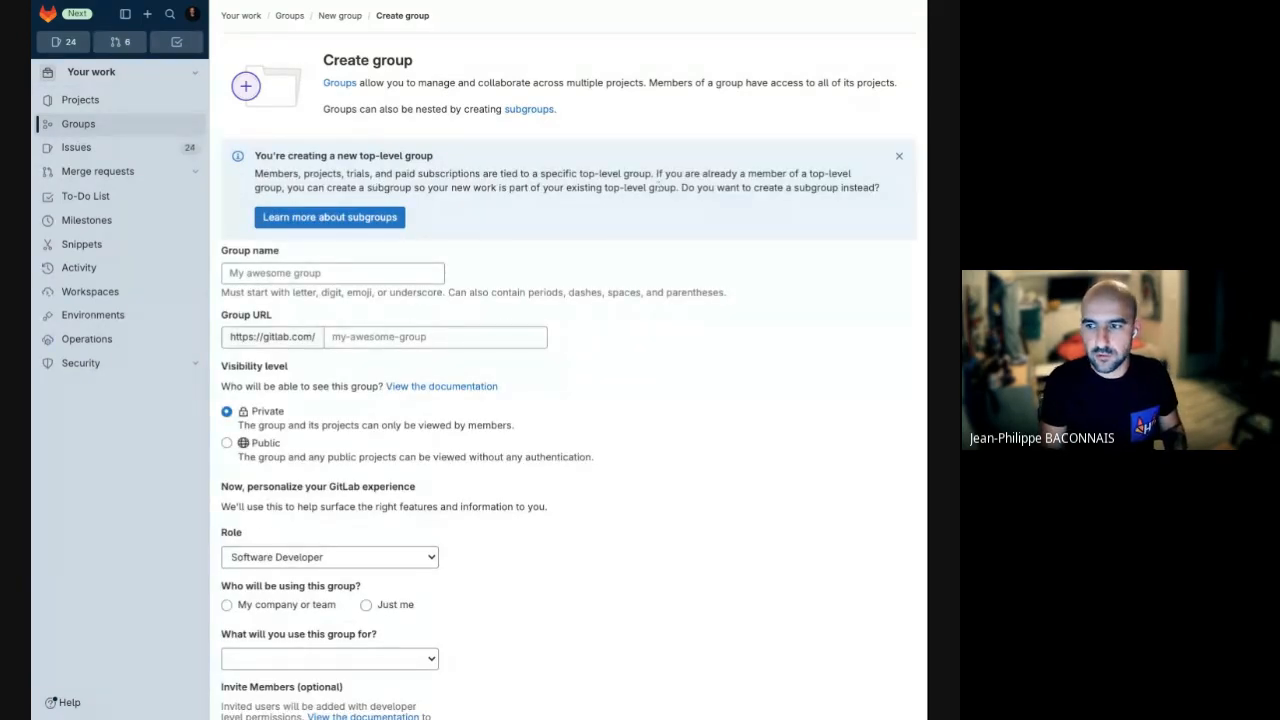
left_click(899, 156)
left_click(391, 172)
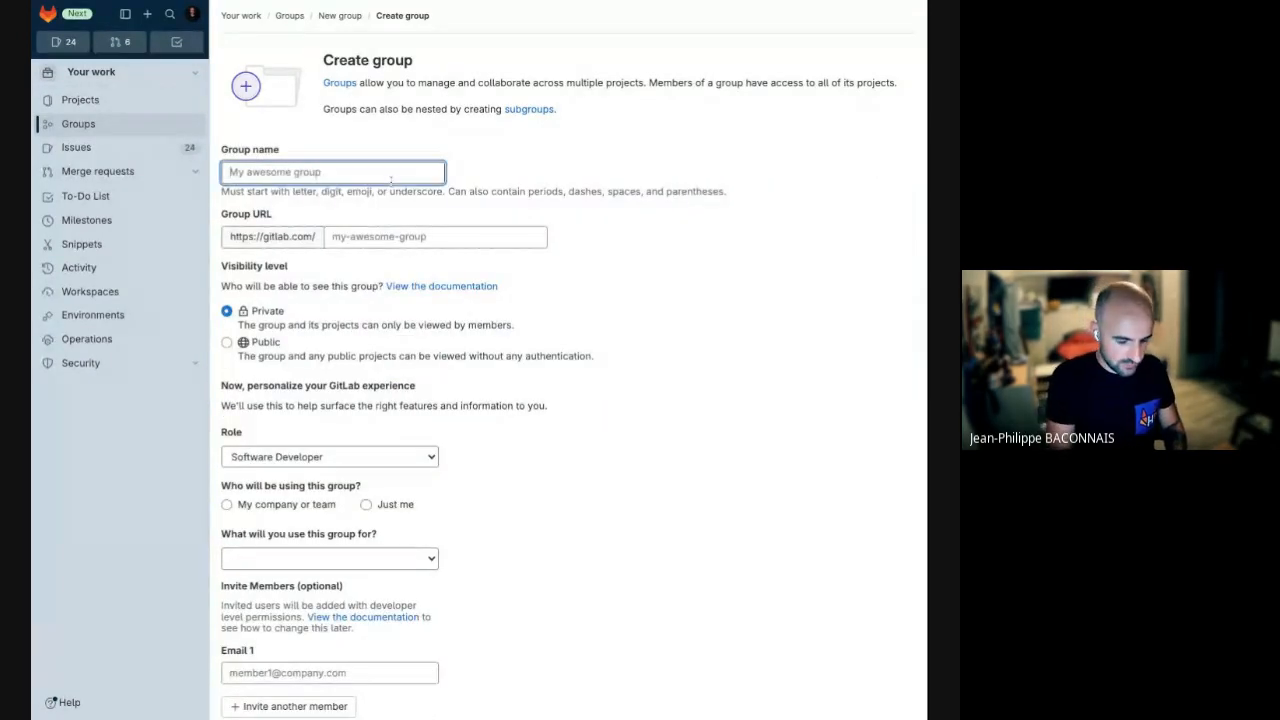
type("gdg-")
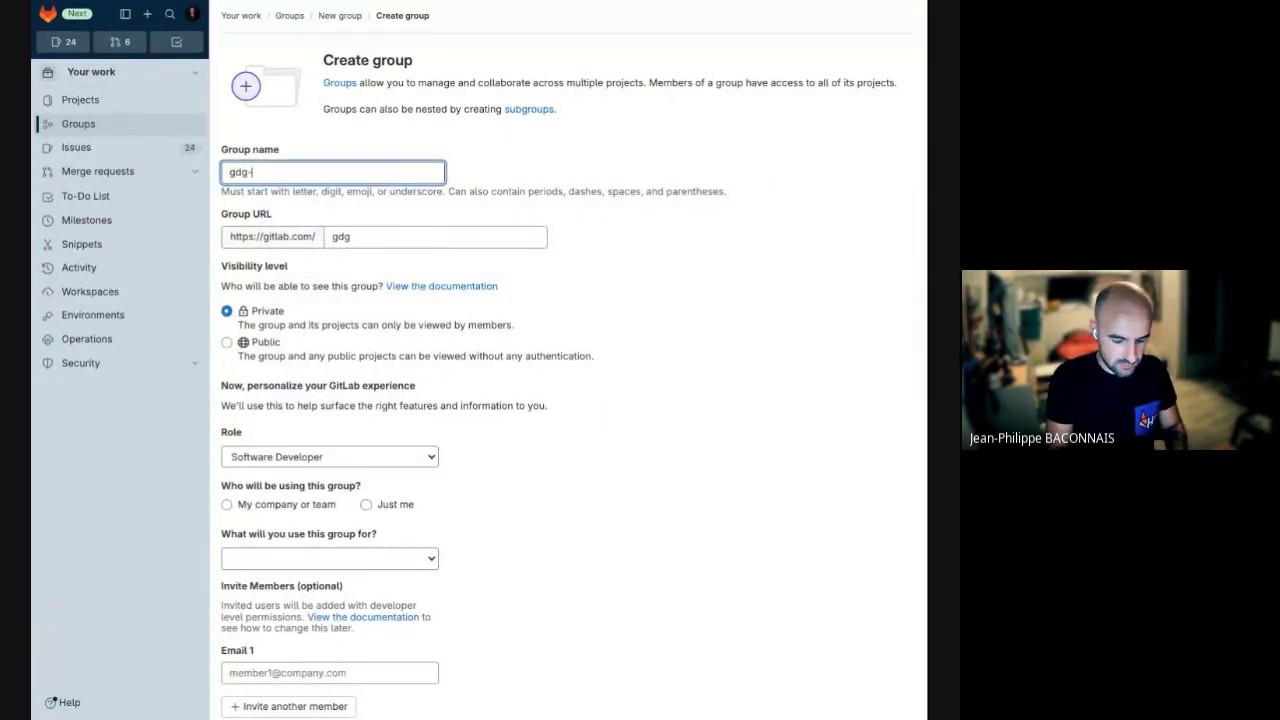
type("cloud-abi")
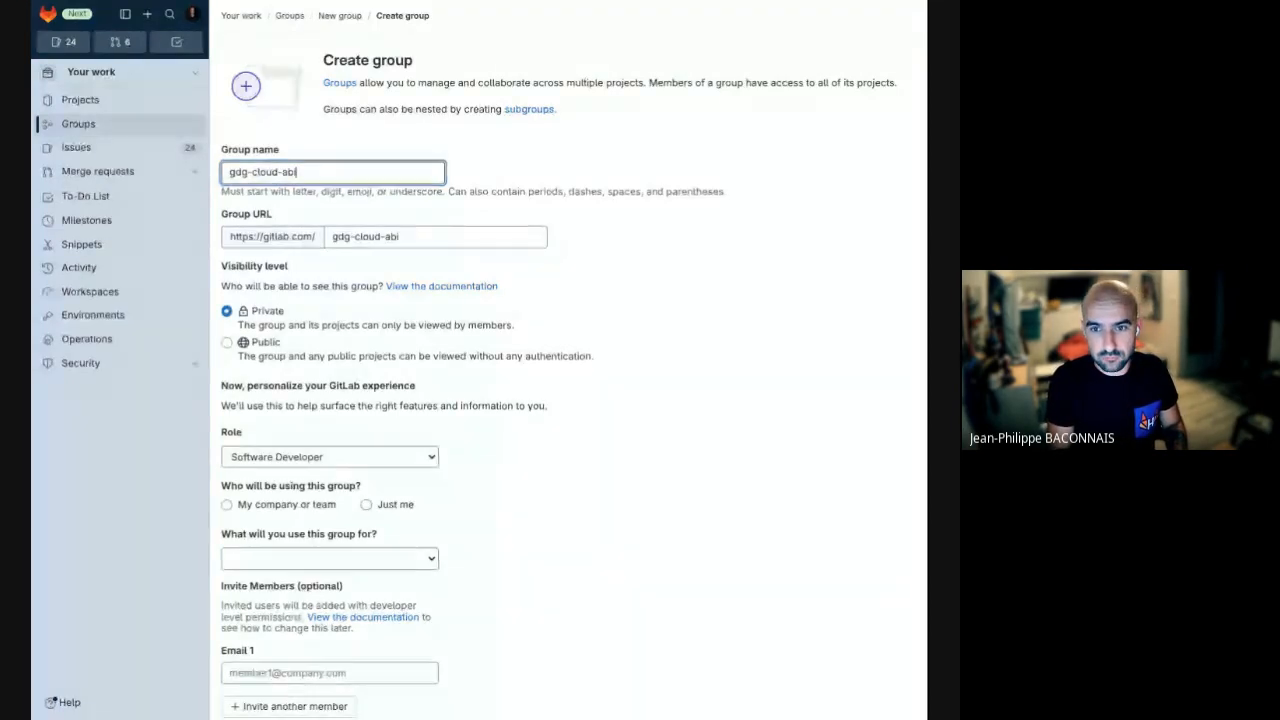
key("ctrl+a")
Step: Name the group gca-group-formation and keep the matching group URL
type("g")
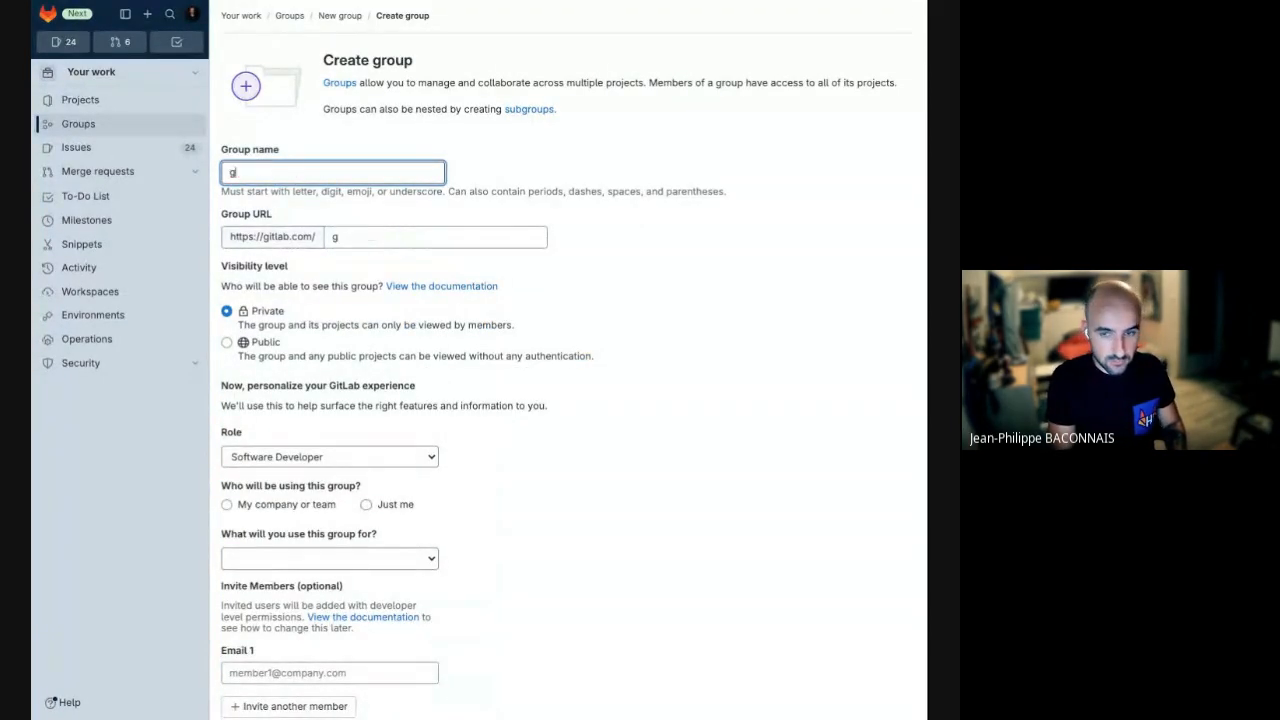
type("ca-")
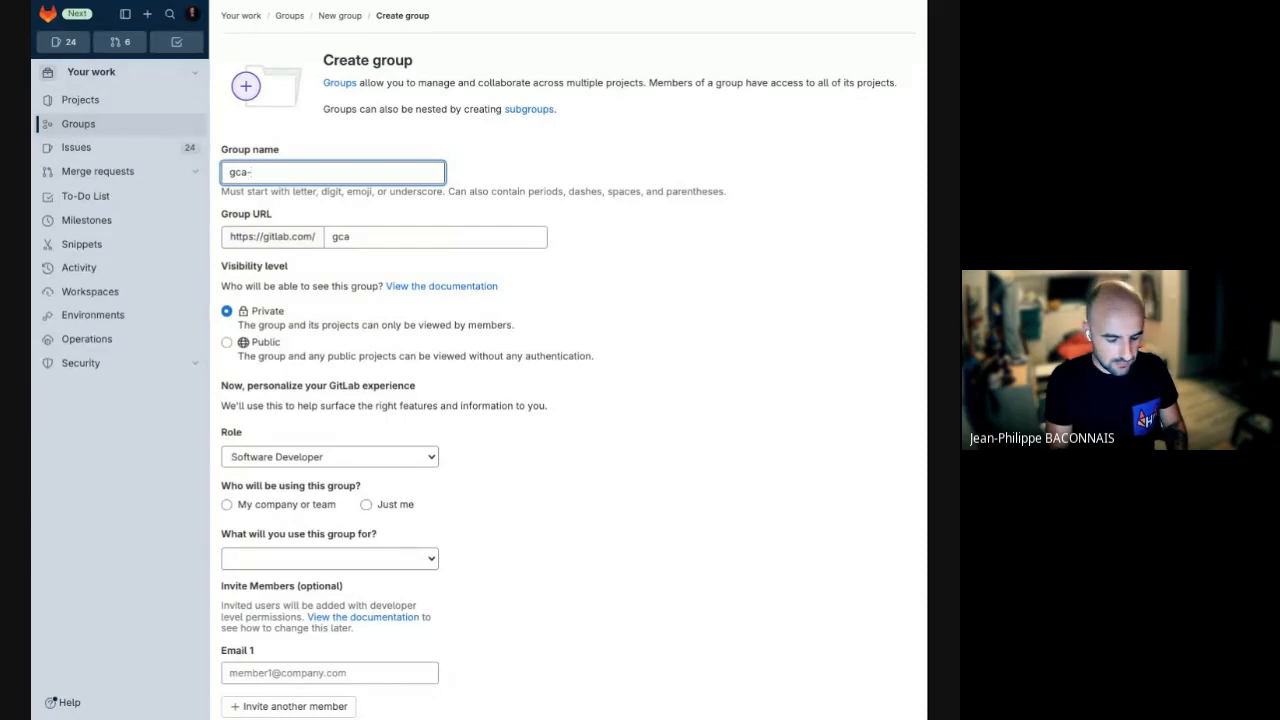
type("m")
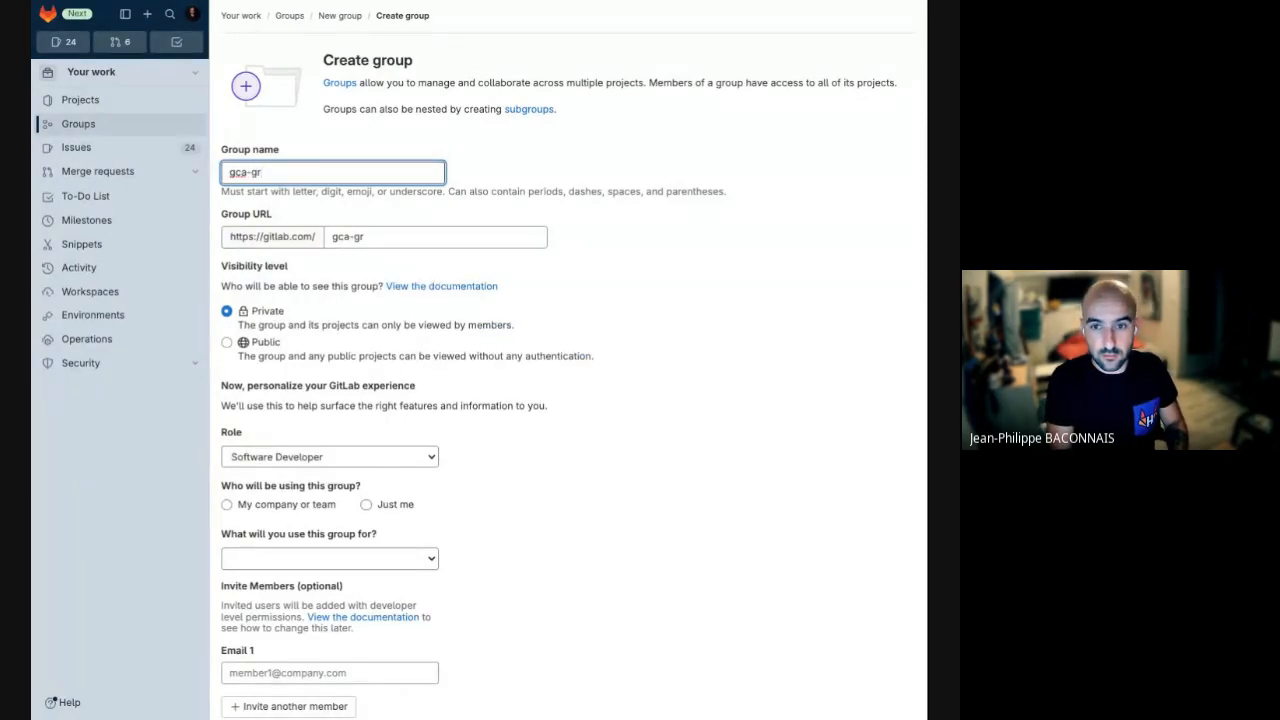
key("BackSpace")
key("BackSpace")
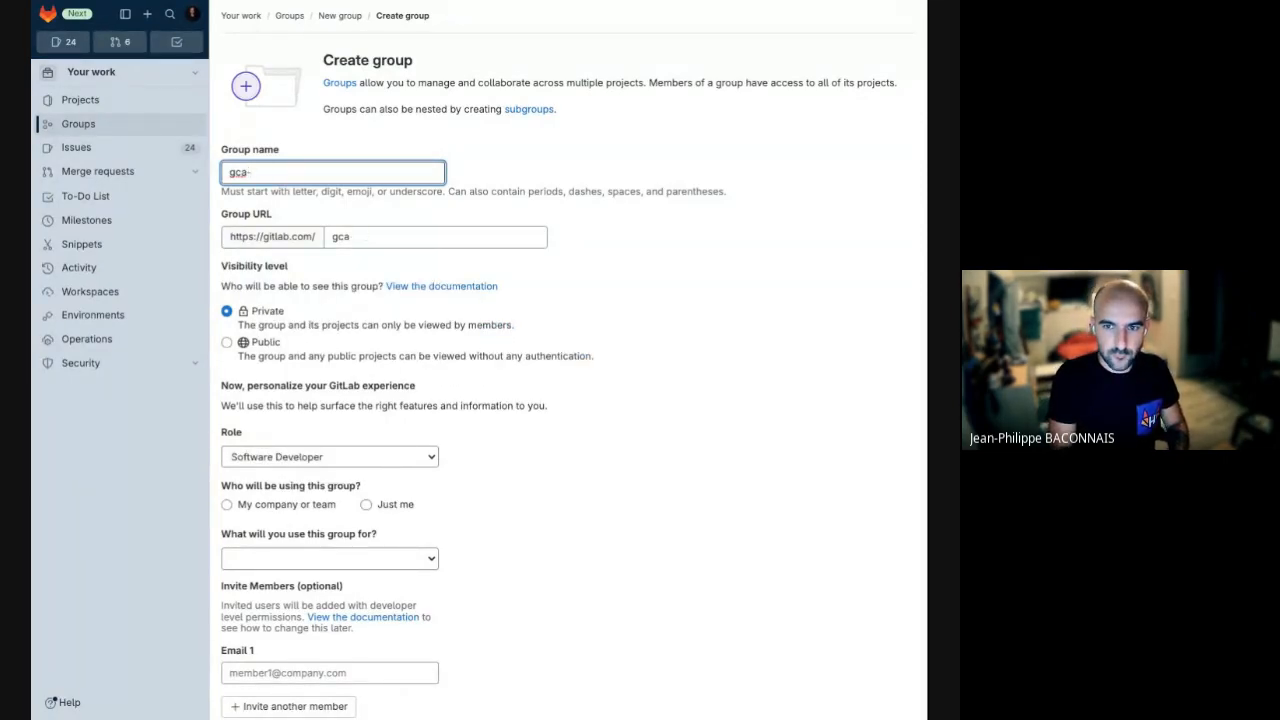
type("-group-formation")
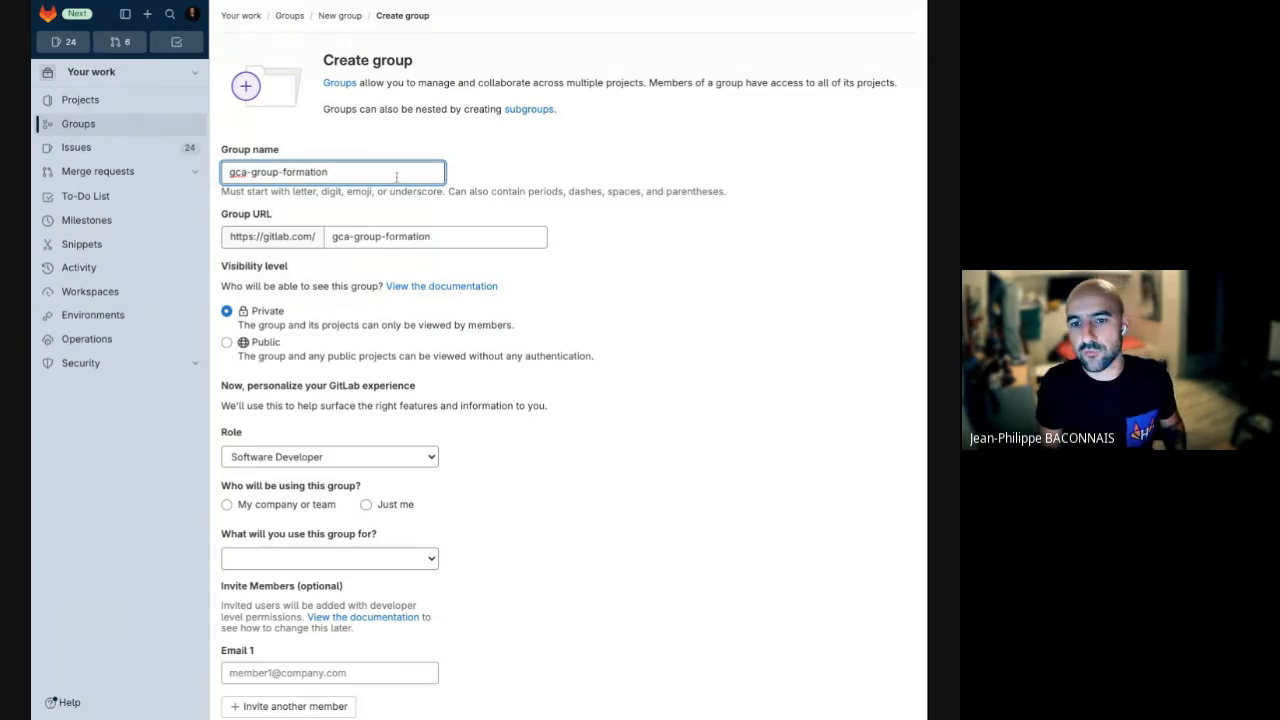
left_click_drag(397, 177, 195, 174)
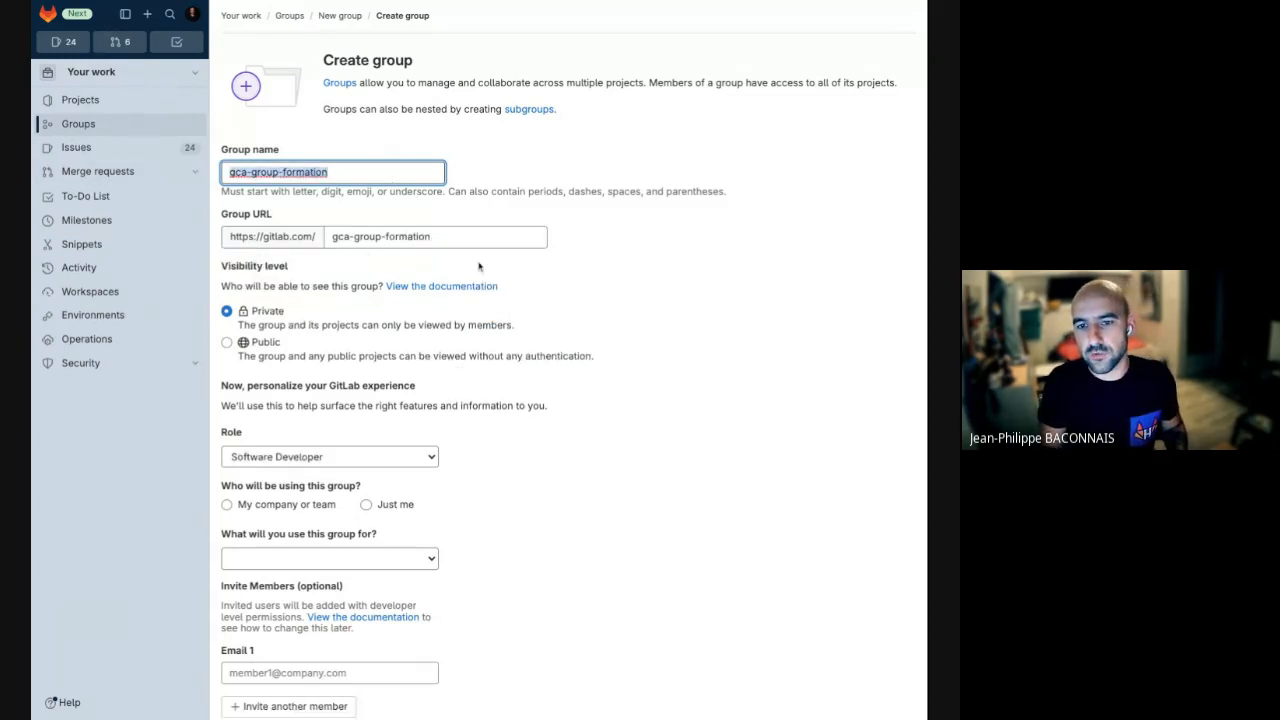
left_click(469, 240)
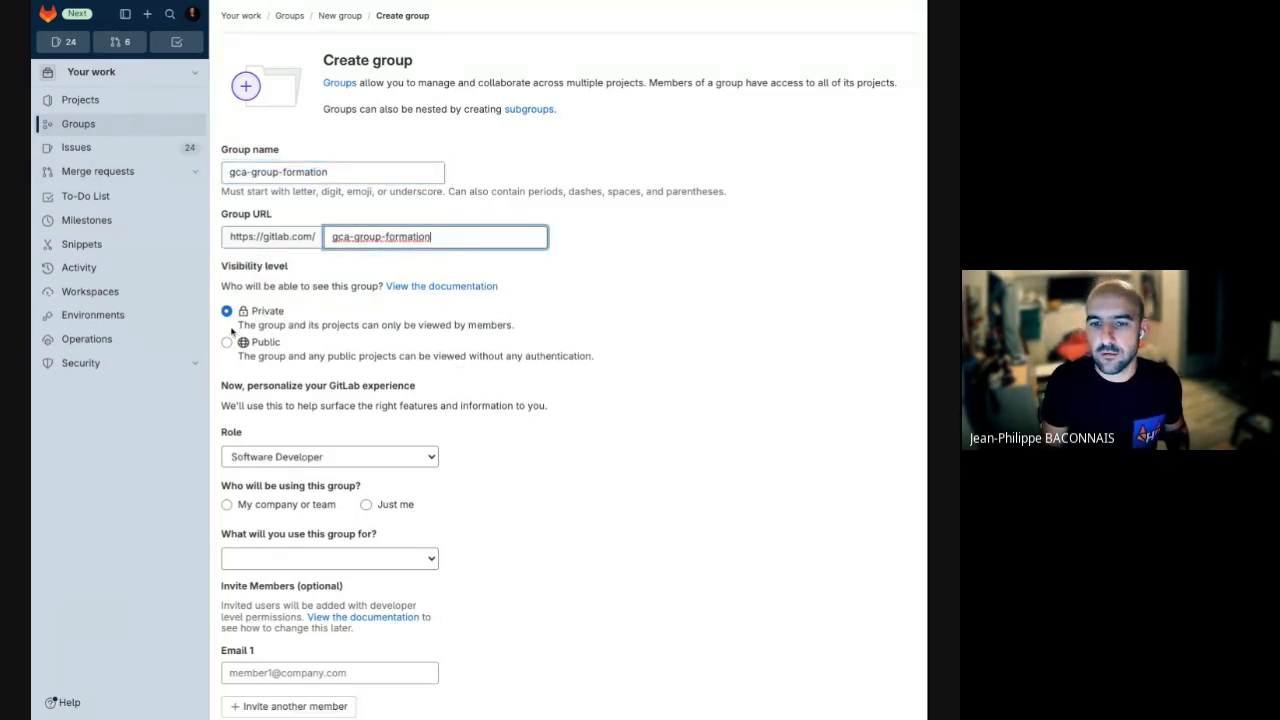
Step: Set the group's visibility level to Public and create the group
left_click(228, 345)
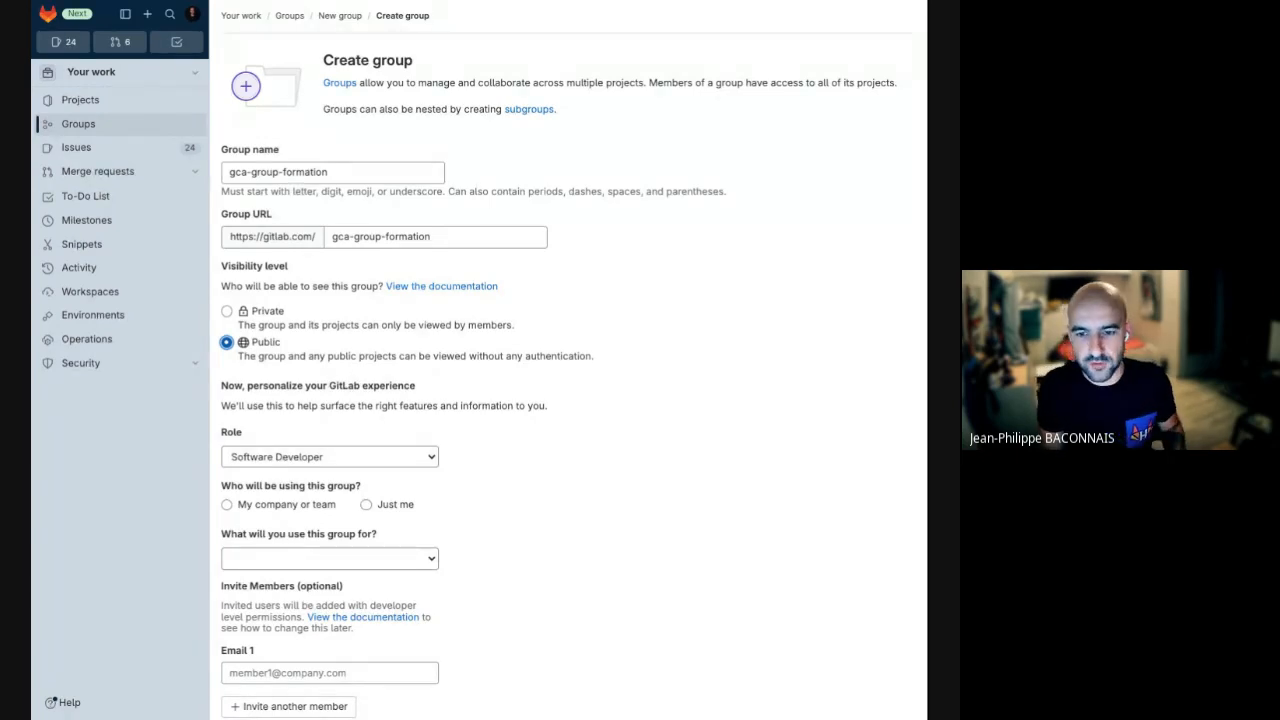
scroll(551, 566, "down", 2)
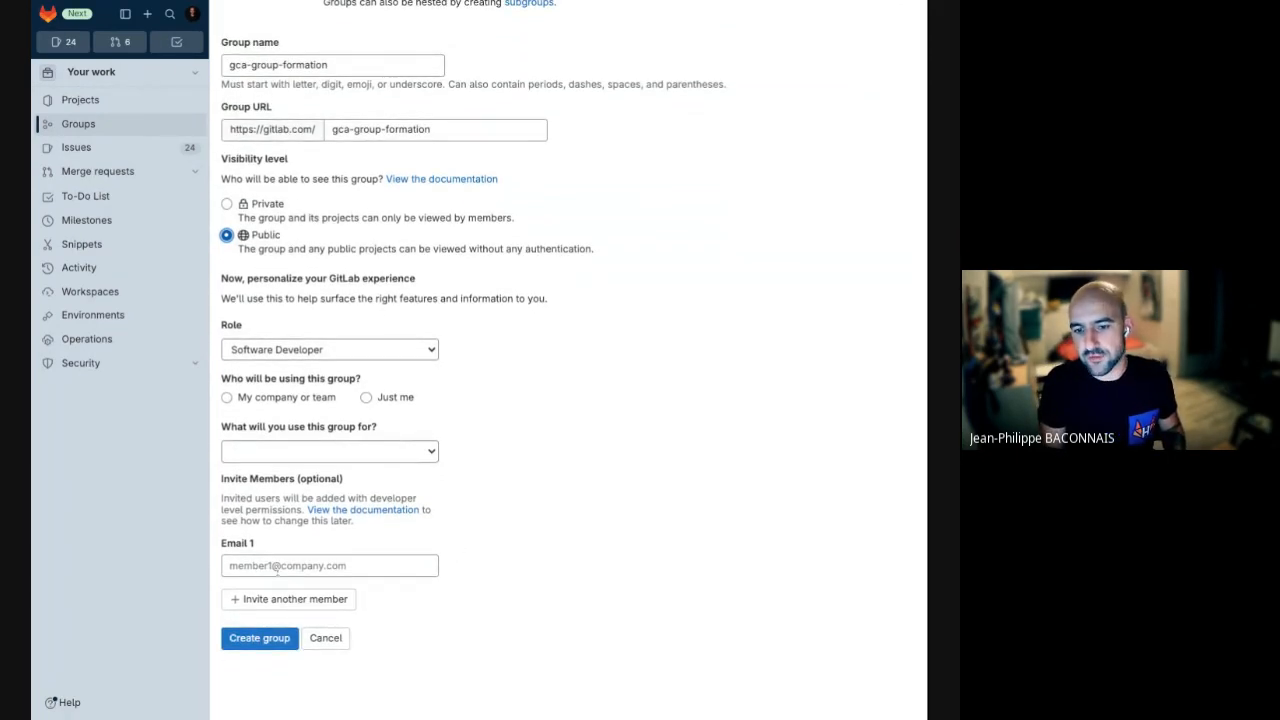
left_click(266, 645)
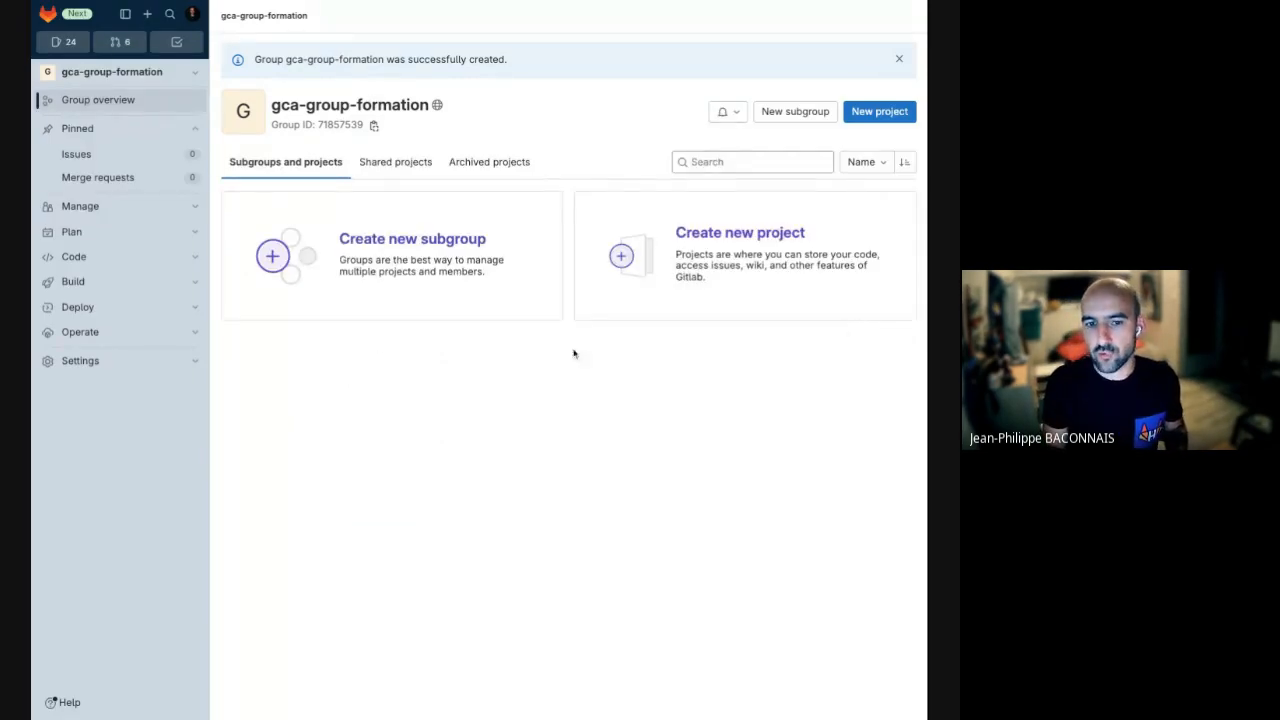
Step: Look through the new group's settings entries and review the Free plan's user limit on its Billing page
left_click(196, 366)
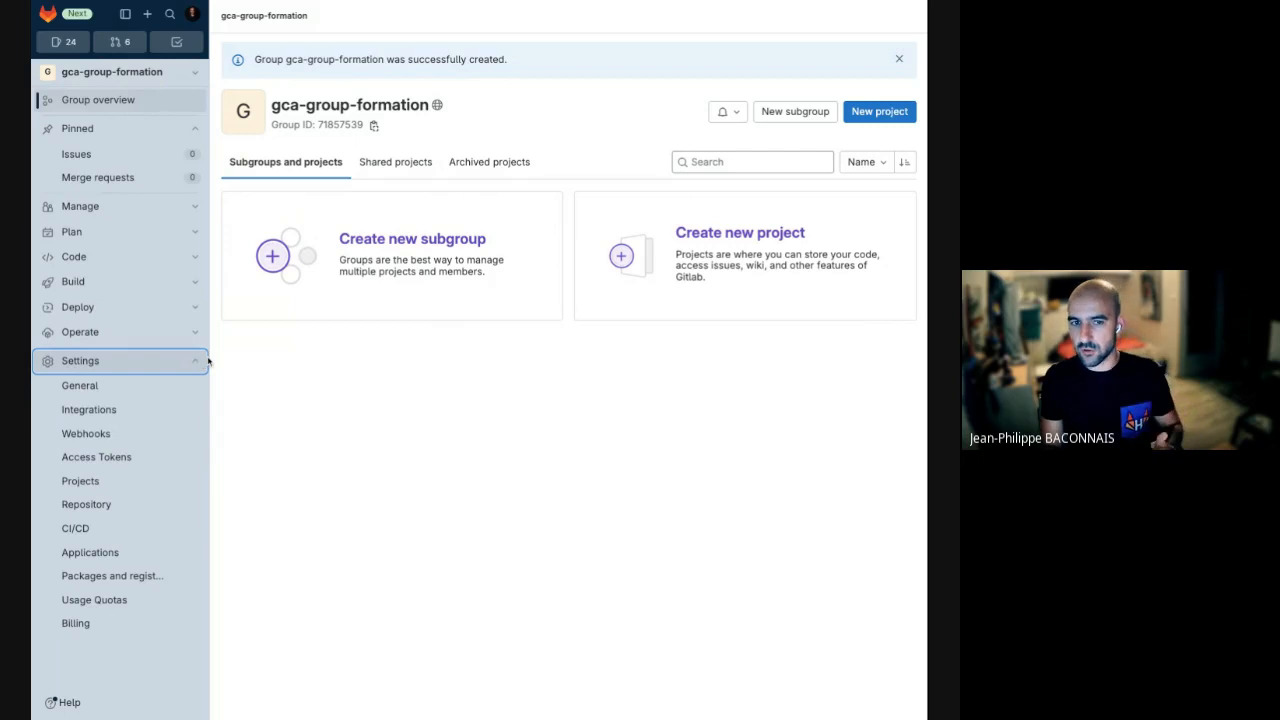
left_click(197, 362)
left_click(197, 362)
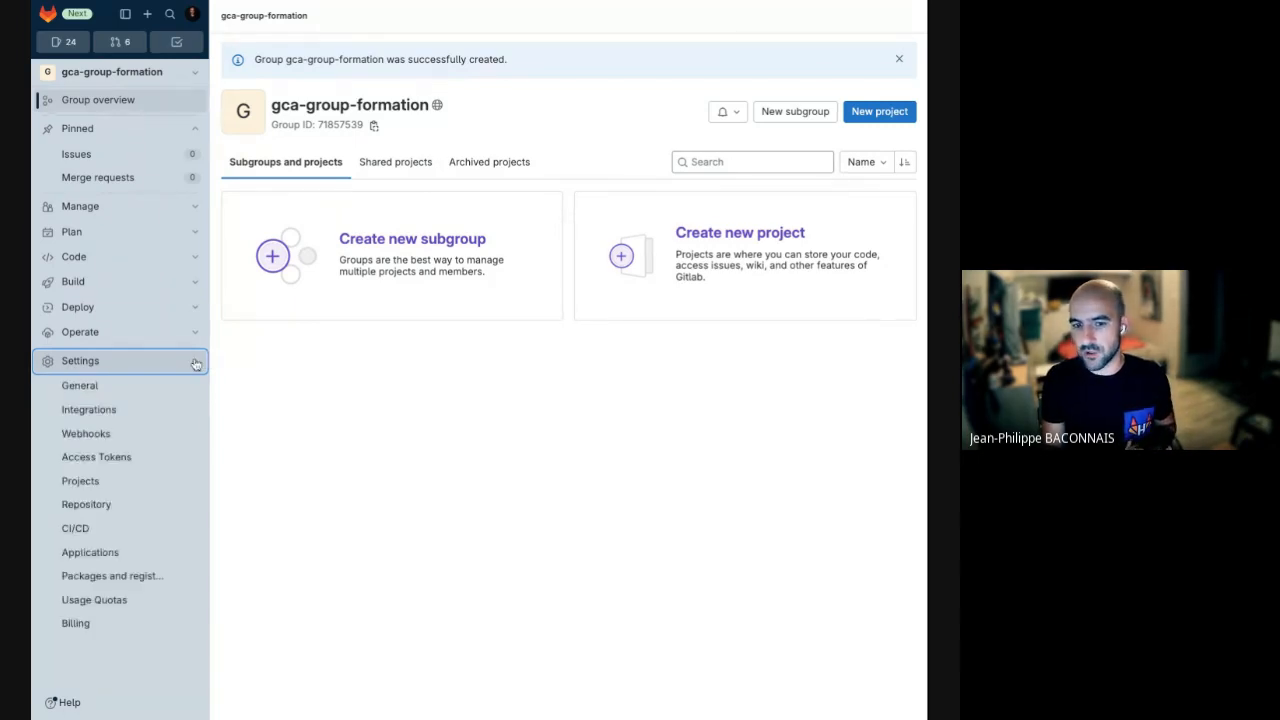
left_click(78, 626)
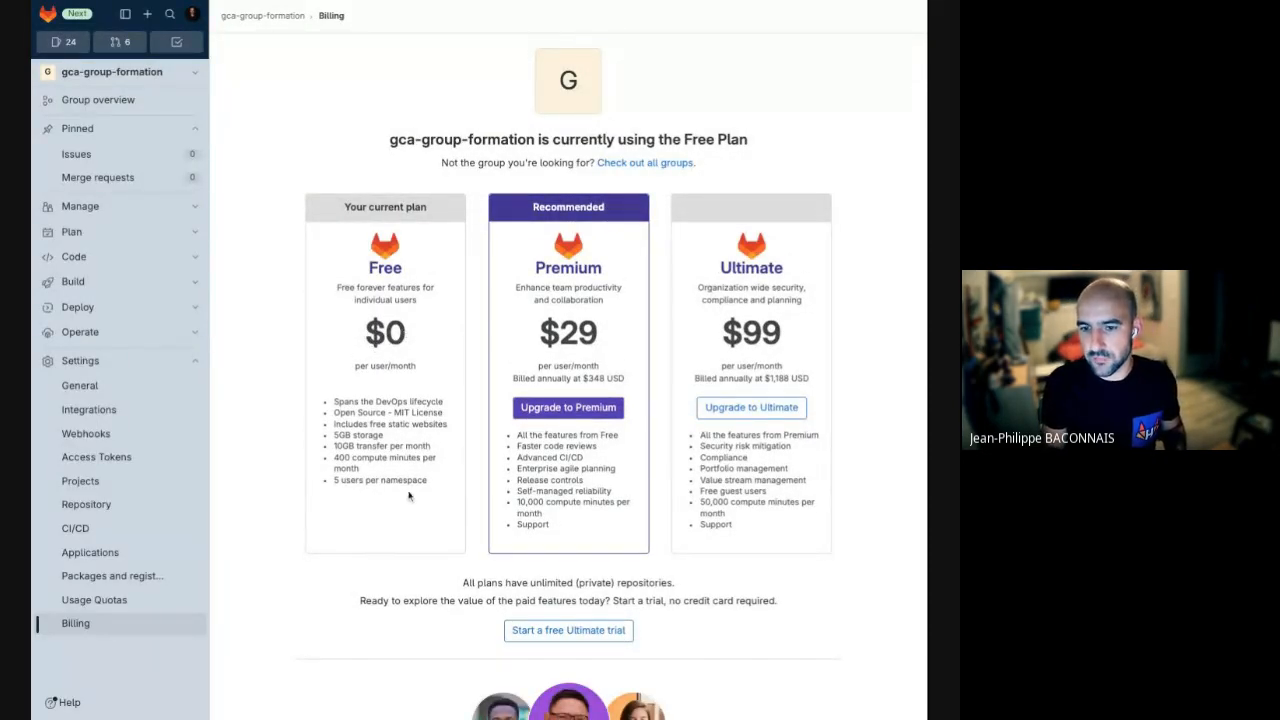
left_click_drag(429, 481, 322, 486)
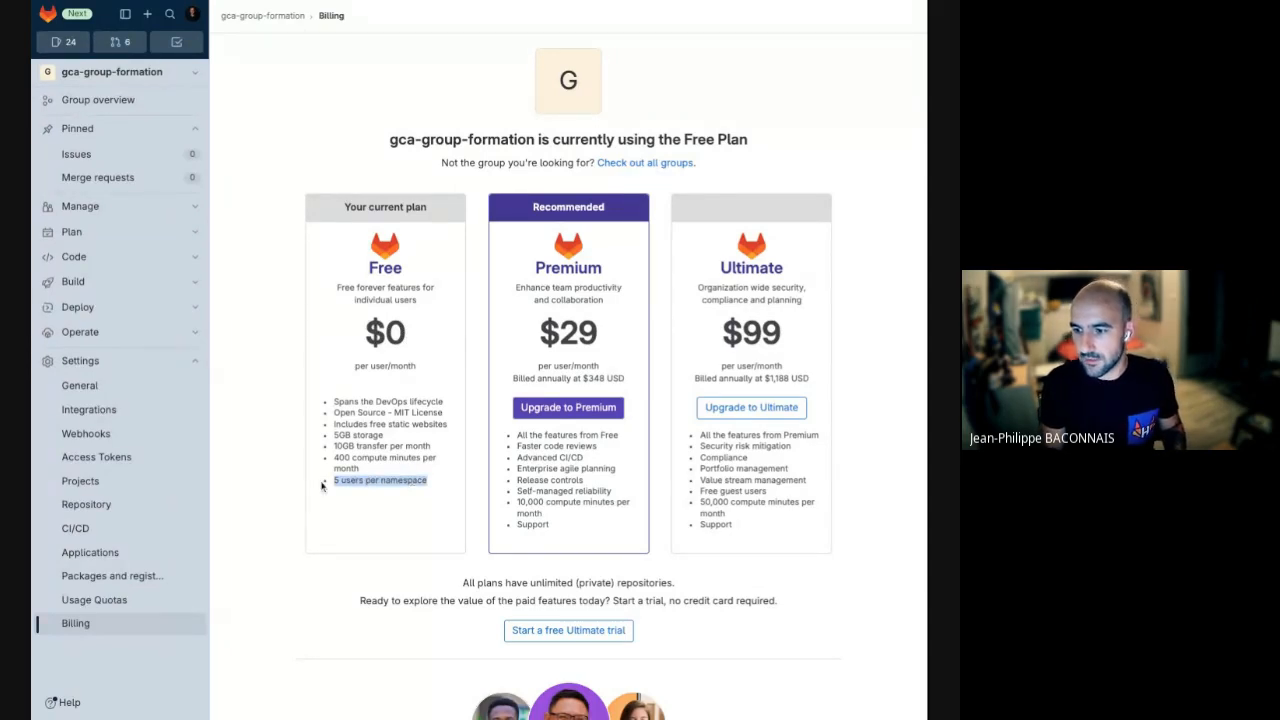
left_click(317, 487)
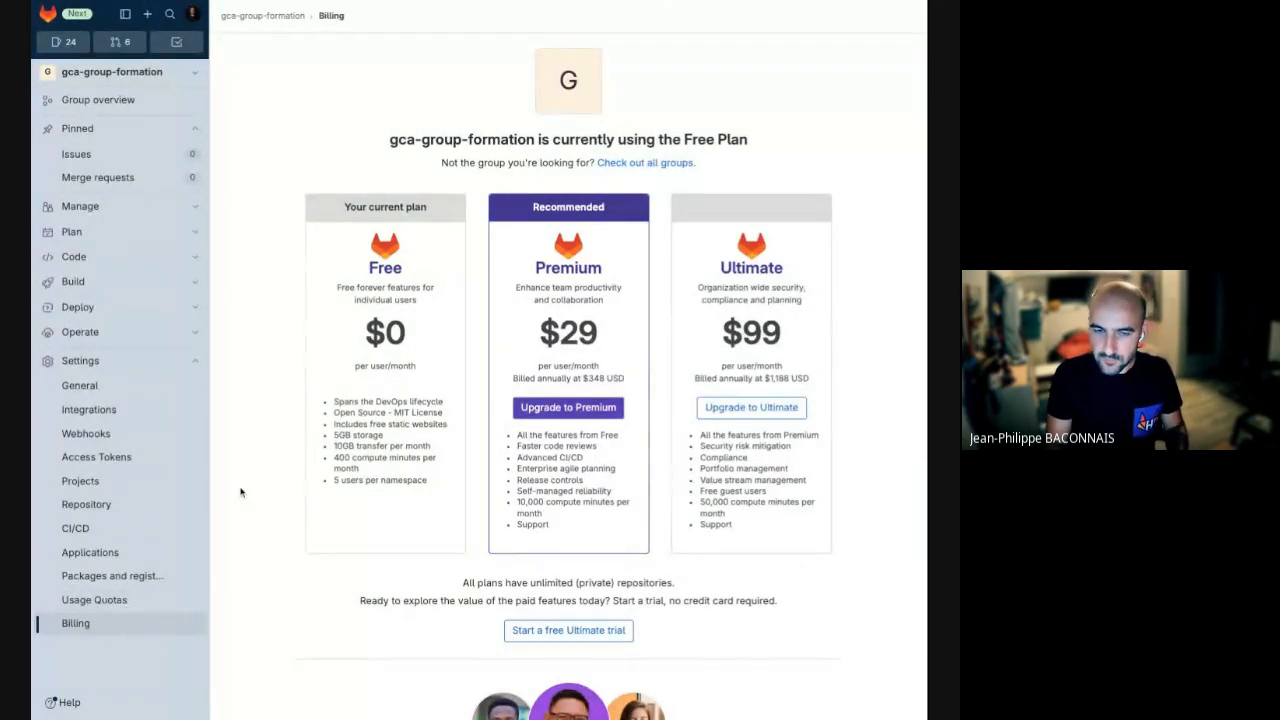
Step: Collapse the Pinned and Settings sections of the group navigation and return to the group overview
left_click(192, 129)
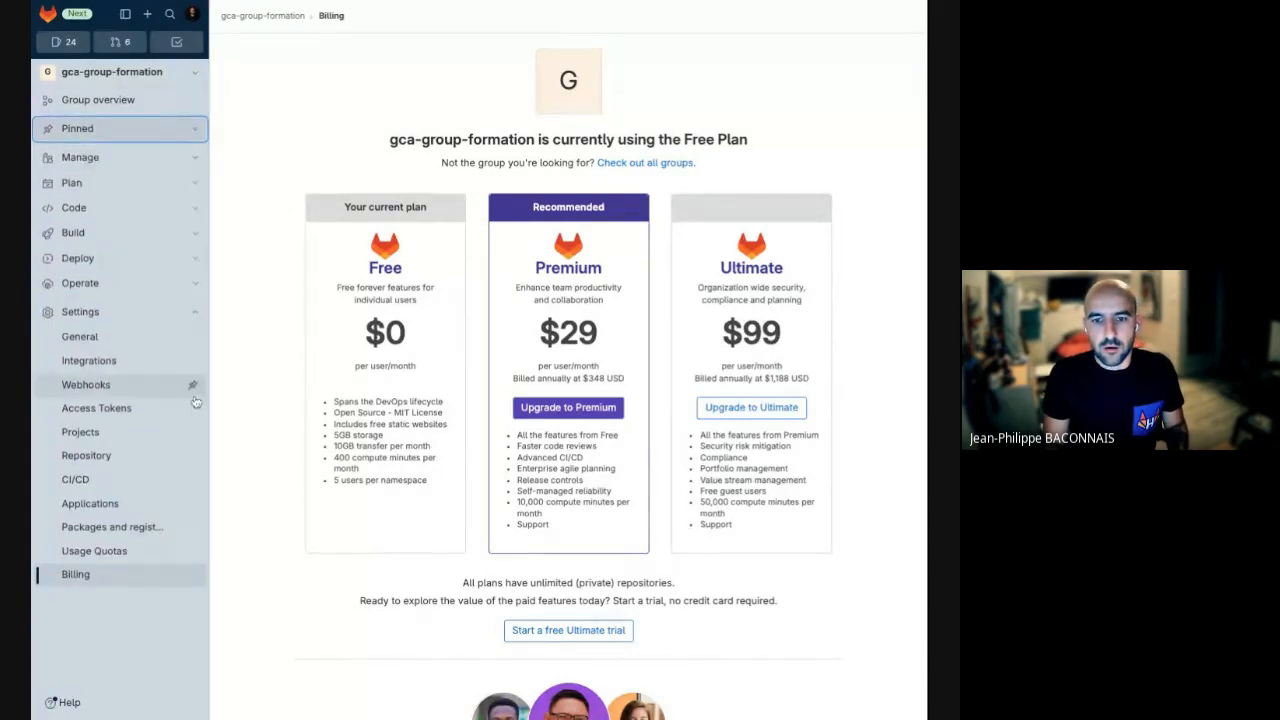
left_click(196, 318)
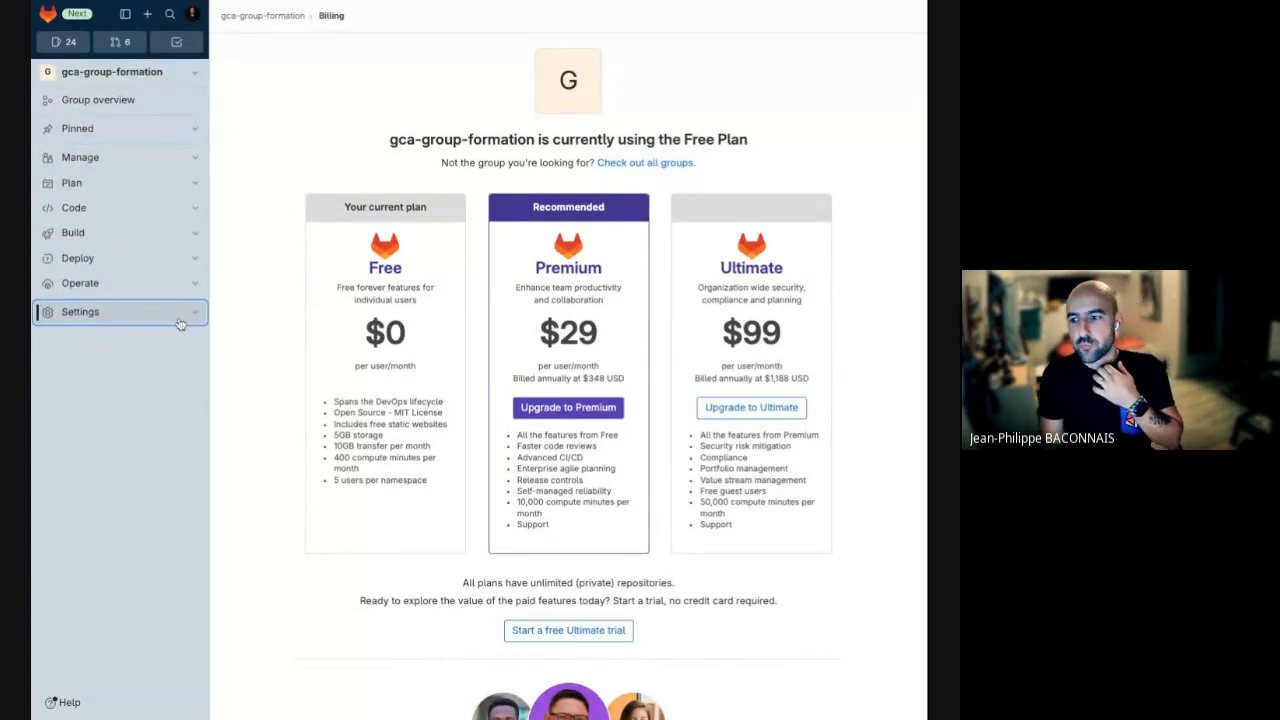
left_click(114, 102)
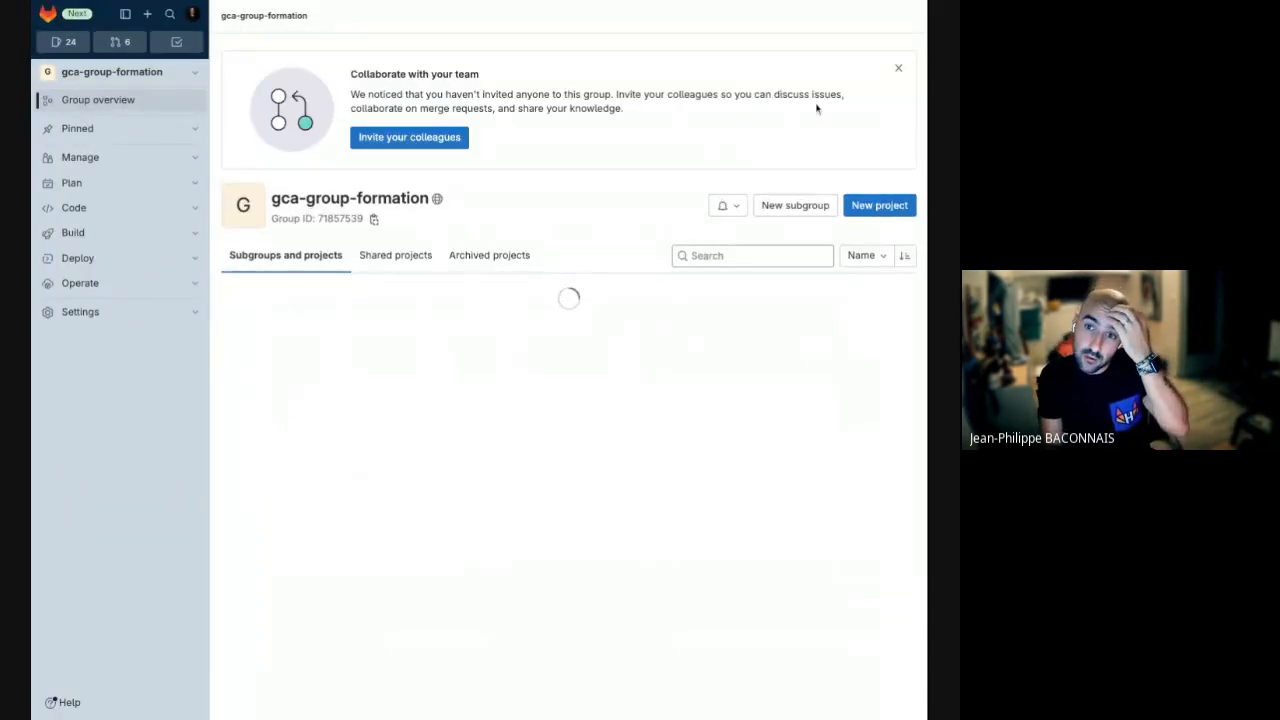
Step: Dismiss the invitation banner on the group overview and look into the Manage and Code sections of the group navigation
left_click(900, 69)
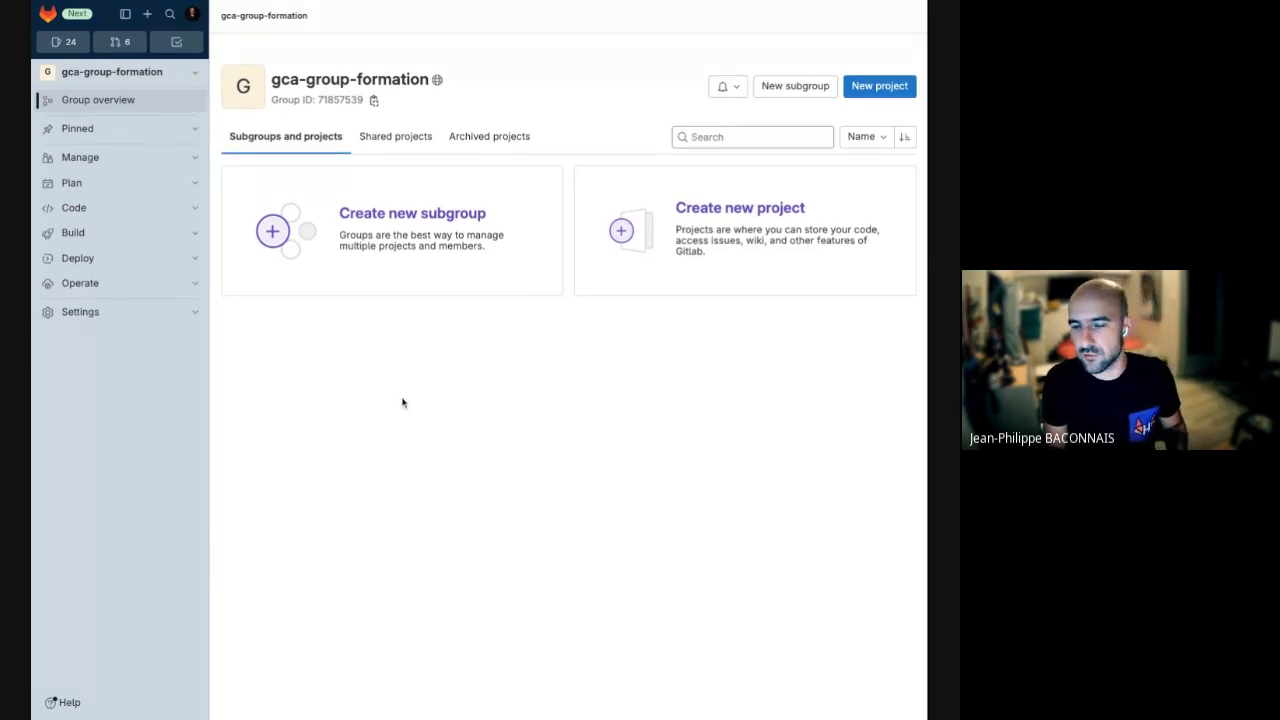
left_click(197, 211)
left_click(197, 211)
left_click(195, 159)
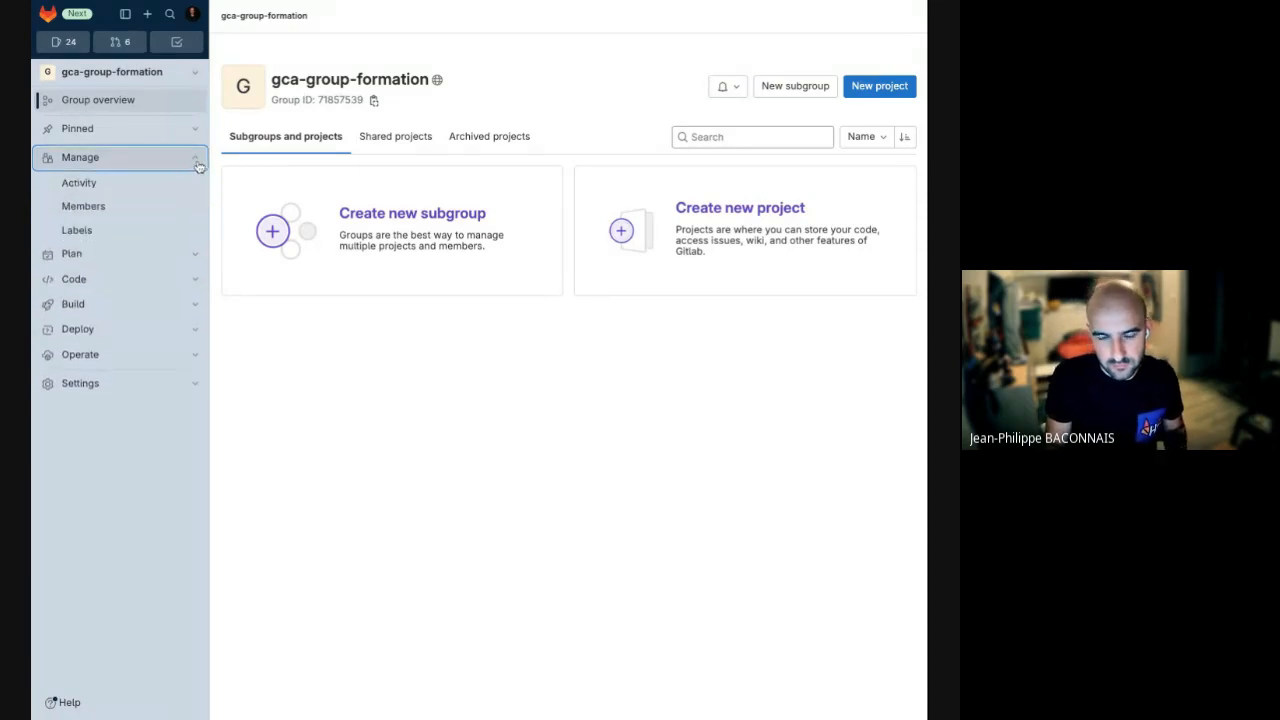
left_click(195, 159)
left_click(197, 211)
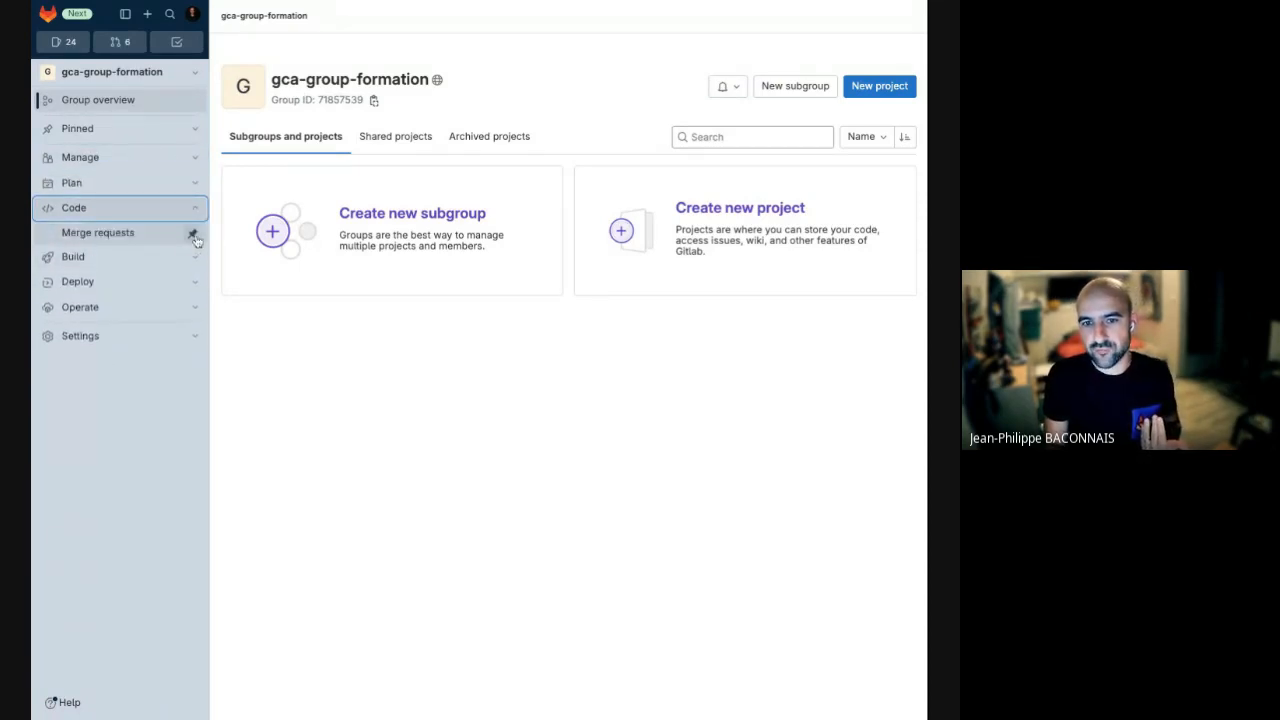
Step: Pin Merge requests and briefly pin Runners in the group's Pinned section, leaving the section collapsed
left_click(197, 134)
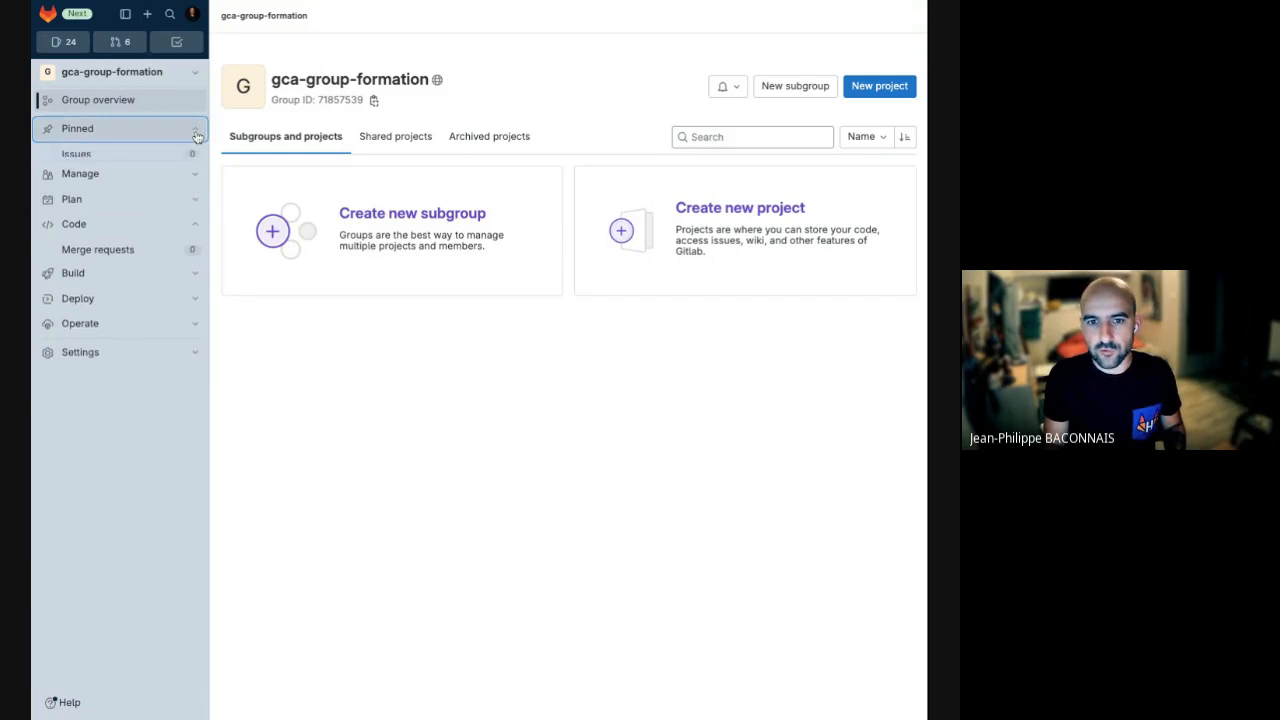
left_click(192, 258)
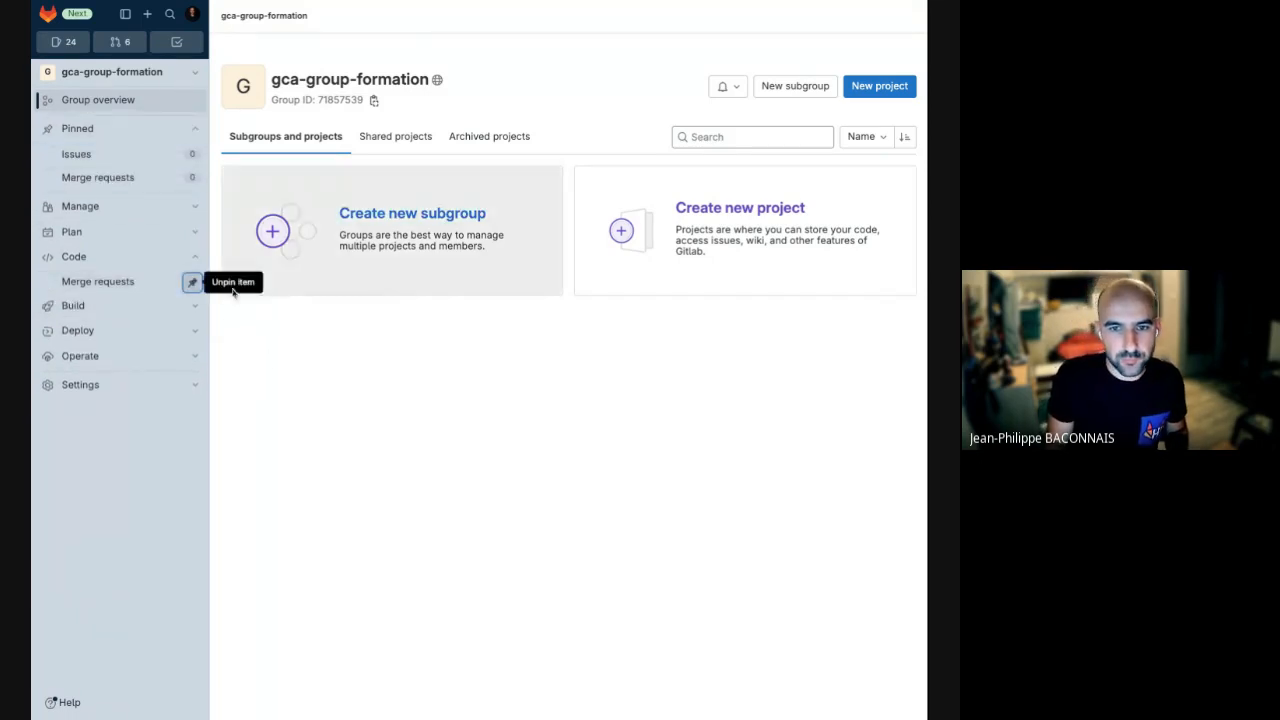
left_click(192, 307)
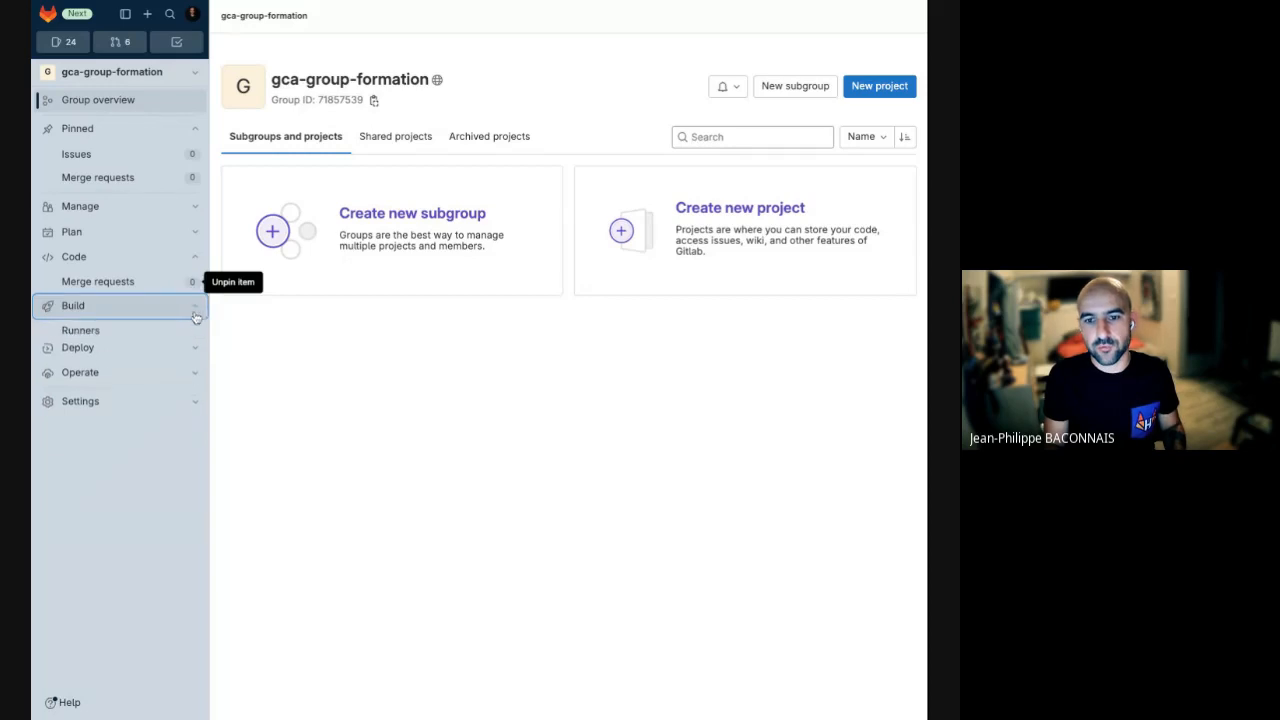
left_click(191, 332)
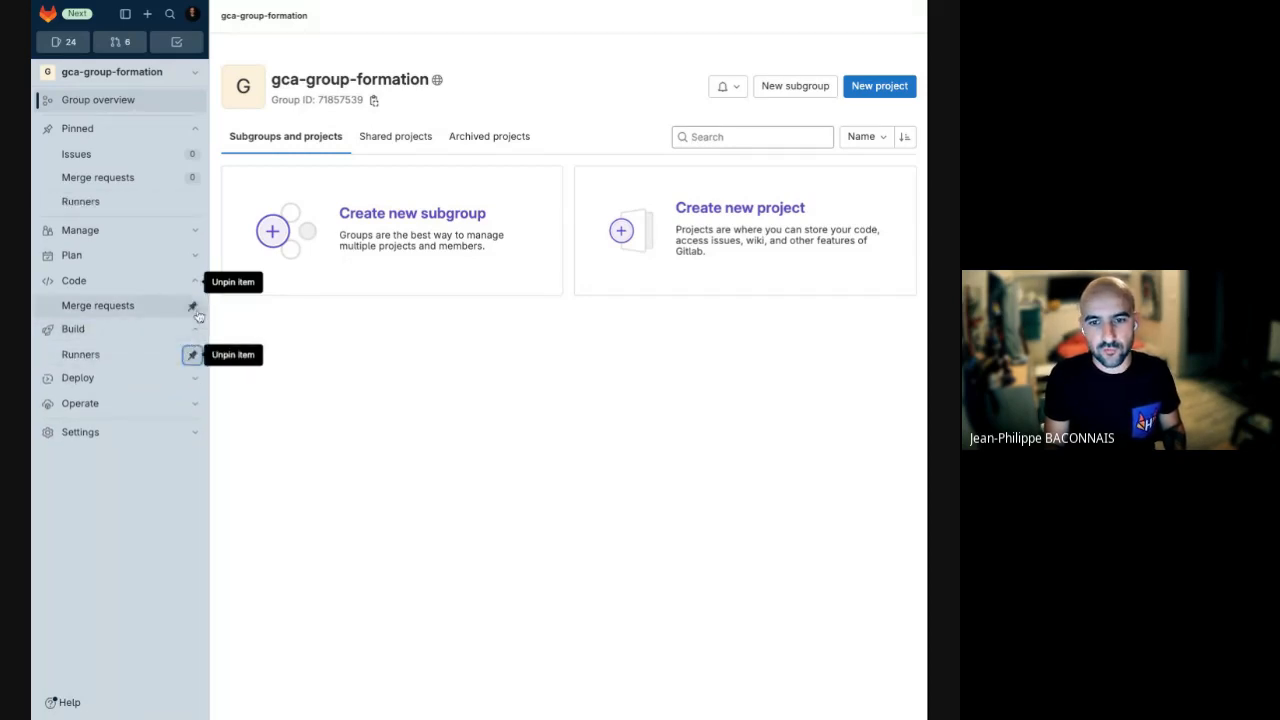
left_click(192, 202)
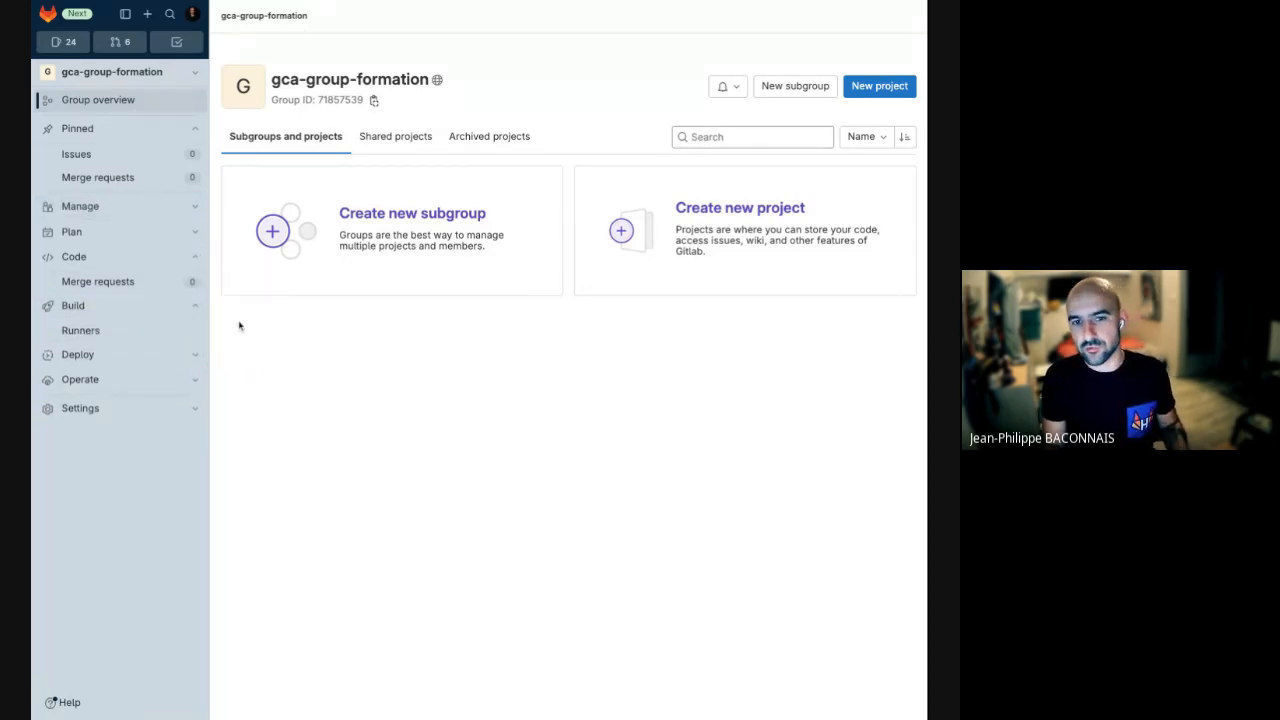
left_click(115, 129)
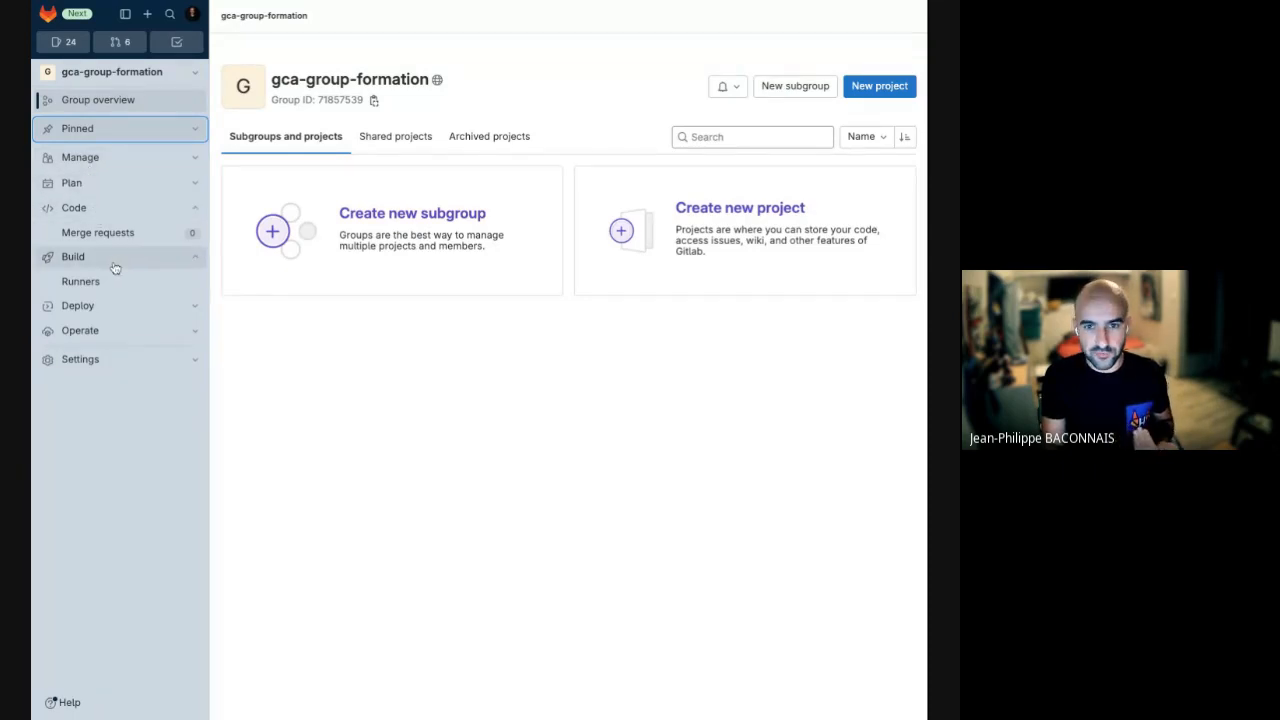
Step: Create a group label titled question with the crimson preset as its background color
left_click(193, 163)
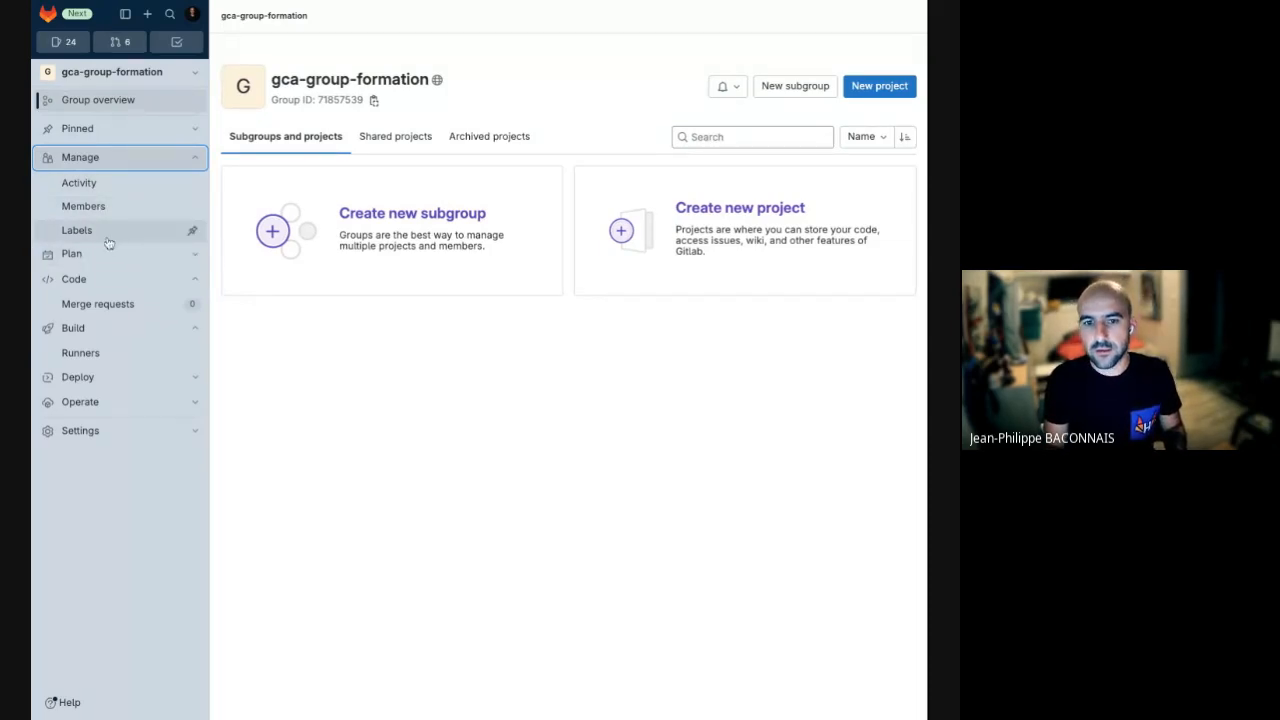
left_click(112, 238)
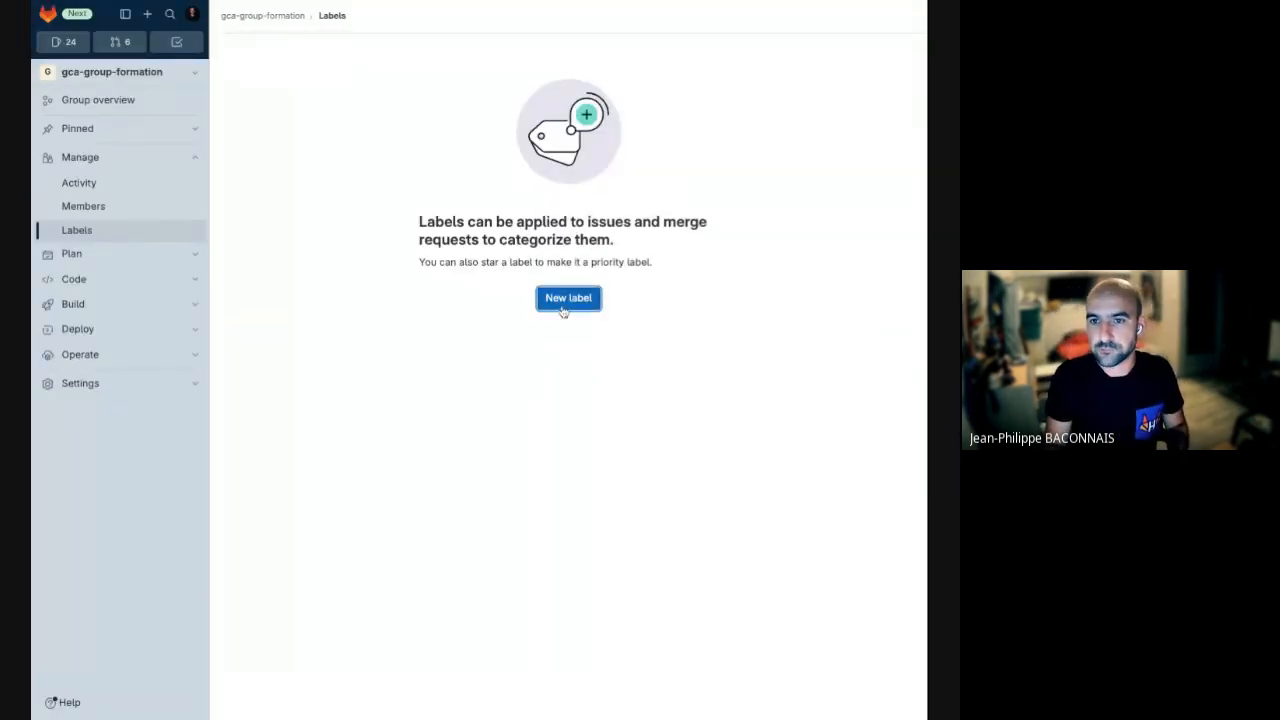
left_click(568, 298)
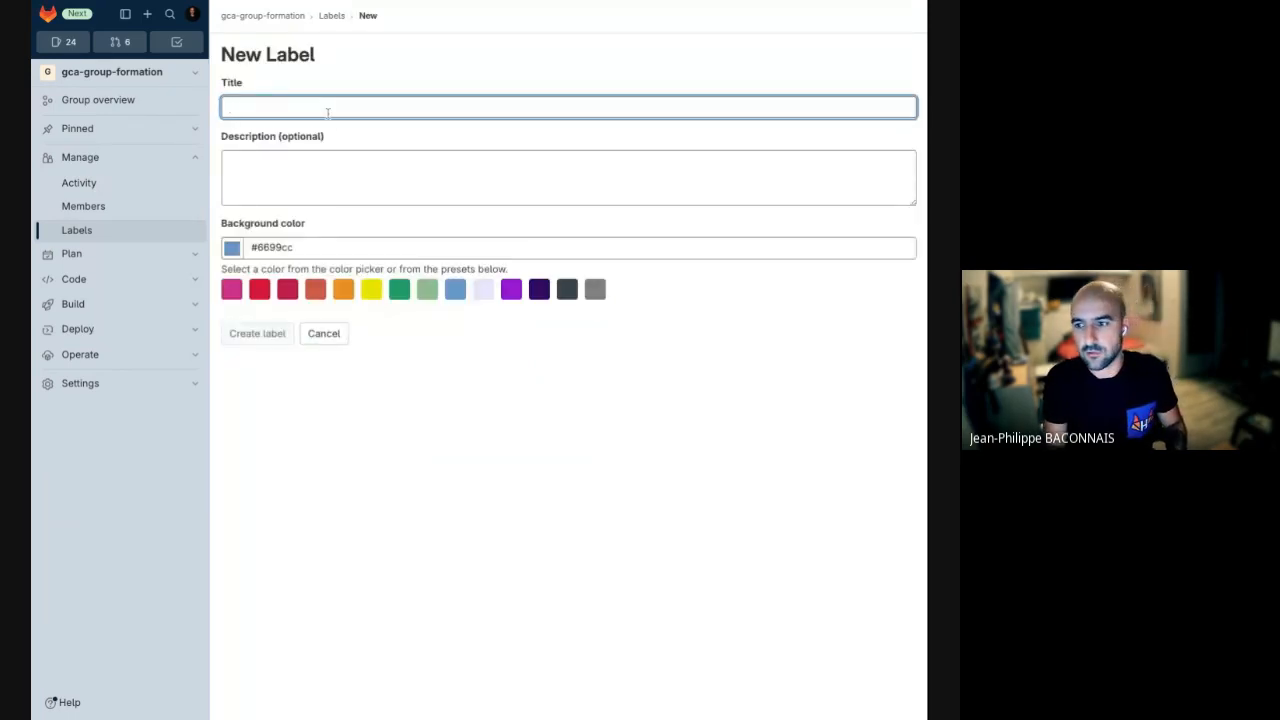
type("question")
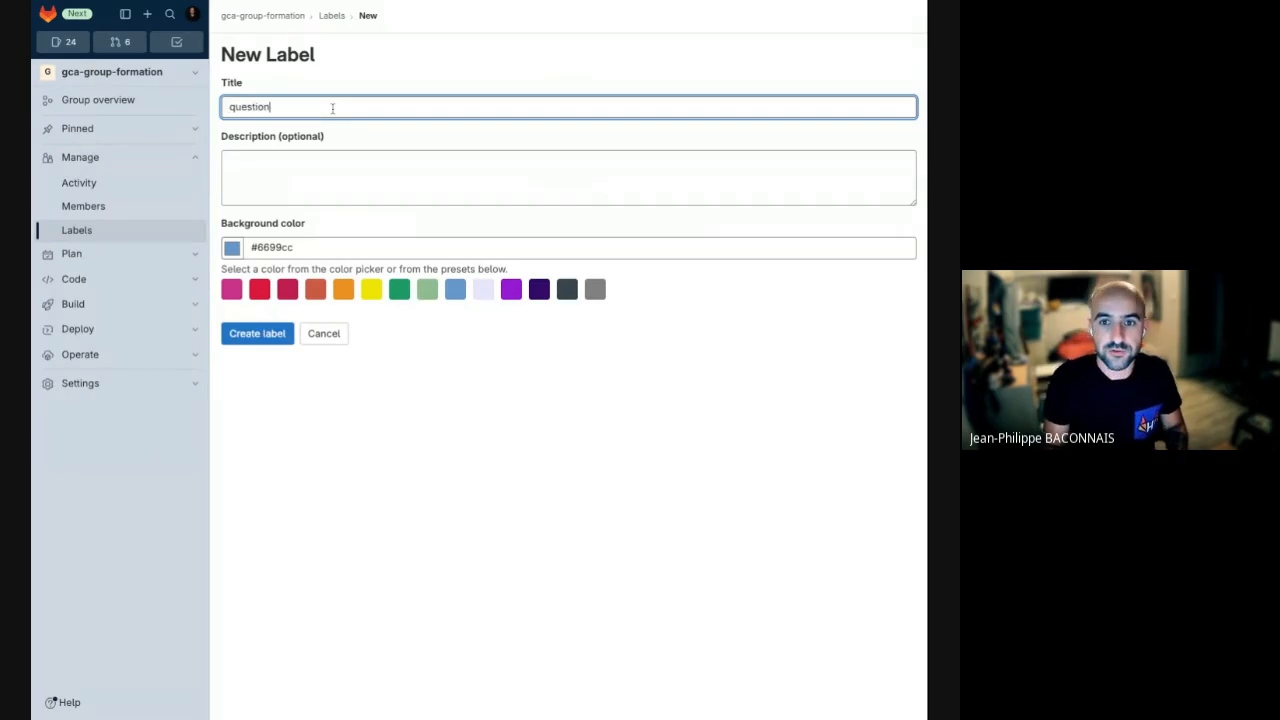
left_click(287, 289)
left_click(260, 335)
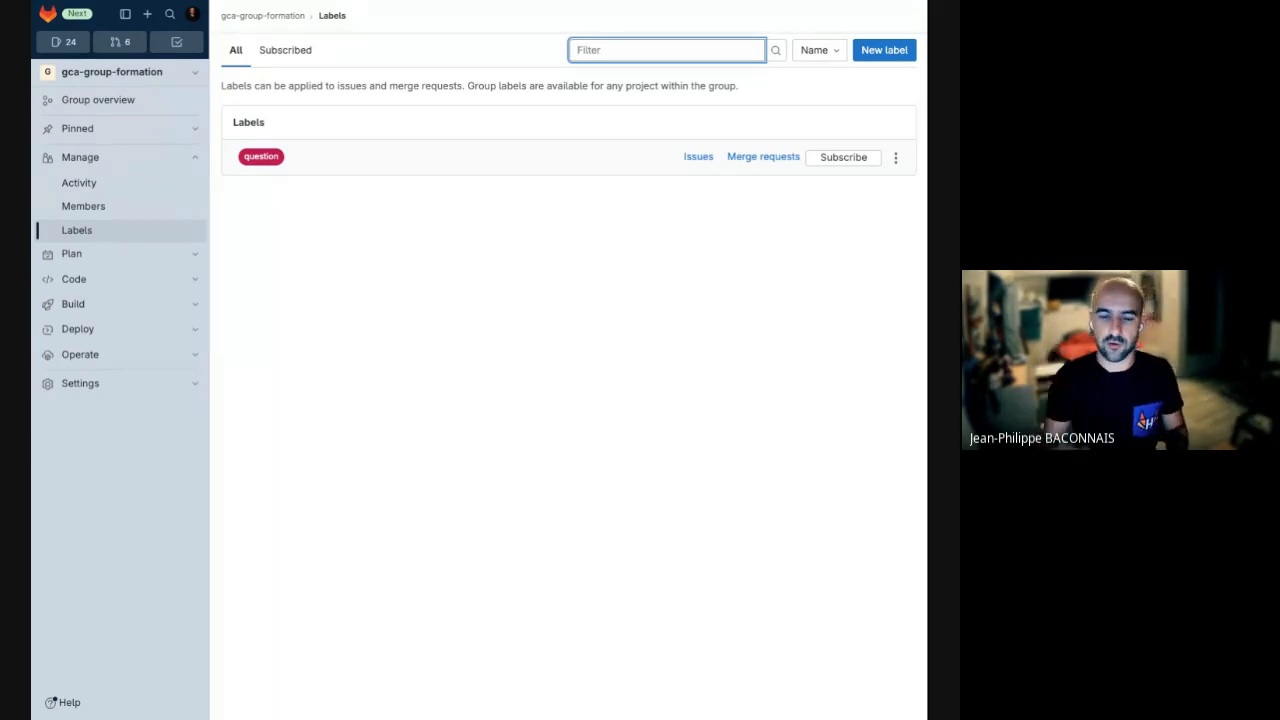
key("super+Tab")
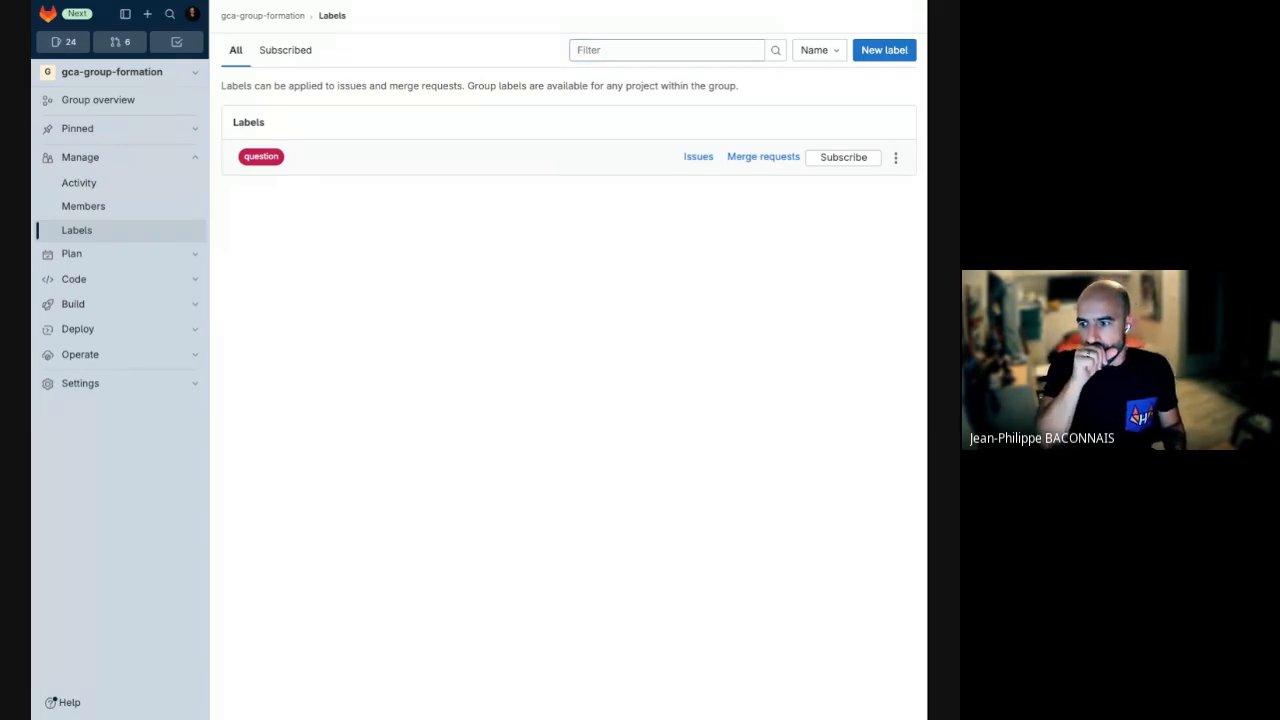
key("super+Tab")
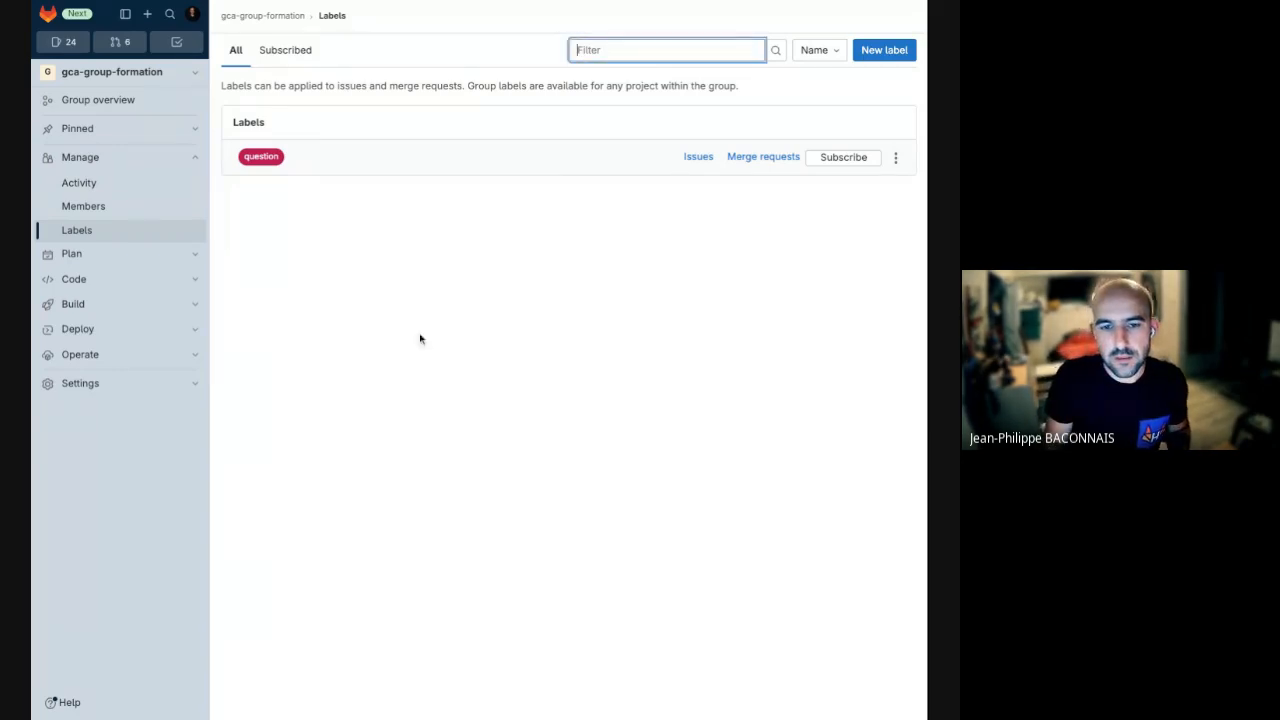
Step: View the group's Issues page and open its issue board
left_click(197, 160)
left_click(198, 185)
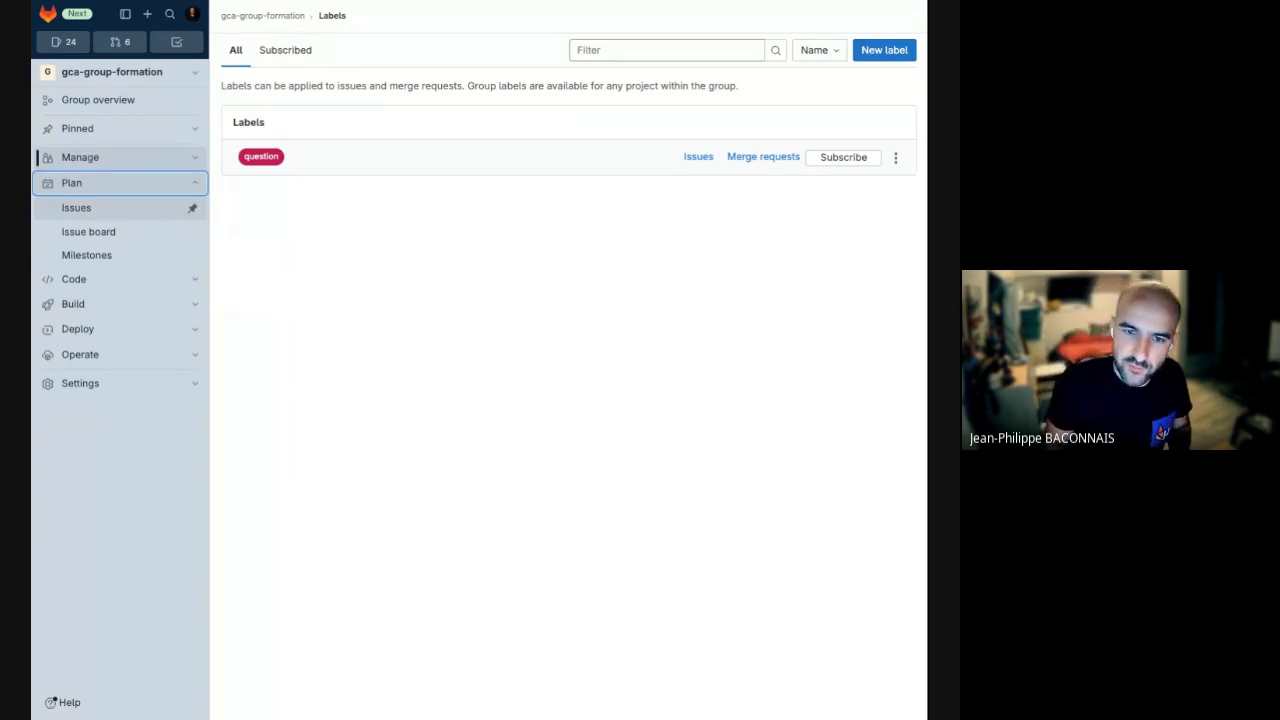
left_click(100, 208)
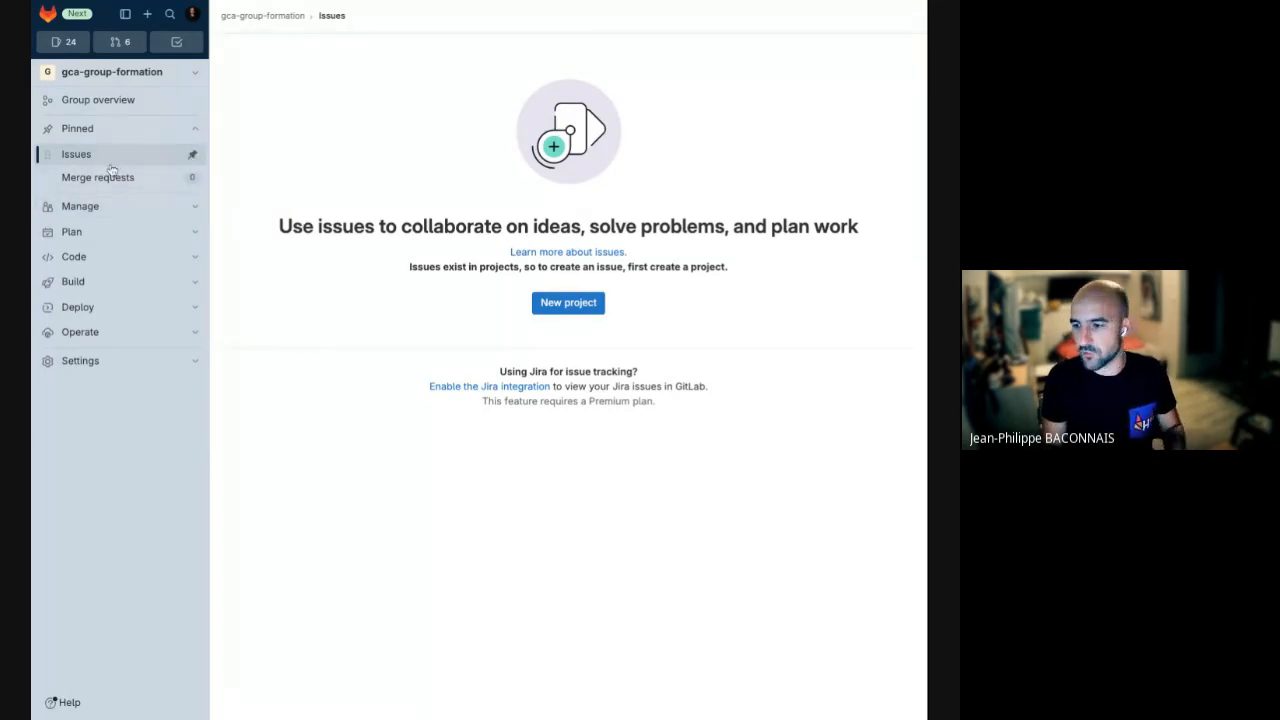
left_click(194, 240)
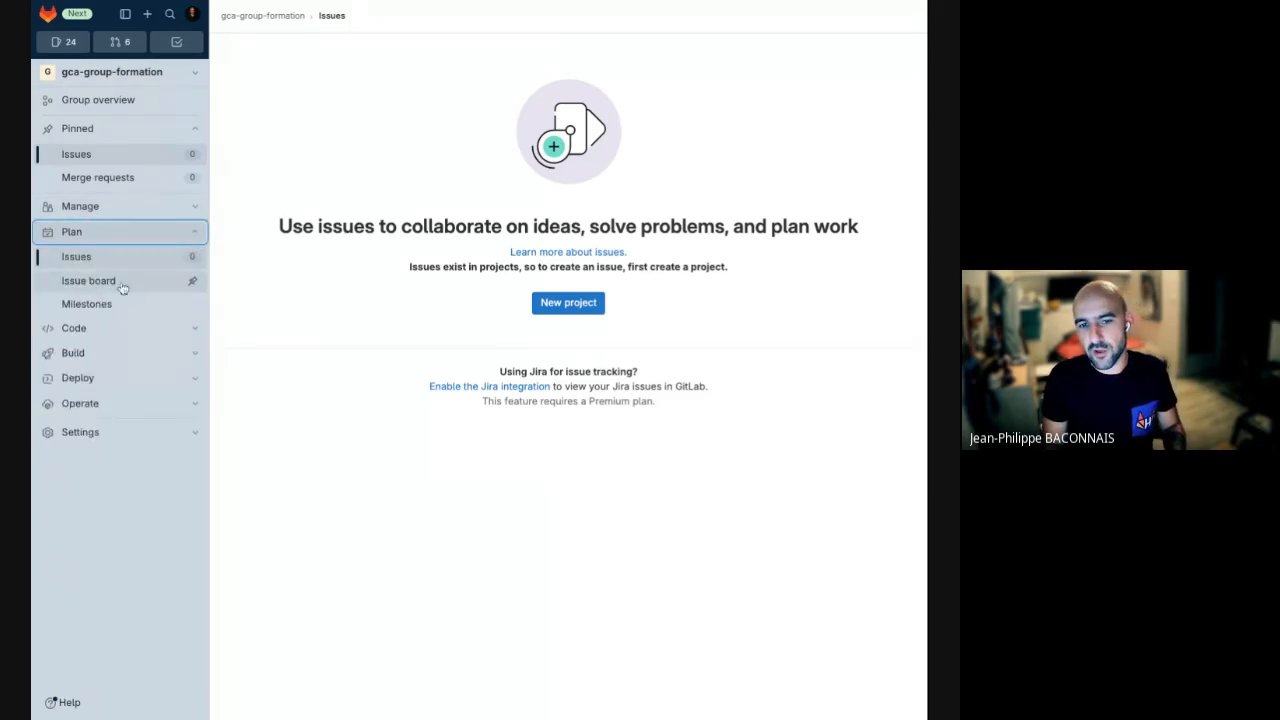
left_click(122, 287)
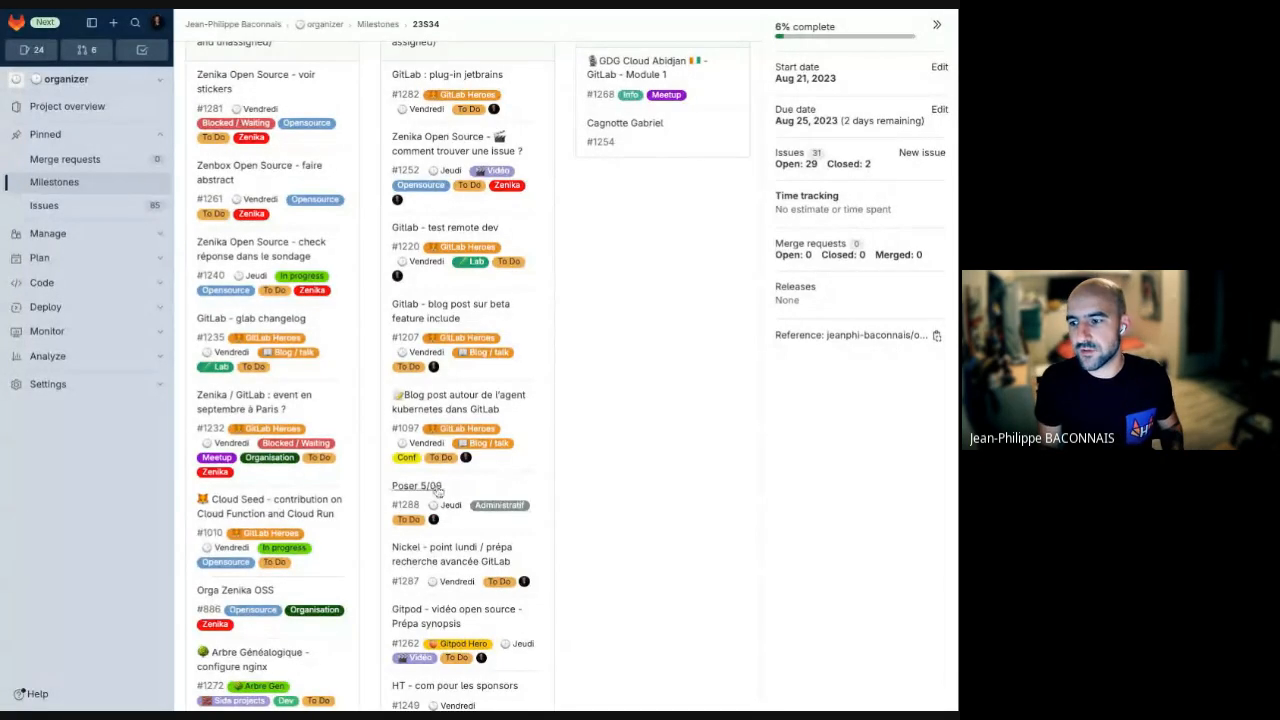
Step: Examine the issues in the organizer project's 23S34 milestone and bring up the project's list of milestones
scroll(438, 492, "down", 10)
scroll(438, 492, "up", 10)
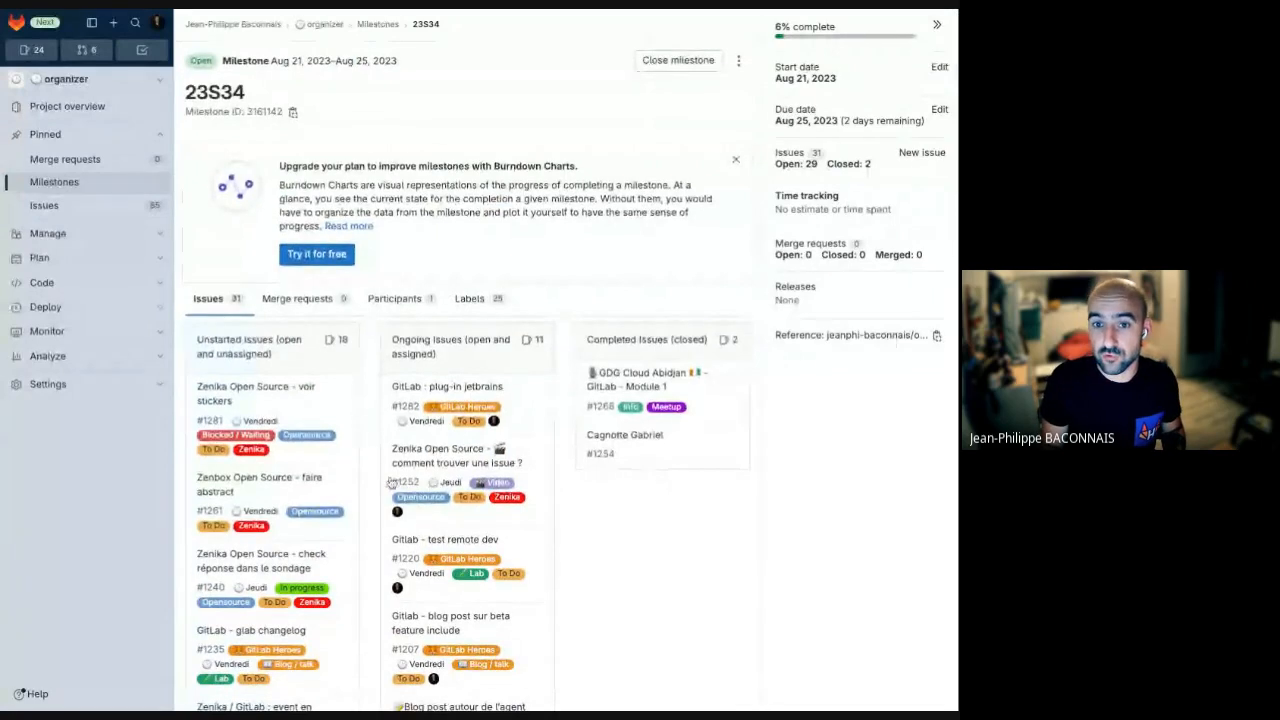
scroll(387, 480, "down", 2)
scroll(385, 482, "up", 2)
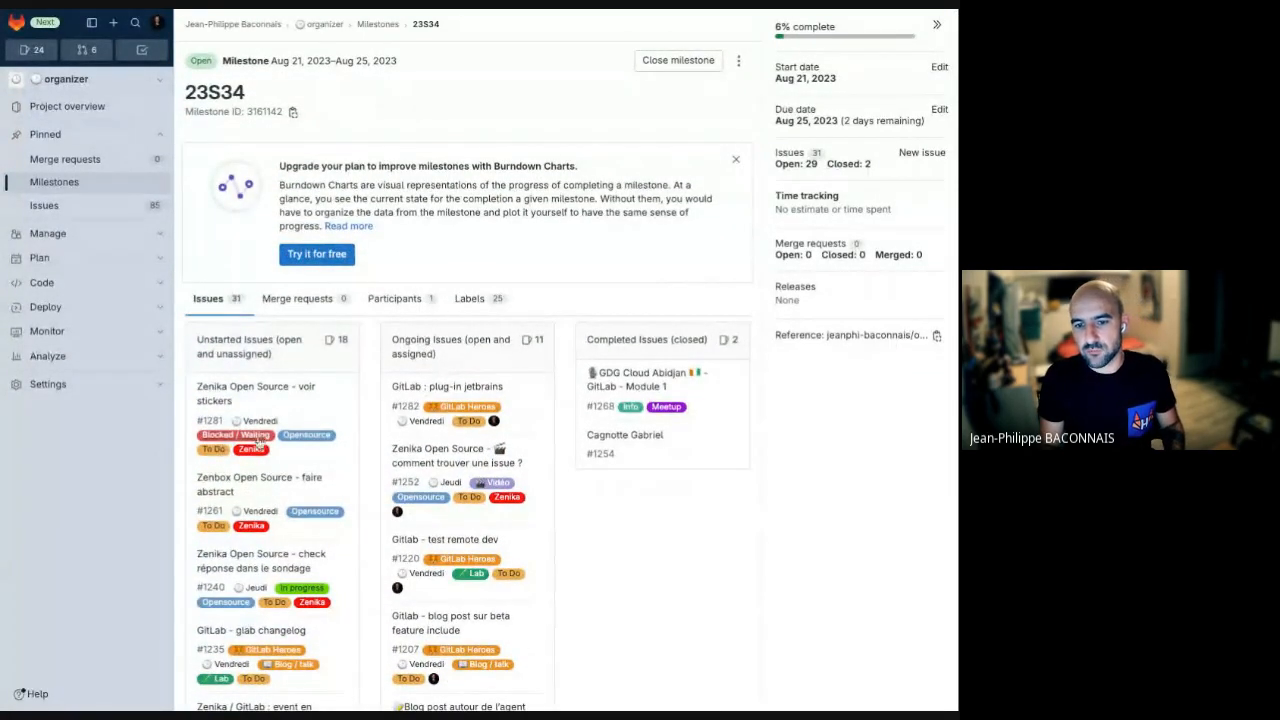
scroll(230, 455, "down", 6)
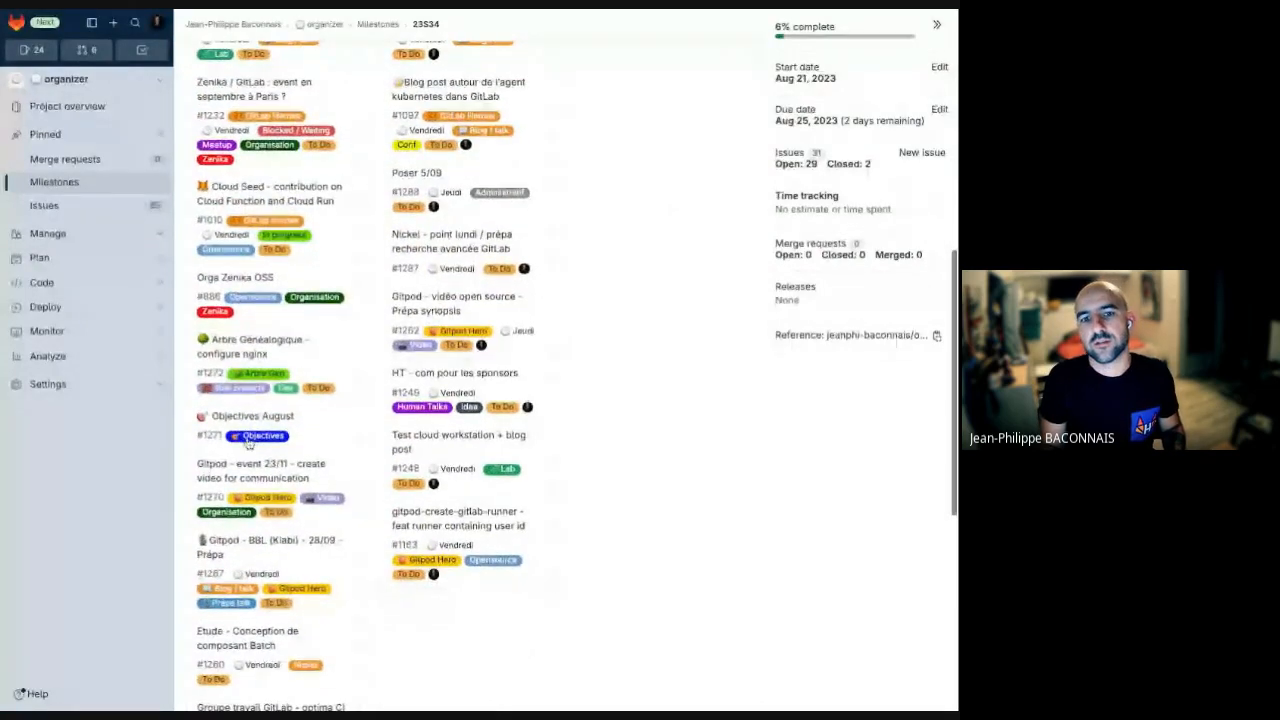
left_click(153, 263)
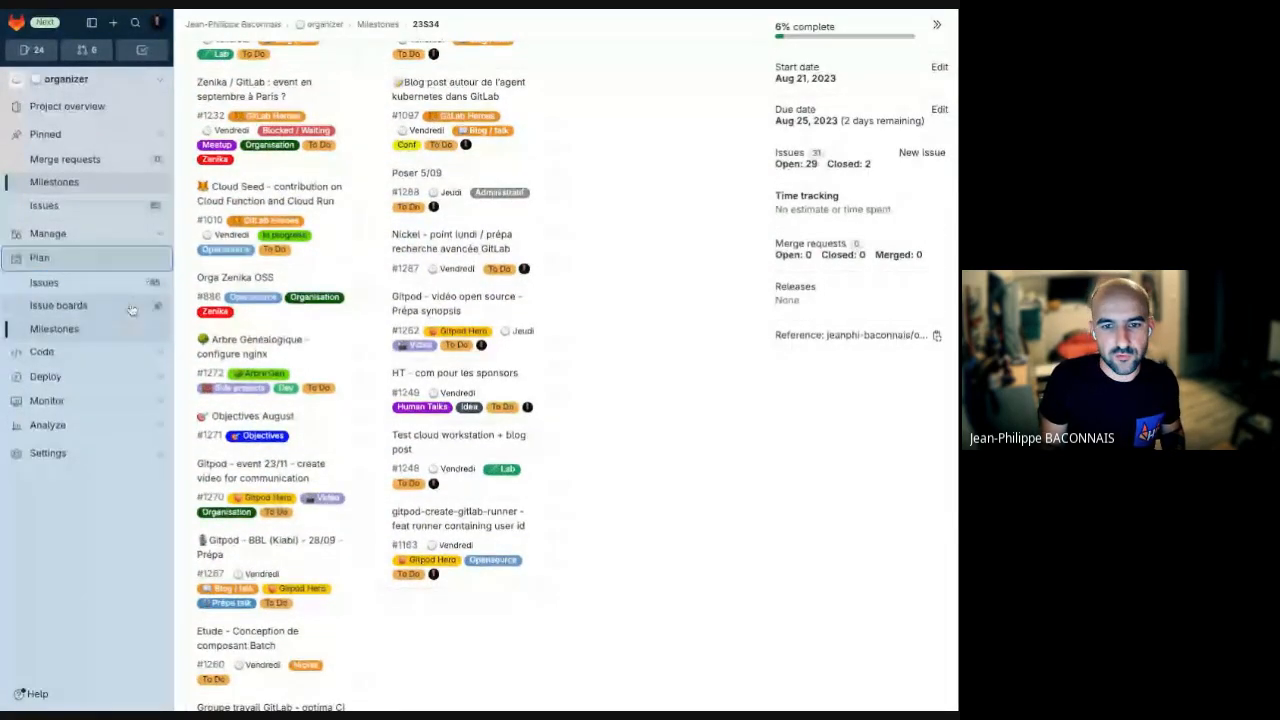
left_click(74, 336)
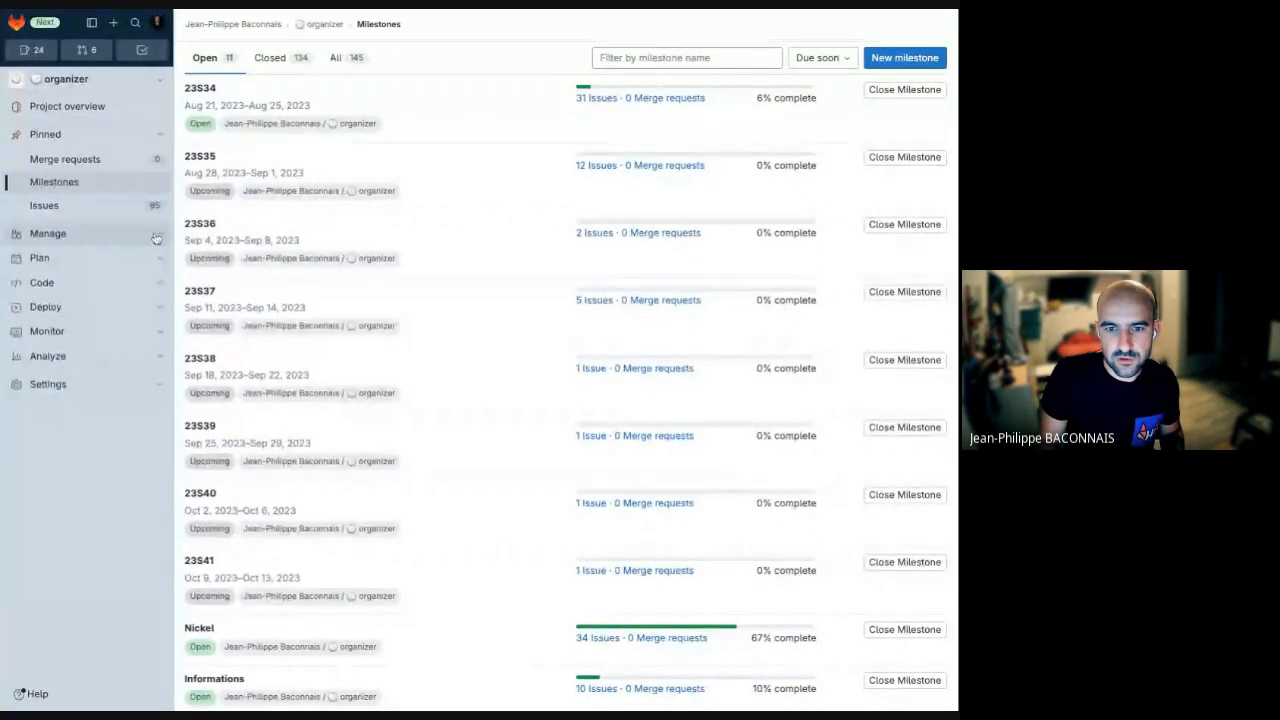
Step: Open the organizer project's Roadmap issue board and look through its label and weekday lists
left_click(118, 258)
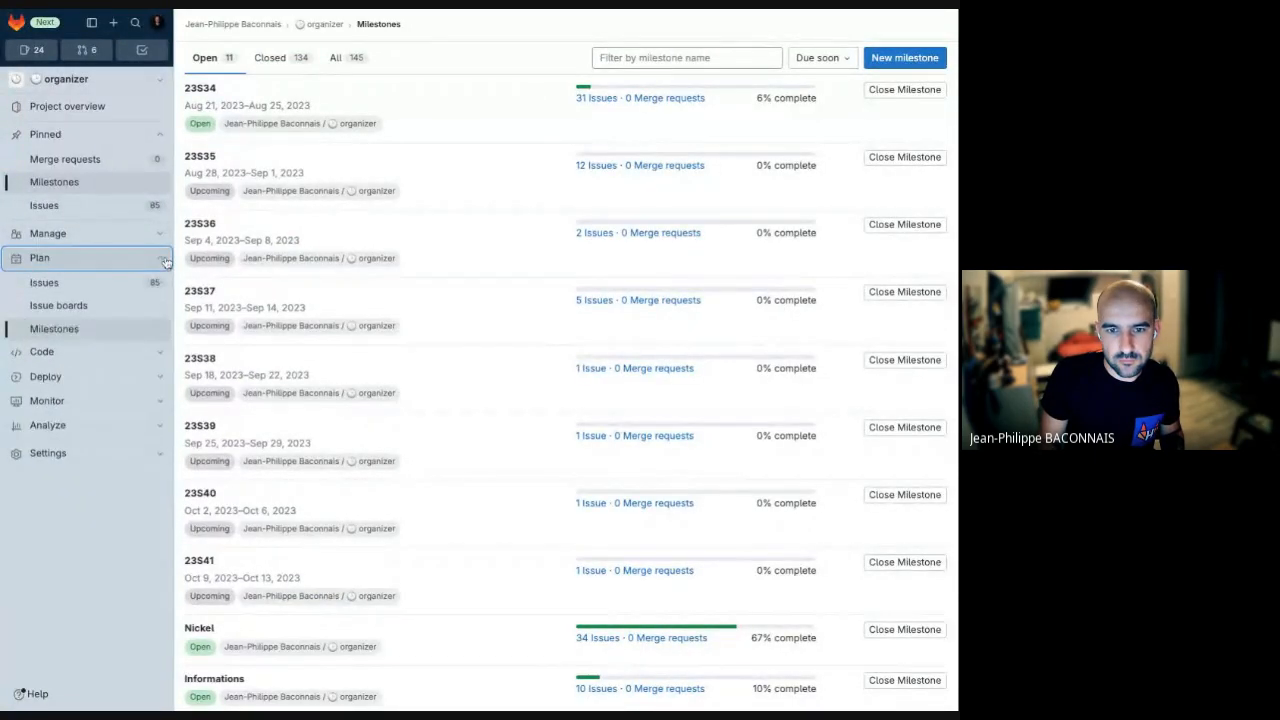
left_click(118, 308)
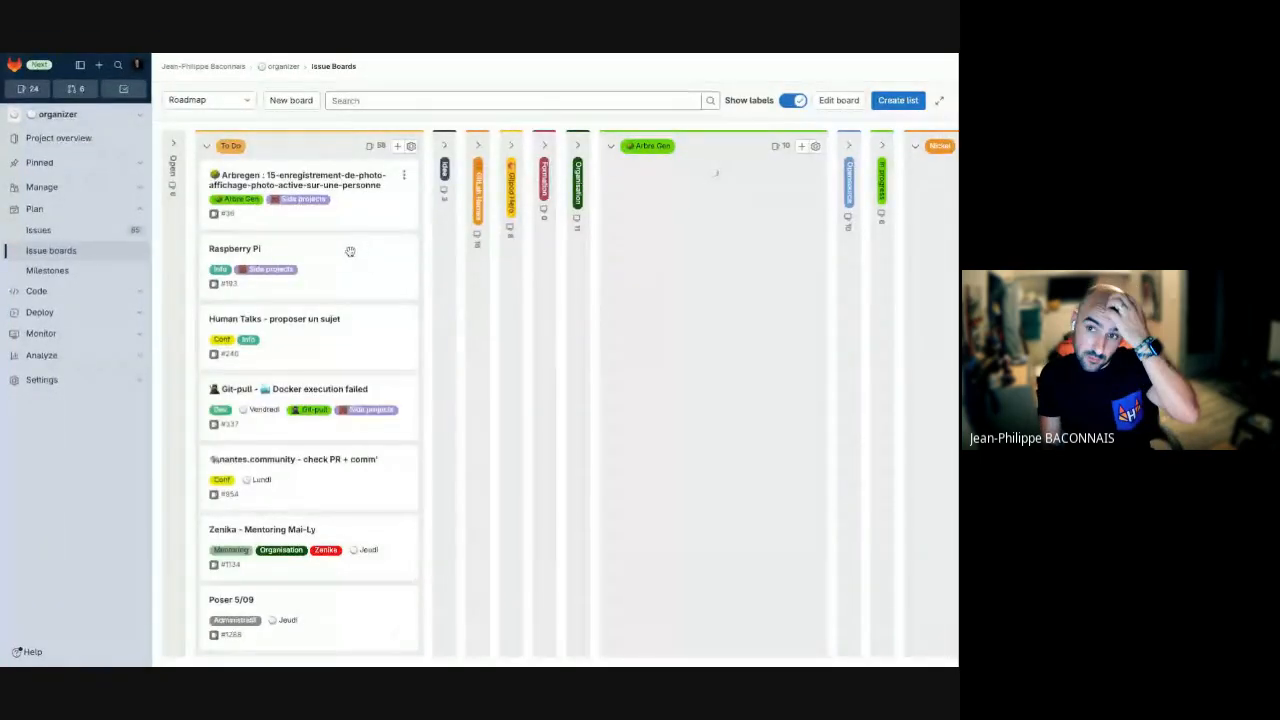
scroll(350, 251, "right", 15)
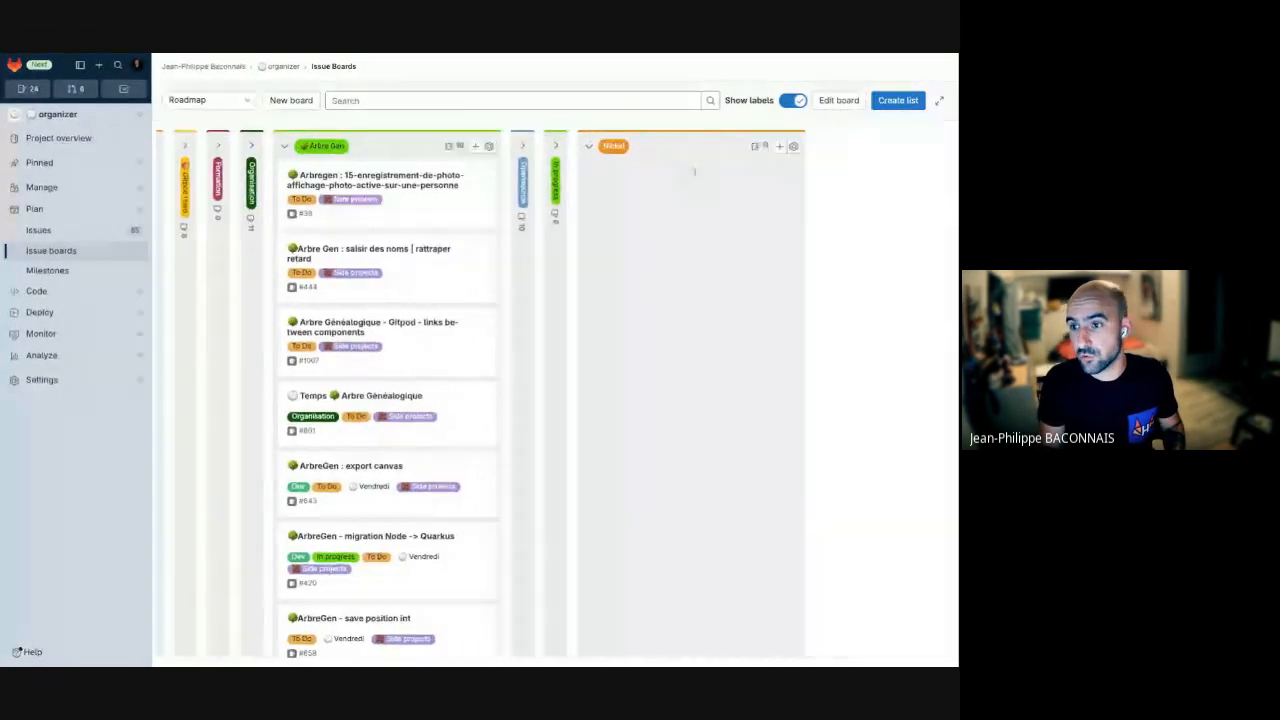
scroll(235, 174, "right", 5)
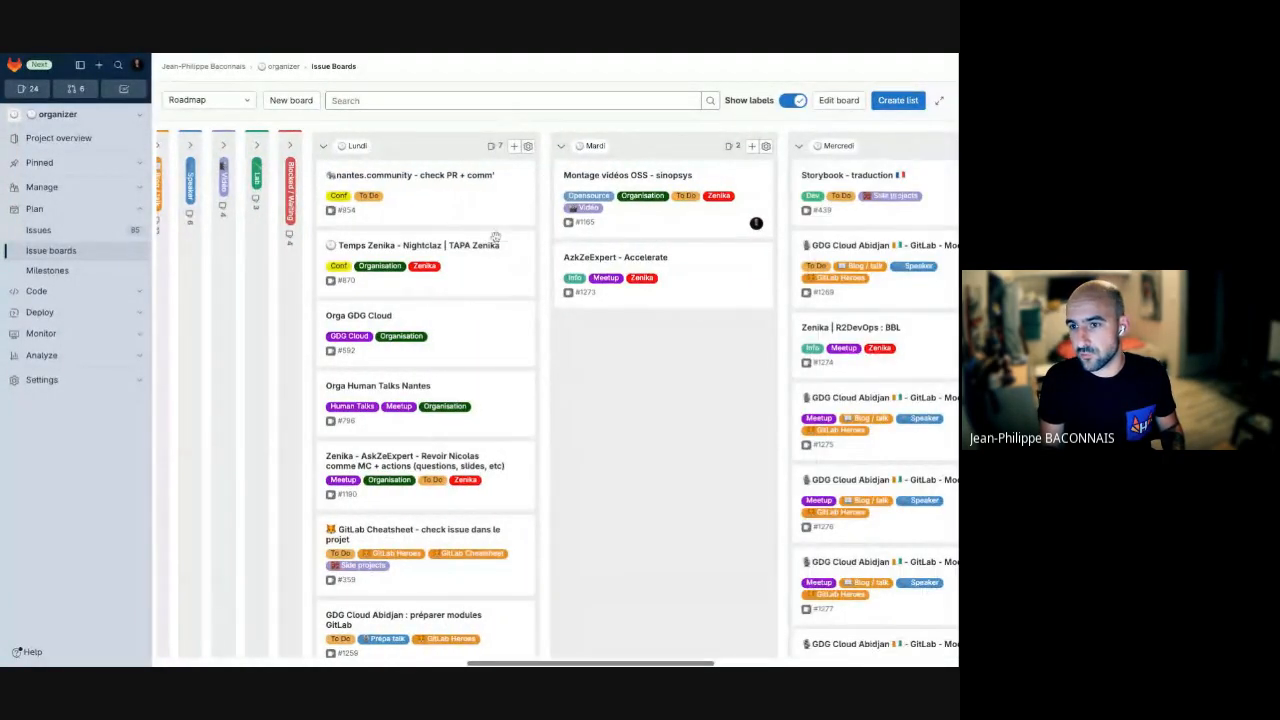
scroll(480, 263, "right", 5)
scroll(480, 263, "right", 14)
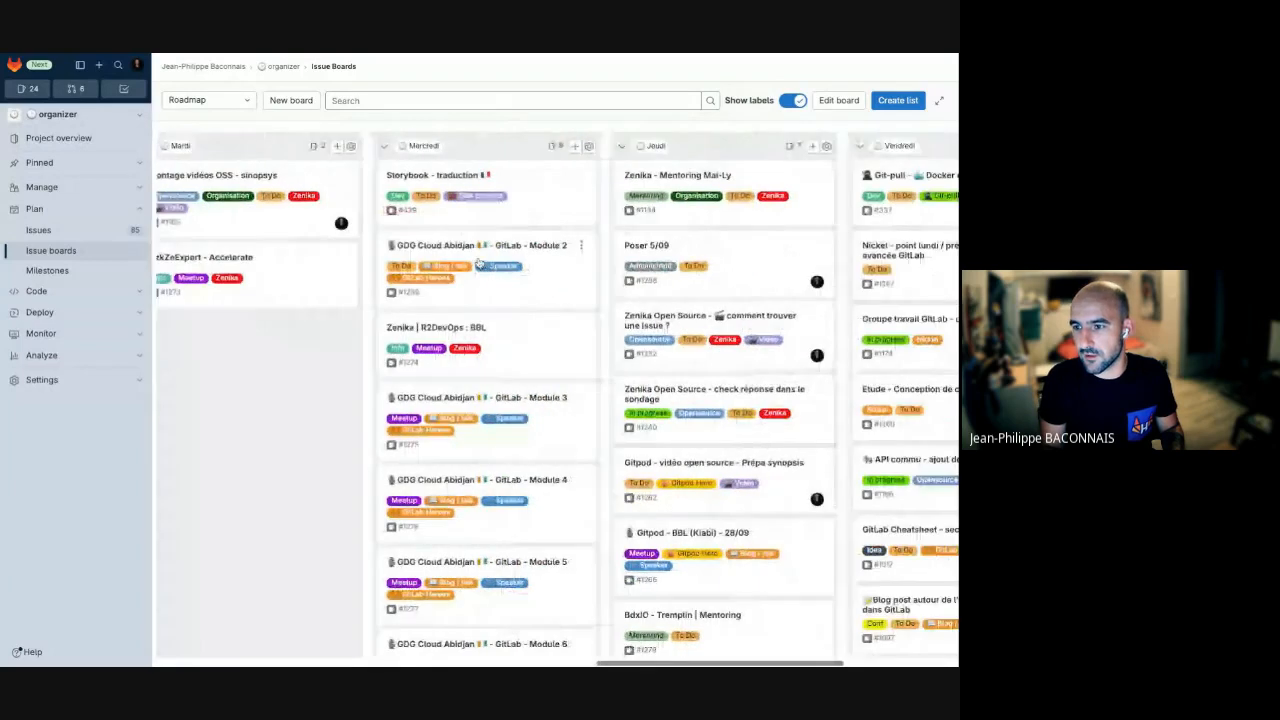
scroll(558, 378, "left", 14)
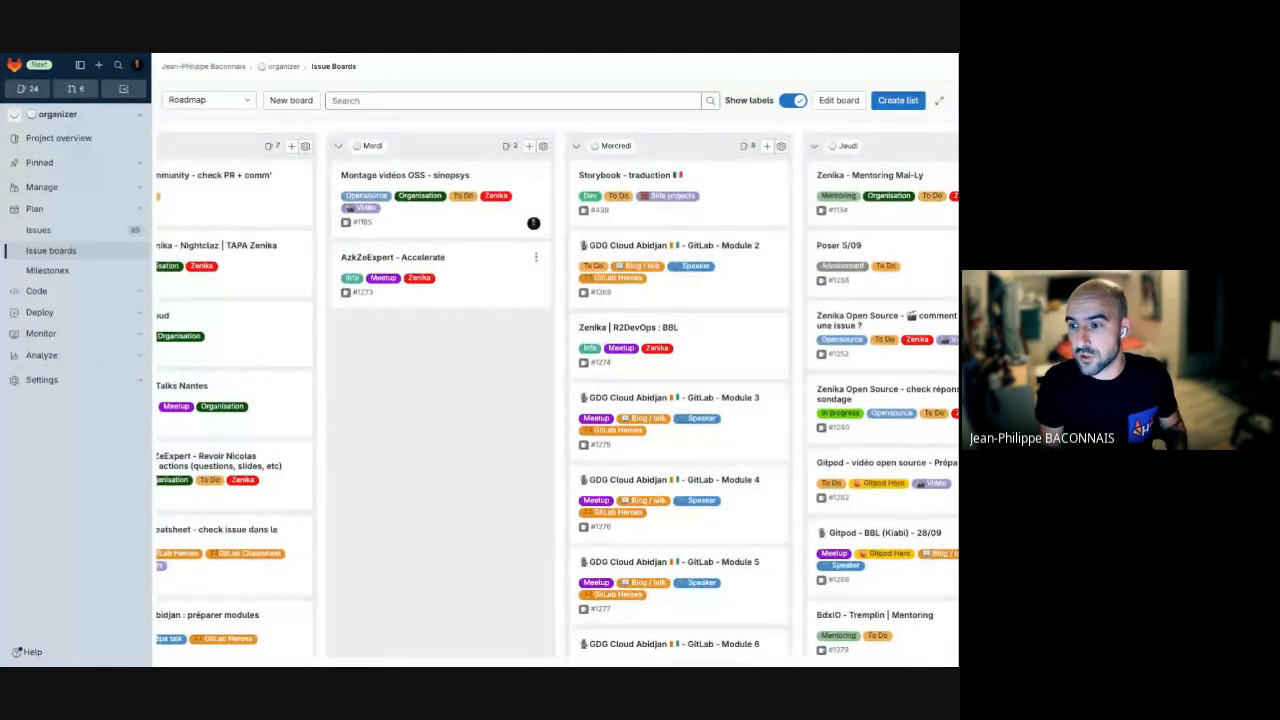
scroll(555, 395, "left", 5)
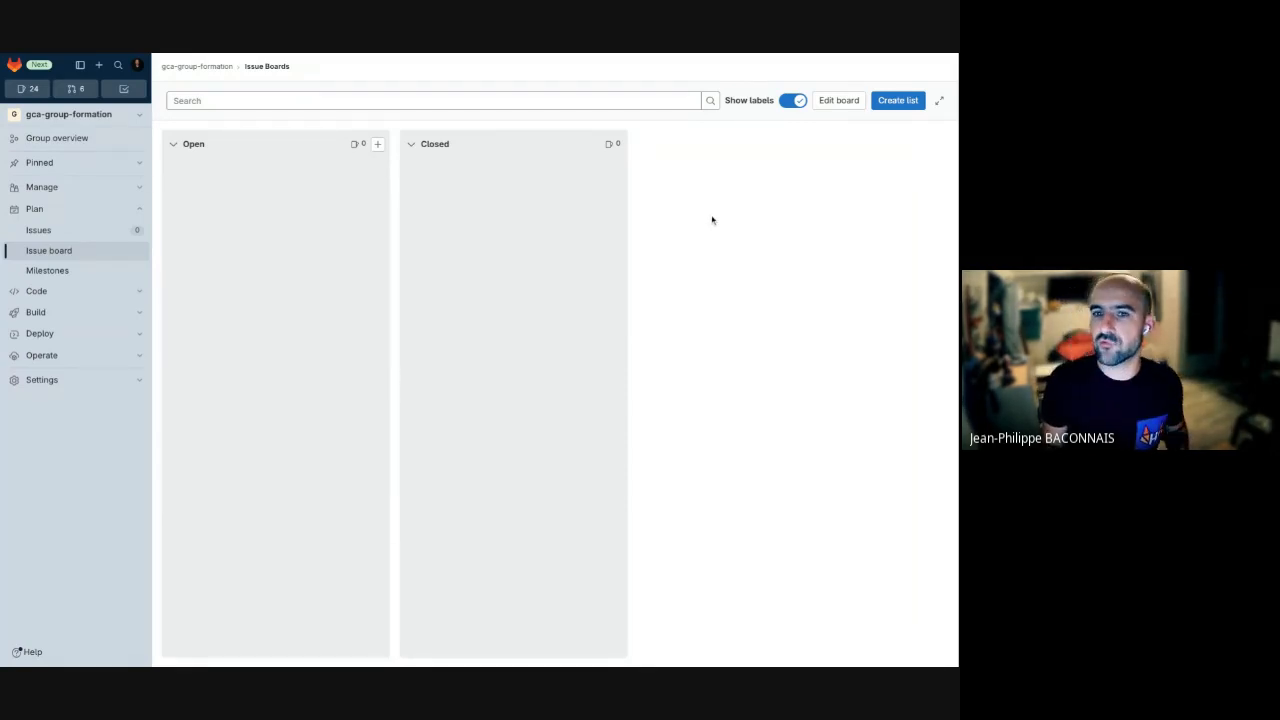
Step: Add a list scoped to the question label to the gca-group-formation issue board
left_click(903, 107)
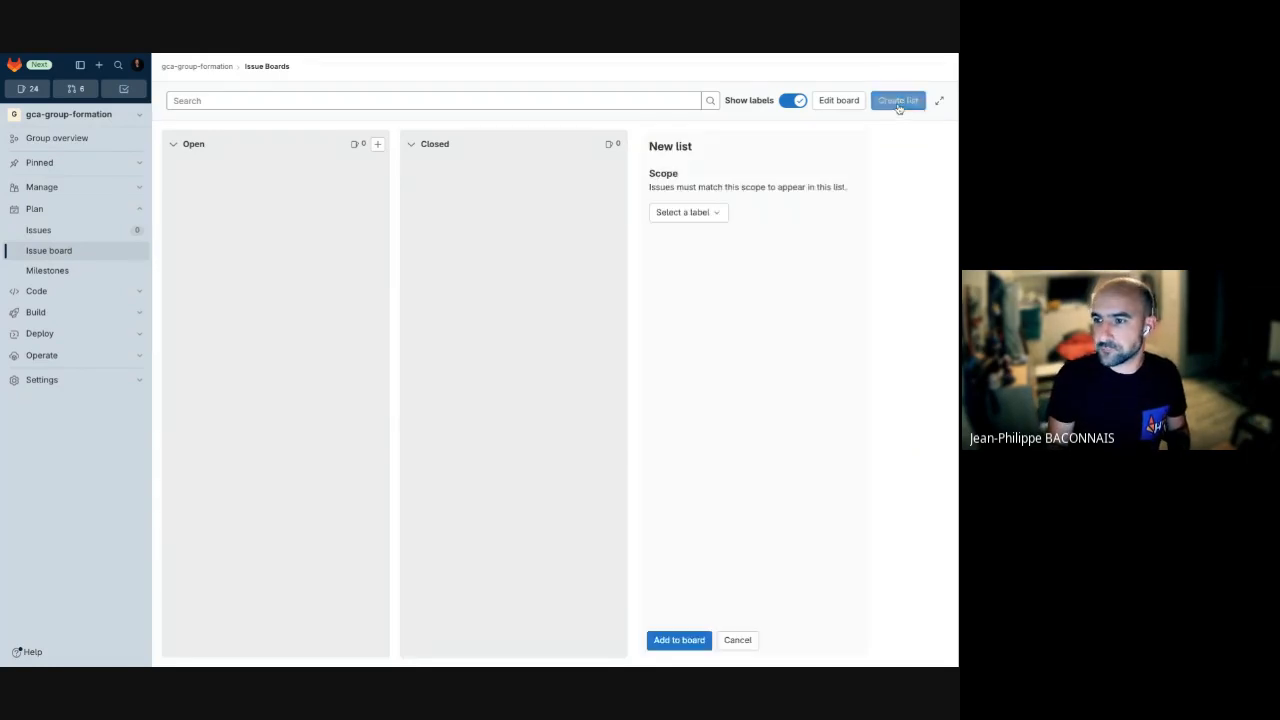
left_click(688, 212)
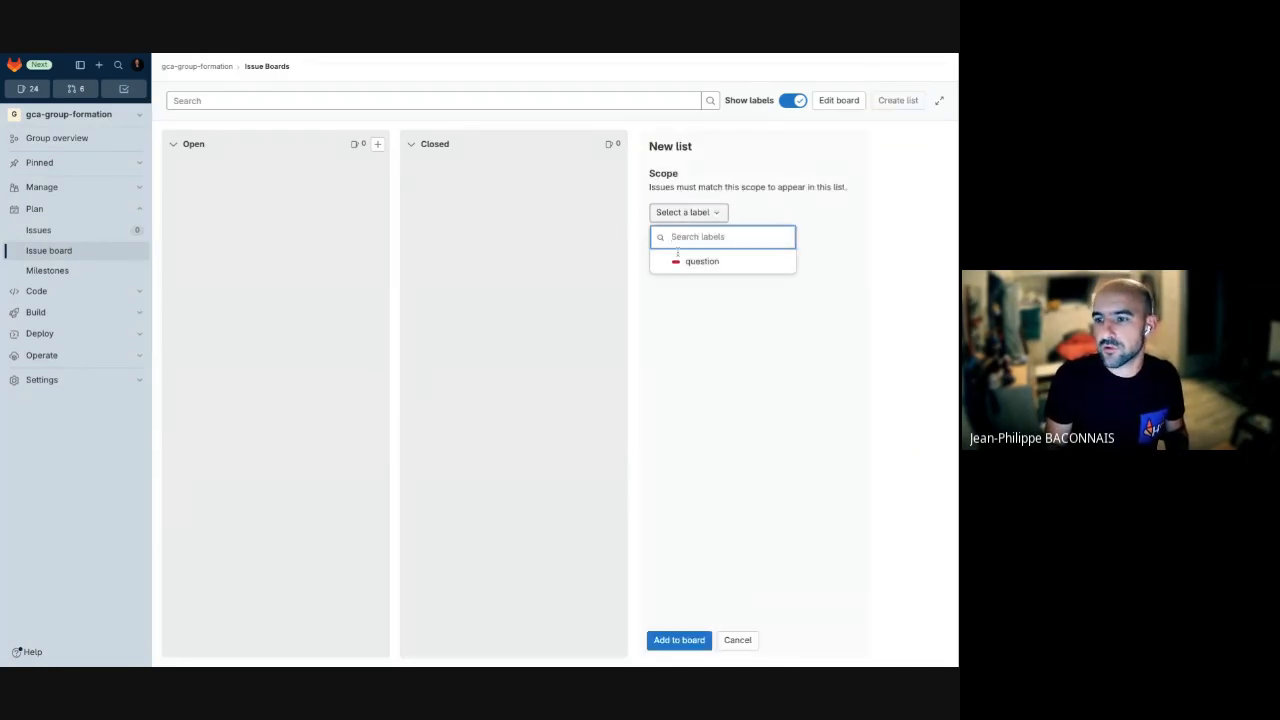
left_click(714, 263)
left_click(679, 640)
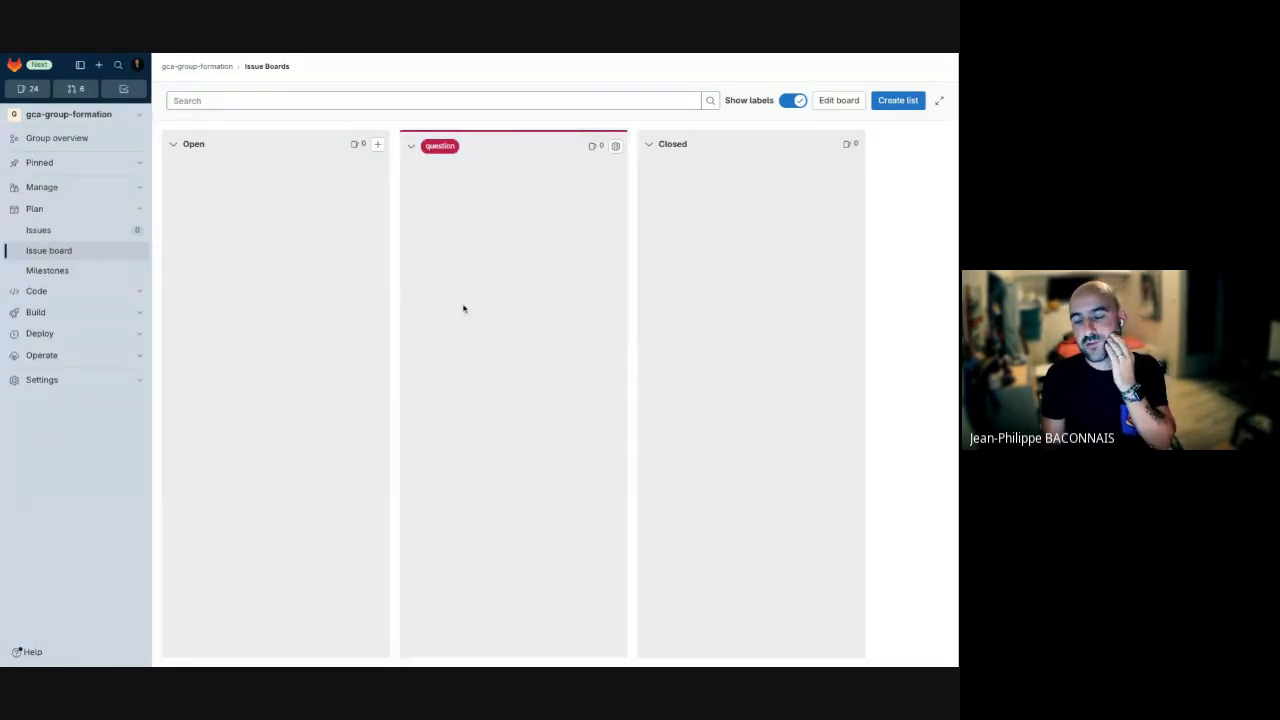
Step: Start a new milestone in the gca-group-formation group titled "Sprint 1 de la formation GitLab"
left_click(60, 271)
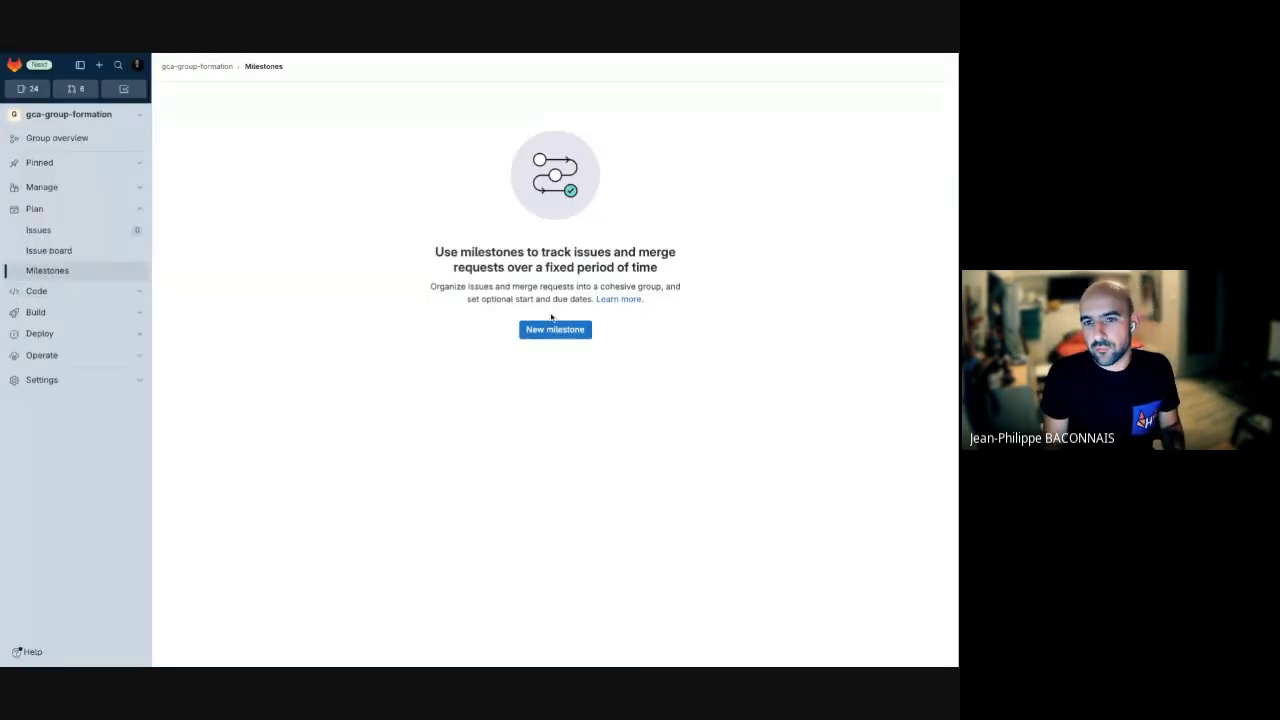
left_click(542, 330)
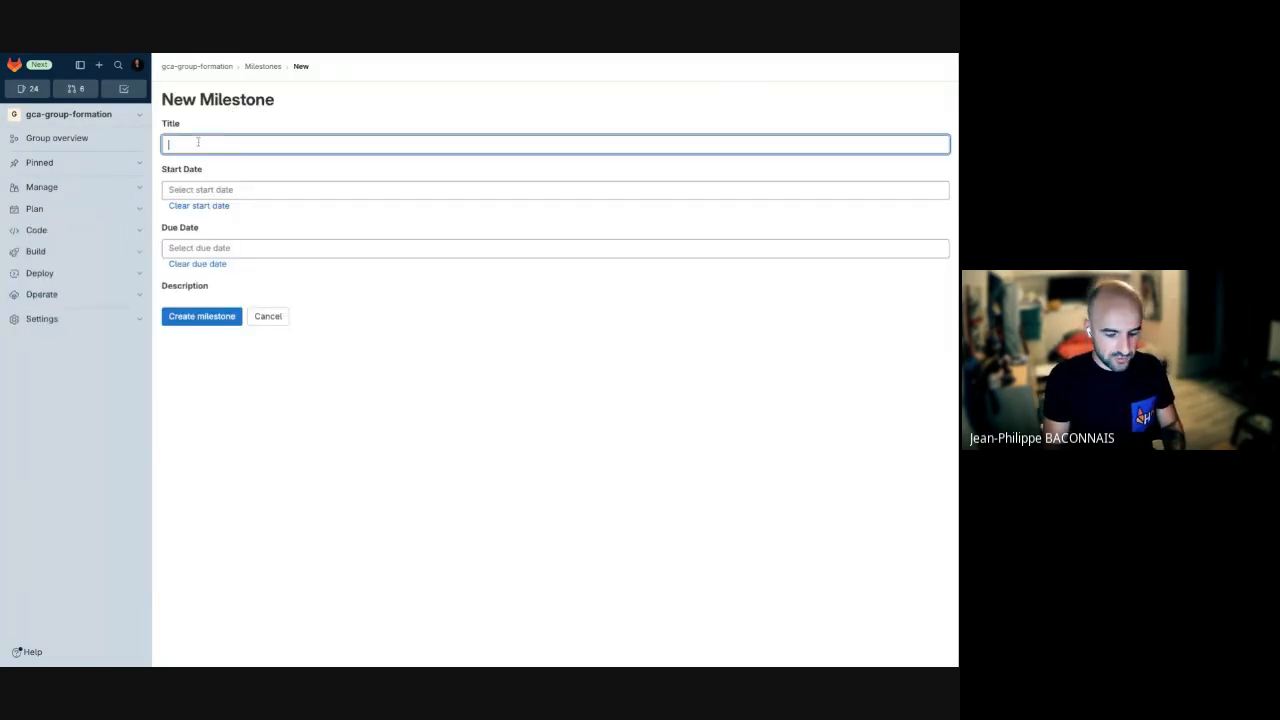
type("Sprint 1")
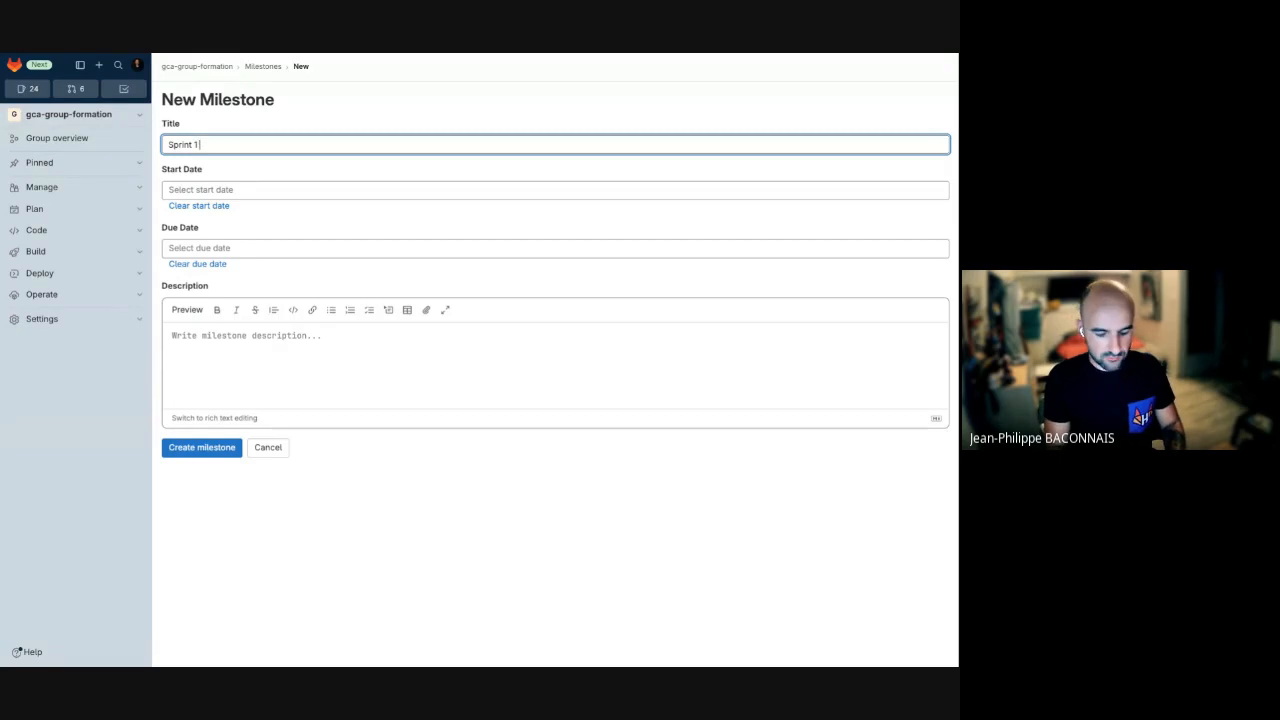
type(" de la foramtion")
key("ctrl+shift+Left")
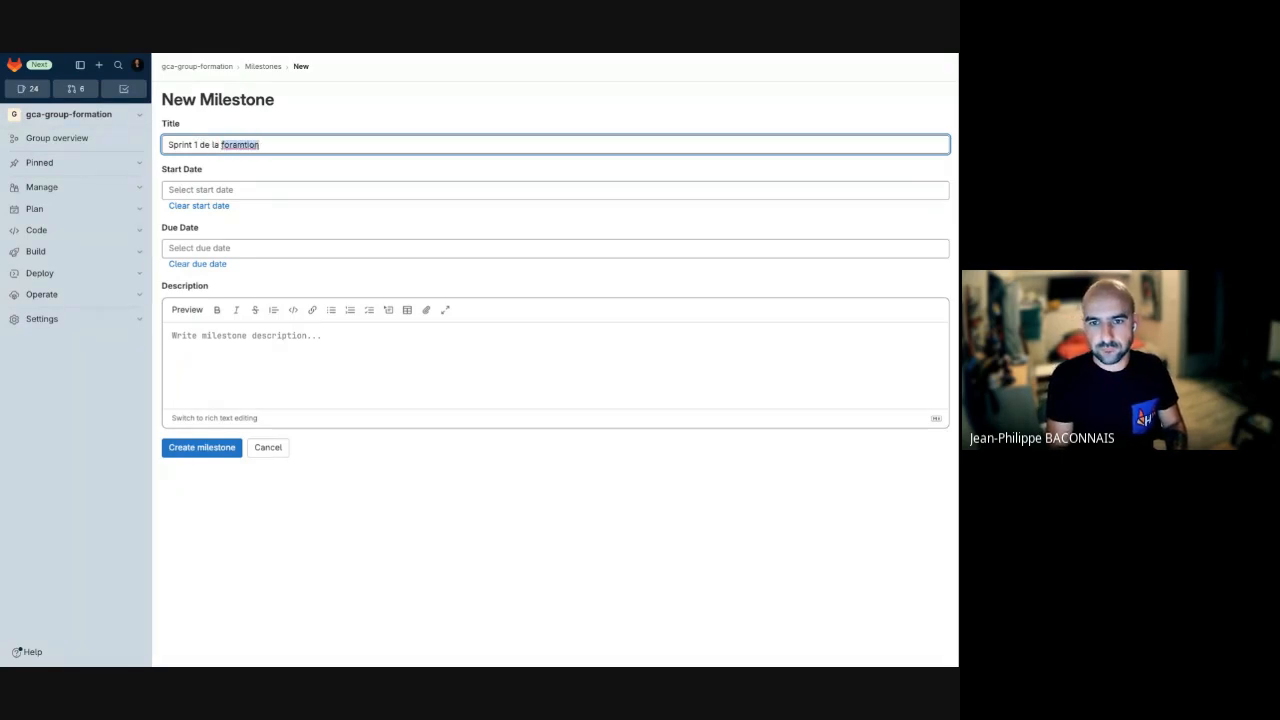
type("formation GitLab")
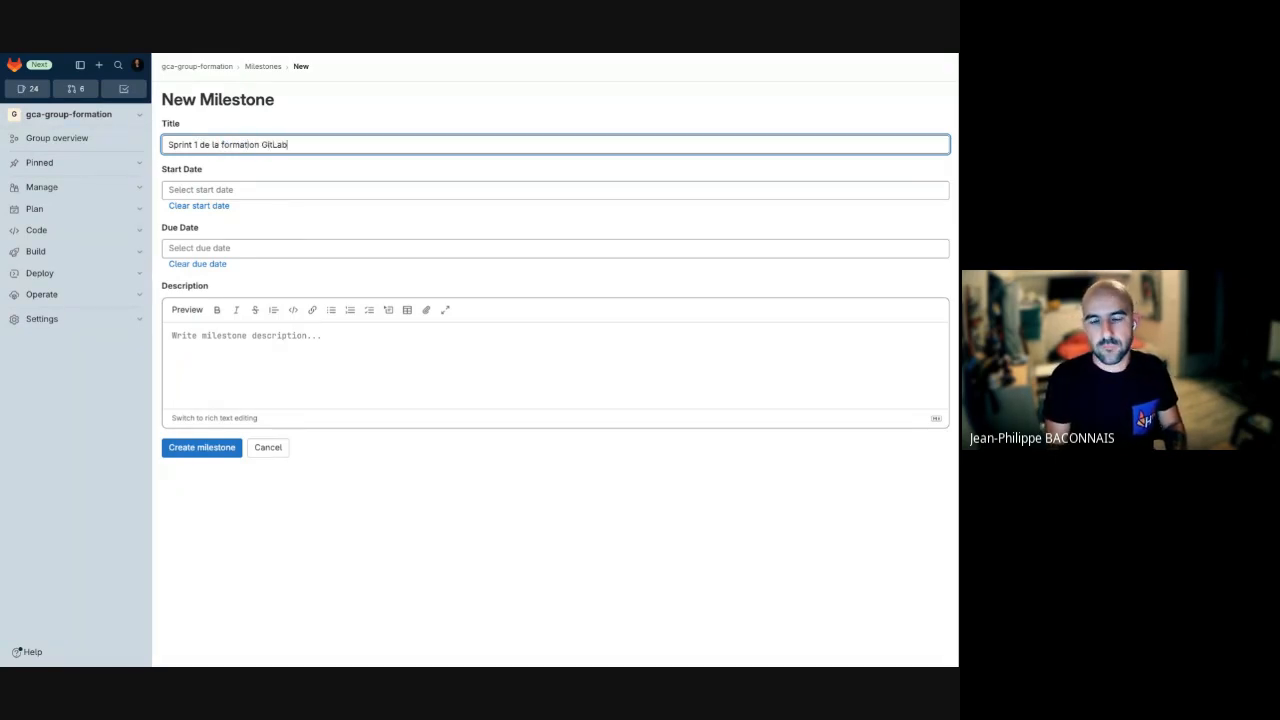
Step: Set the milestone's start date to 2023-08-23 and due date to 2023-09-05, and create it
left_click(190, 188)
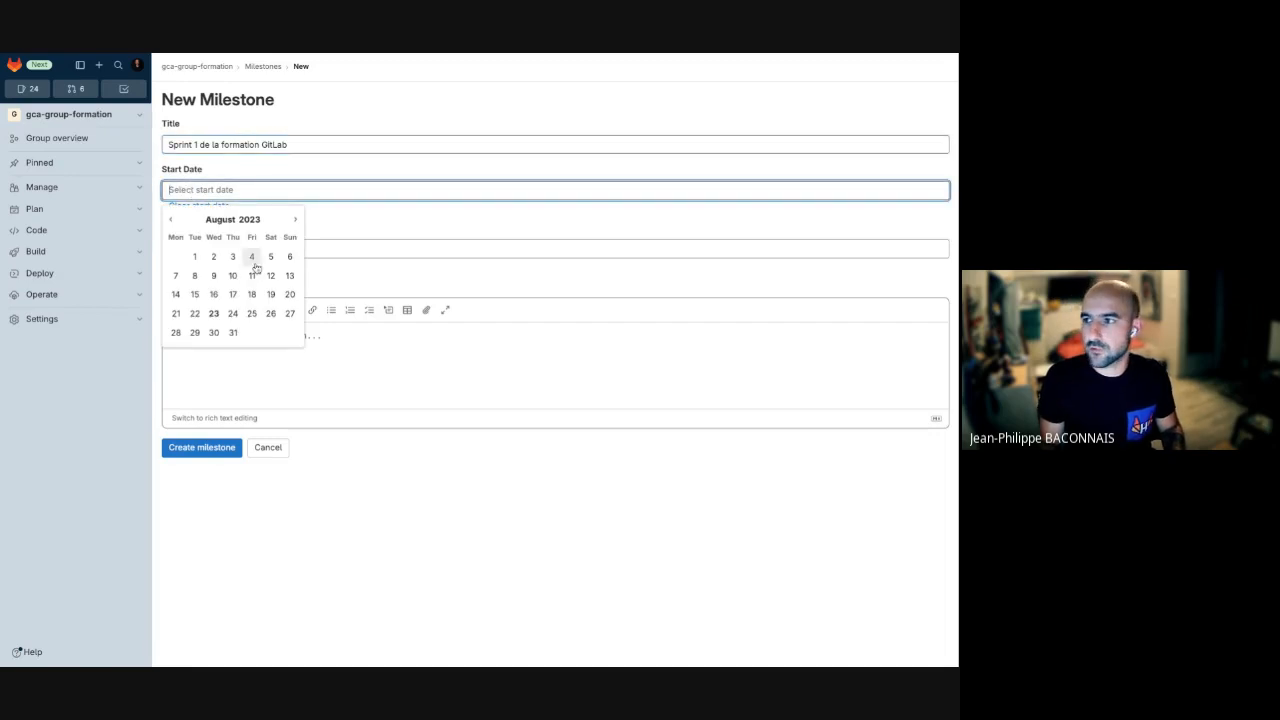
left_click(214, 313)
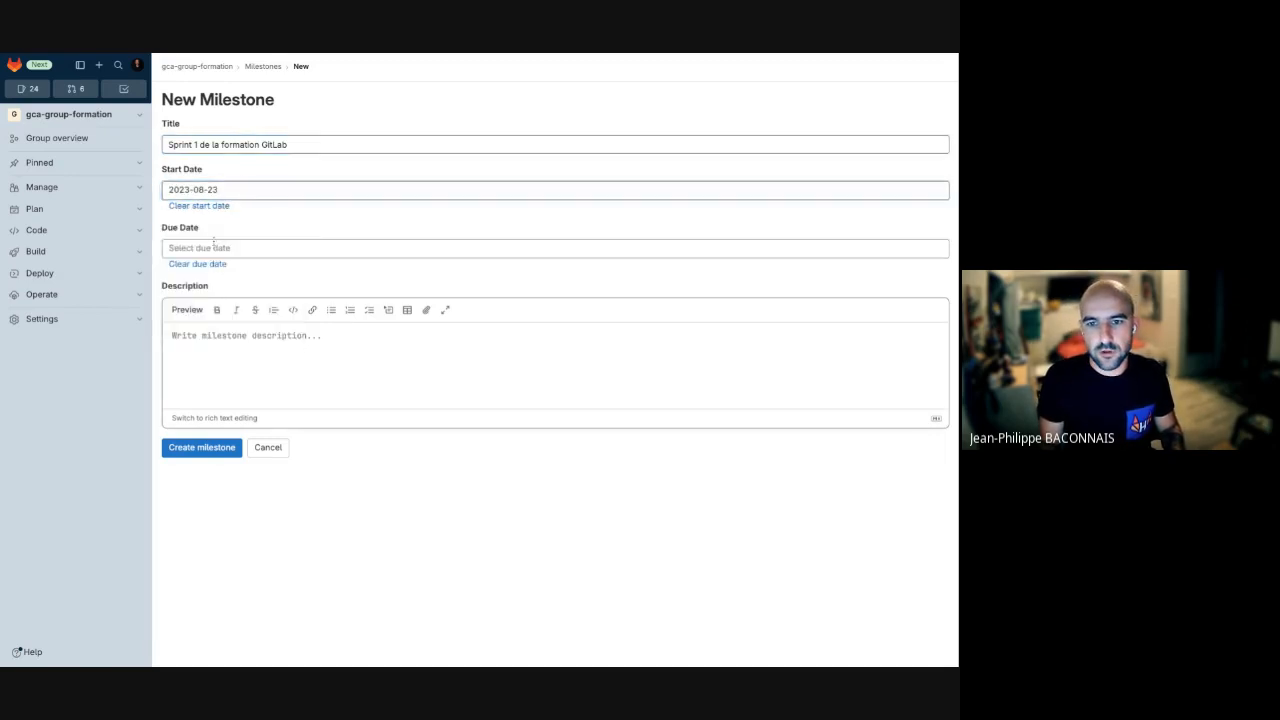
left_click(205, 247)
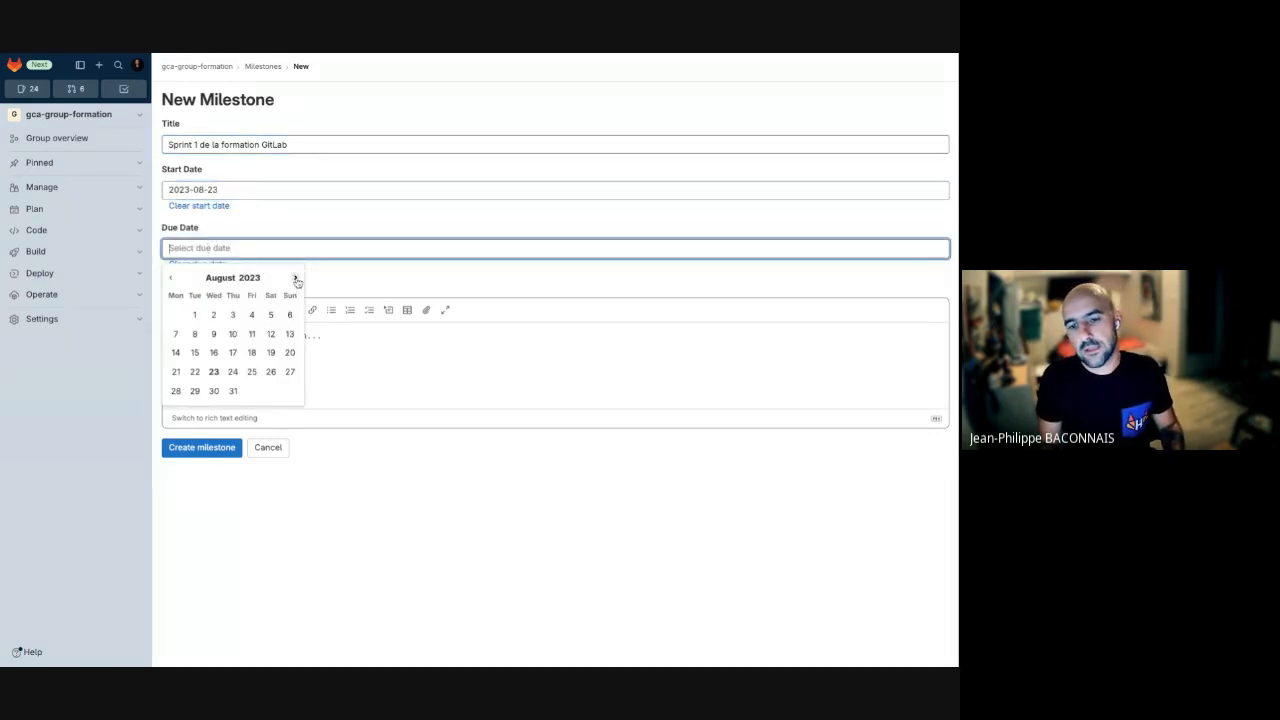
left_click(296, 279)
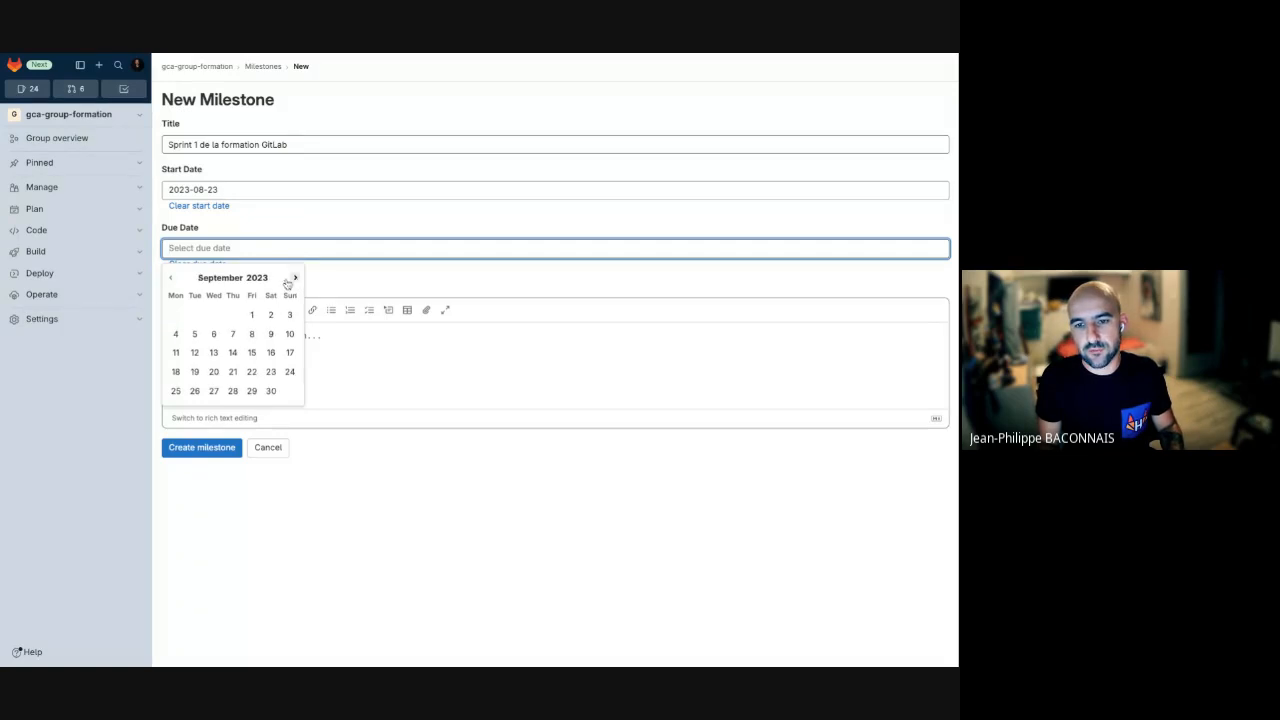
left_click(199, 337)
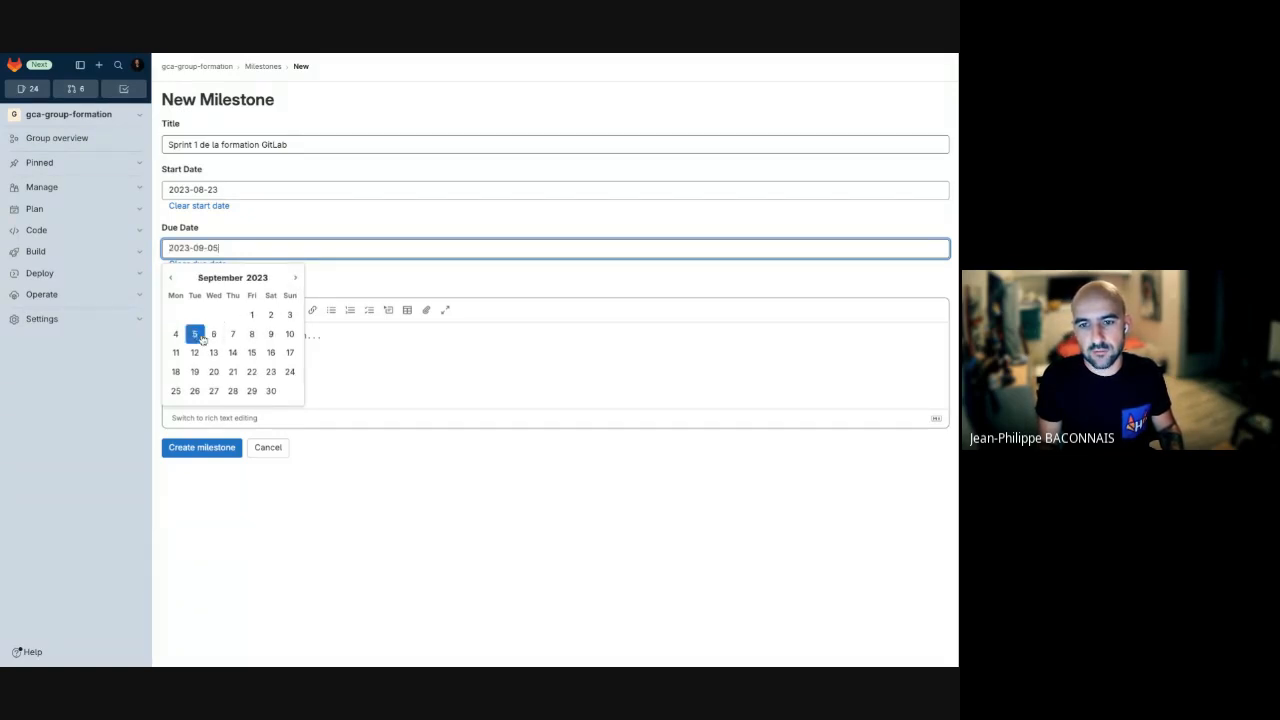
left_click(197, 447)
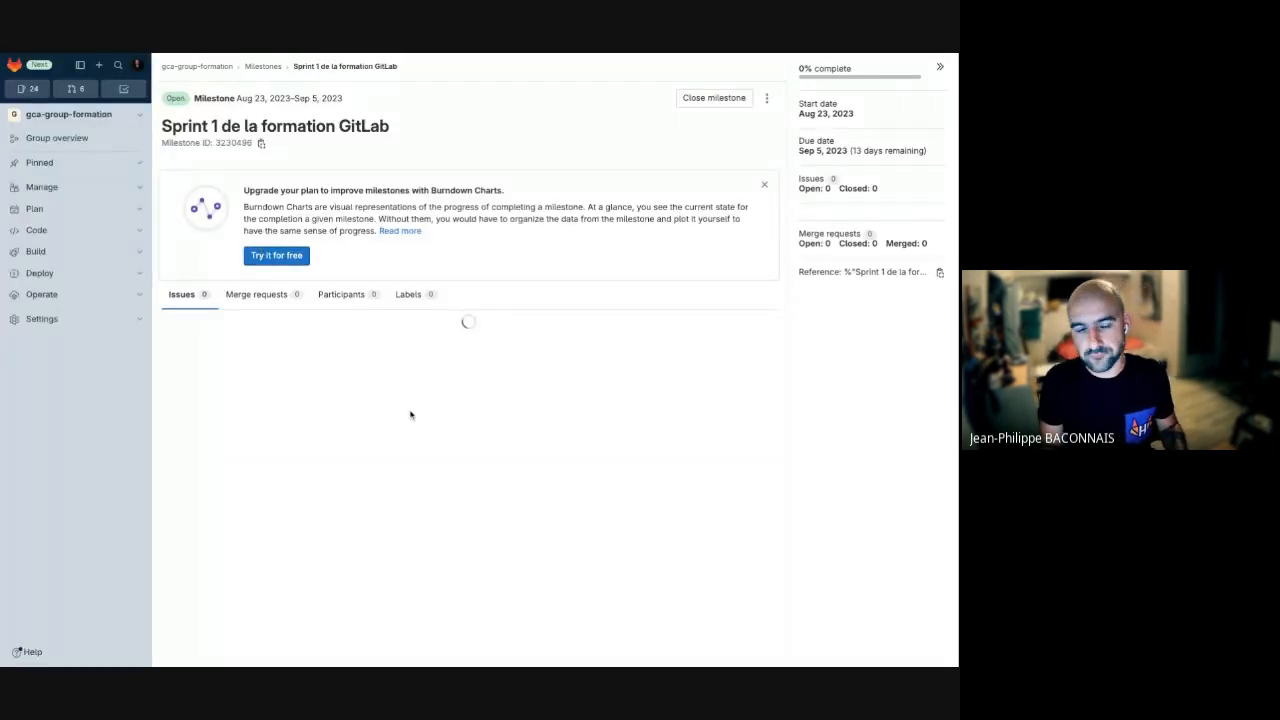
left_click(145, 231)
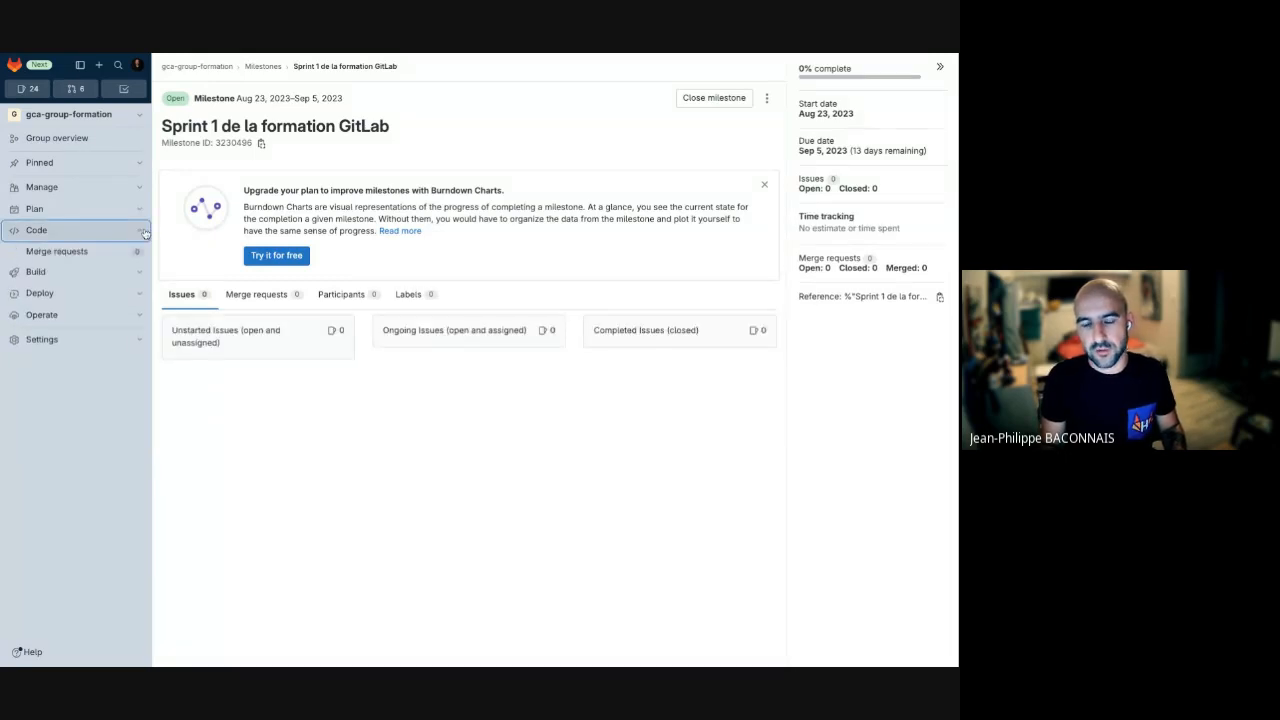
left_click(143, 231)
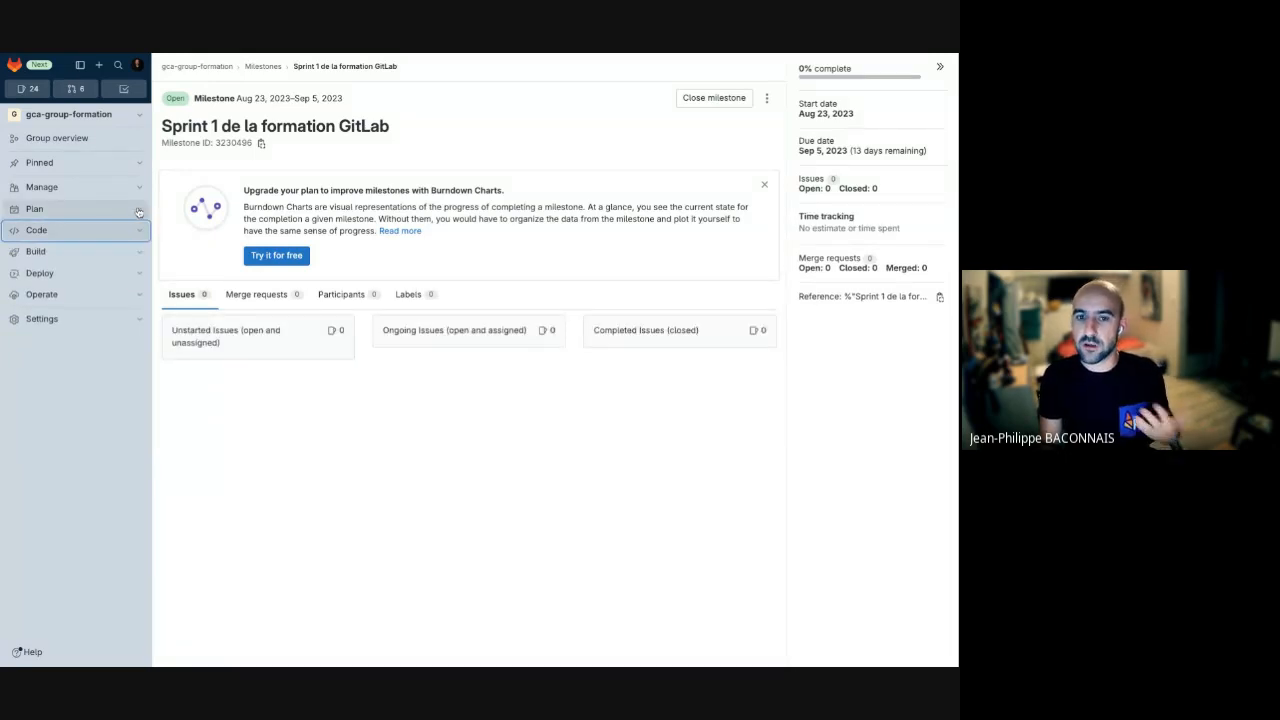
left_click(140, 210)
left_click(140, 210)
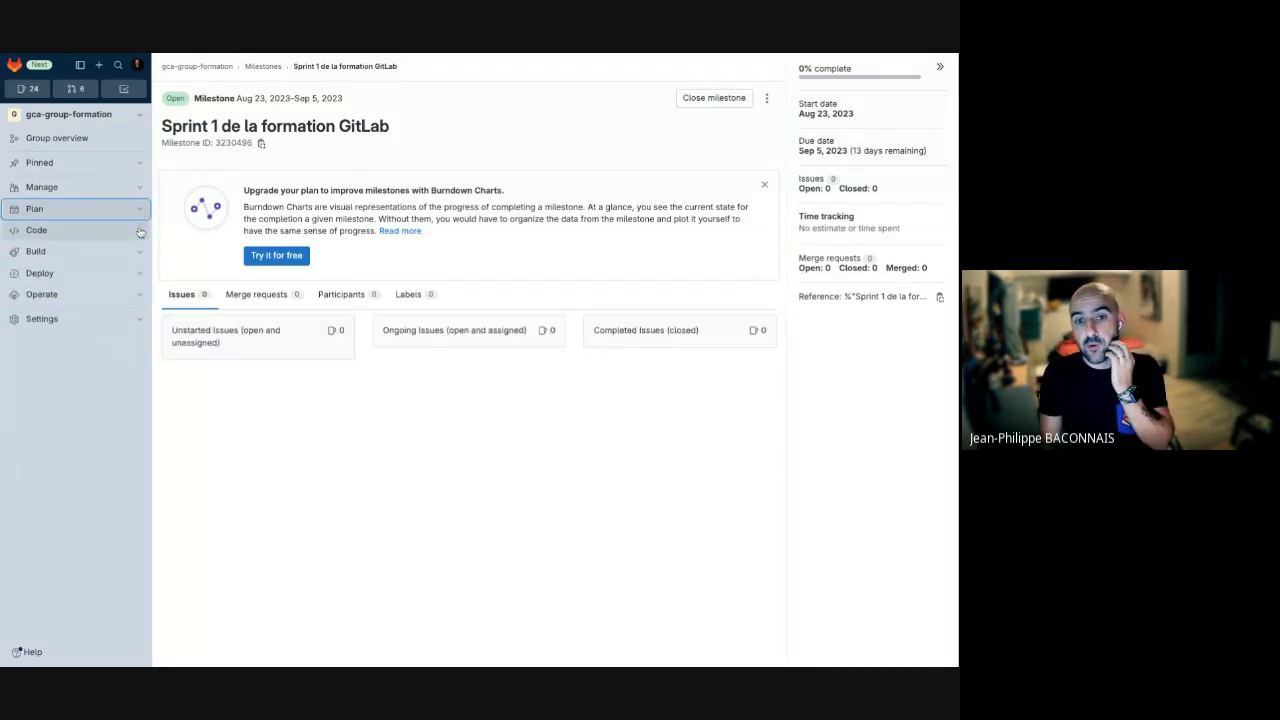
left_click(140, 231)
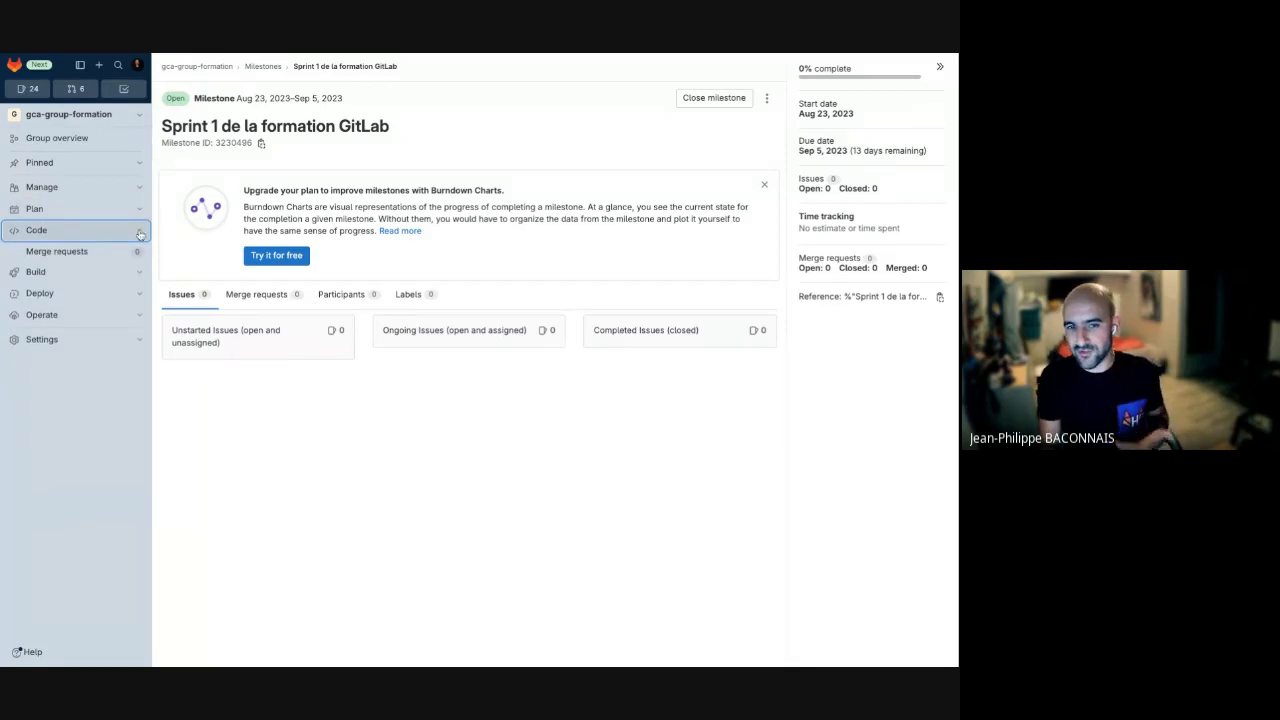
left_click(140, 231)
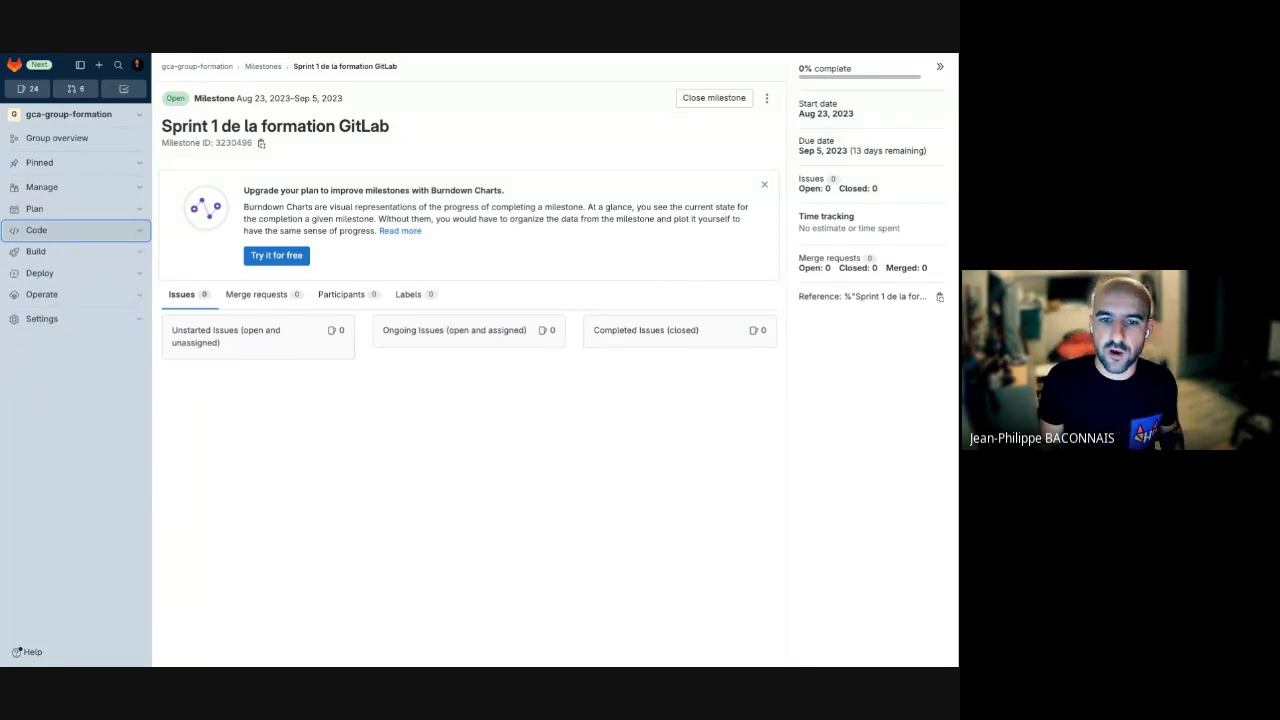
left_click(136, 320)
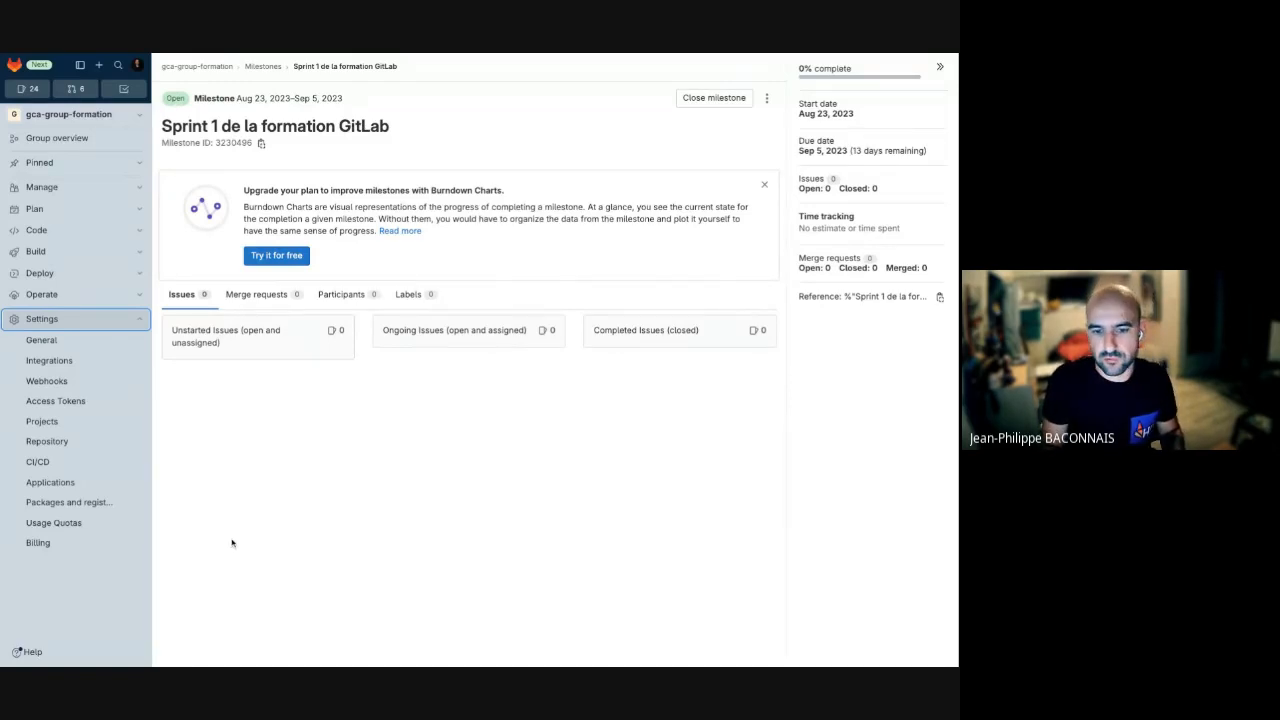
Step: Create a blank public project named my-first-project in the gca-group-formation group, with its repository initialized with a README
left_click(99, 66)
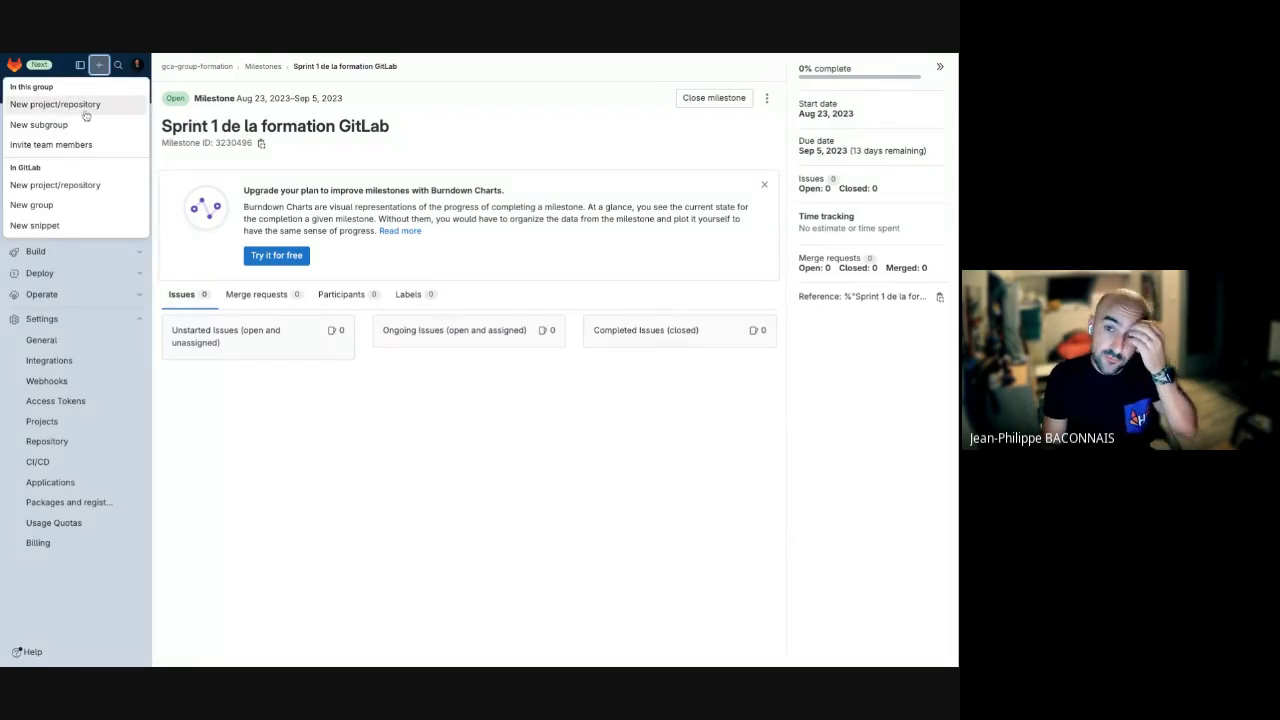
left_click(86, 109)
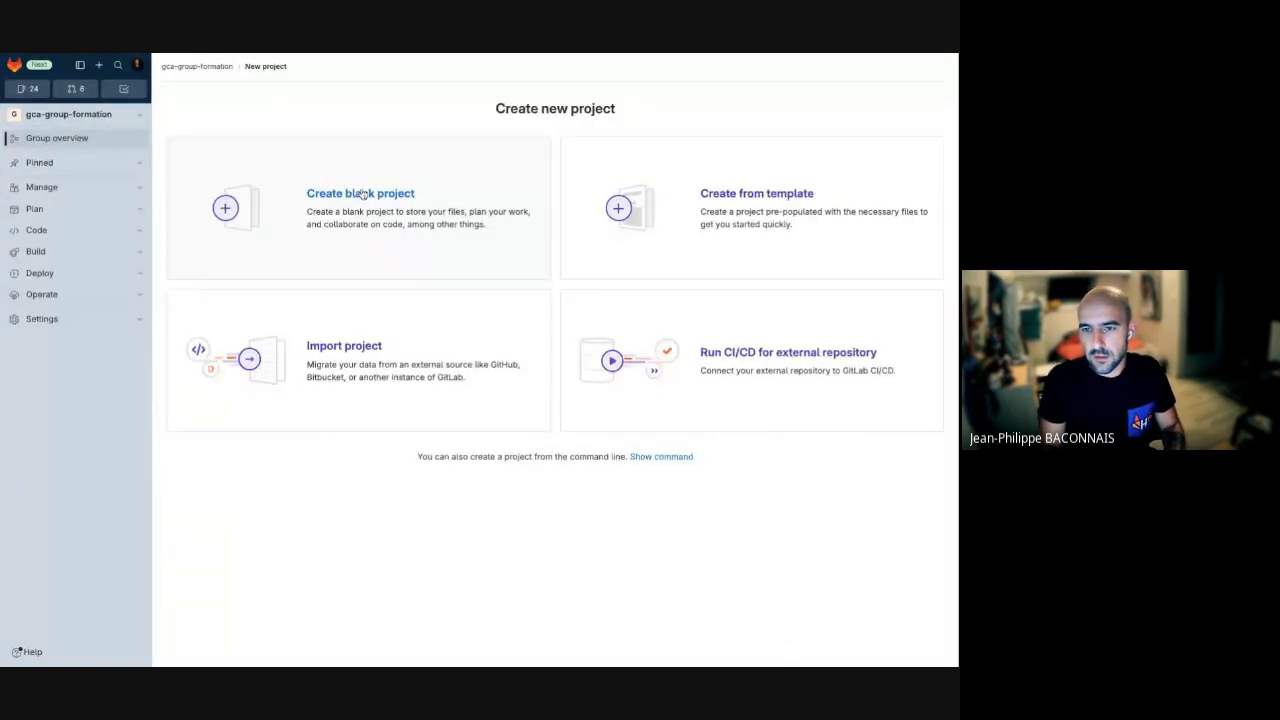
left_click(352, 199)
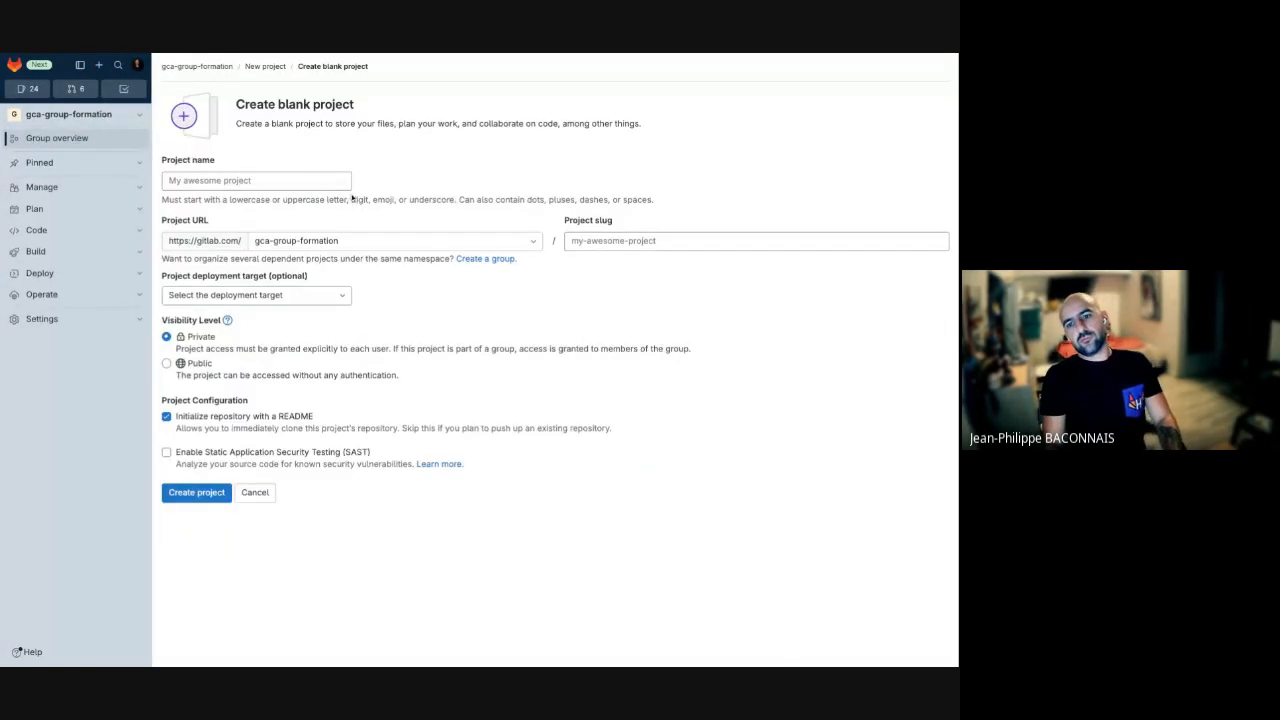
type("my-first")
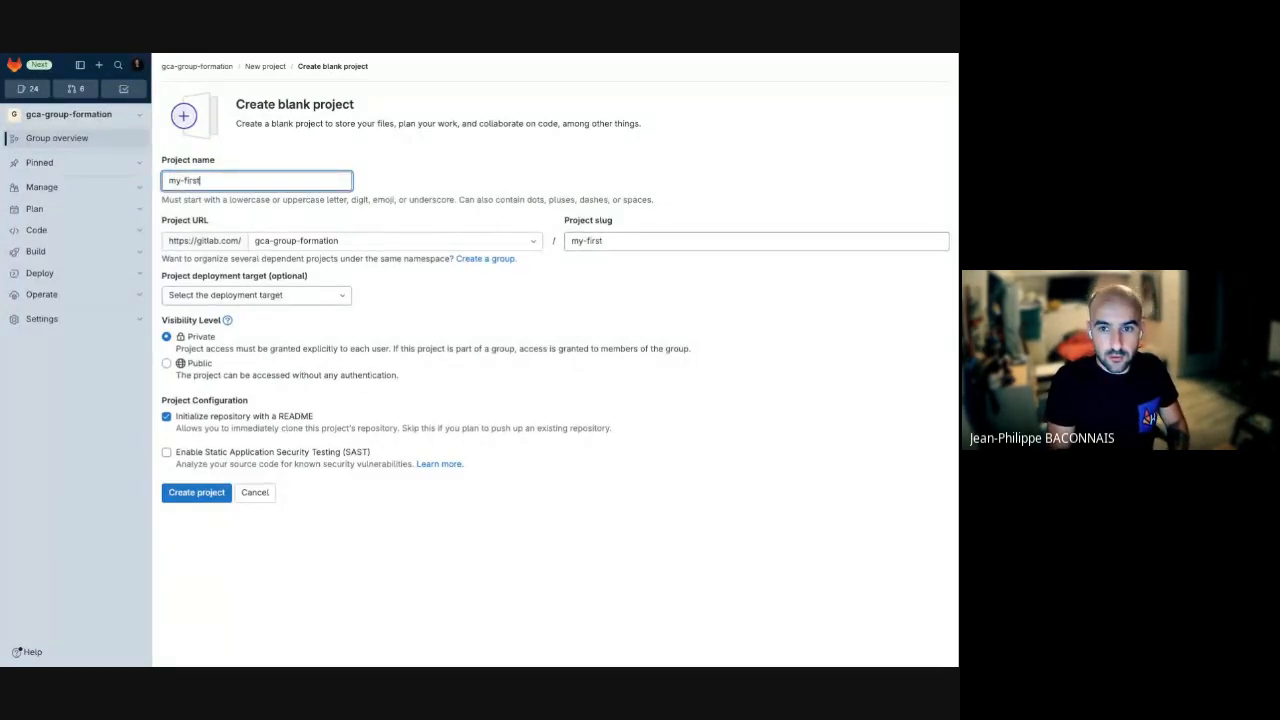
type("-project")
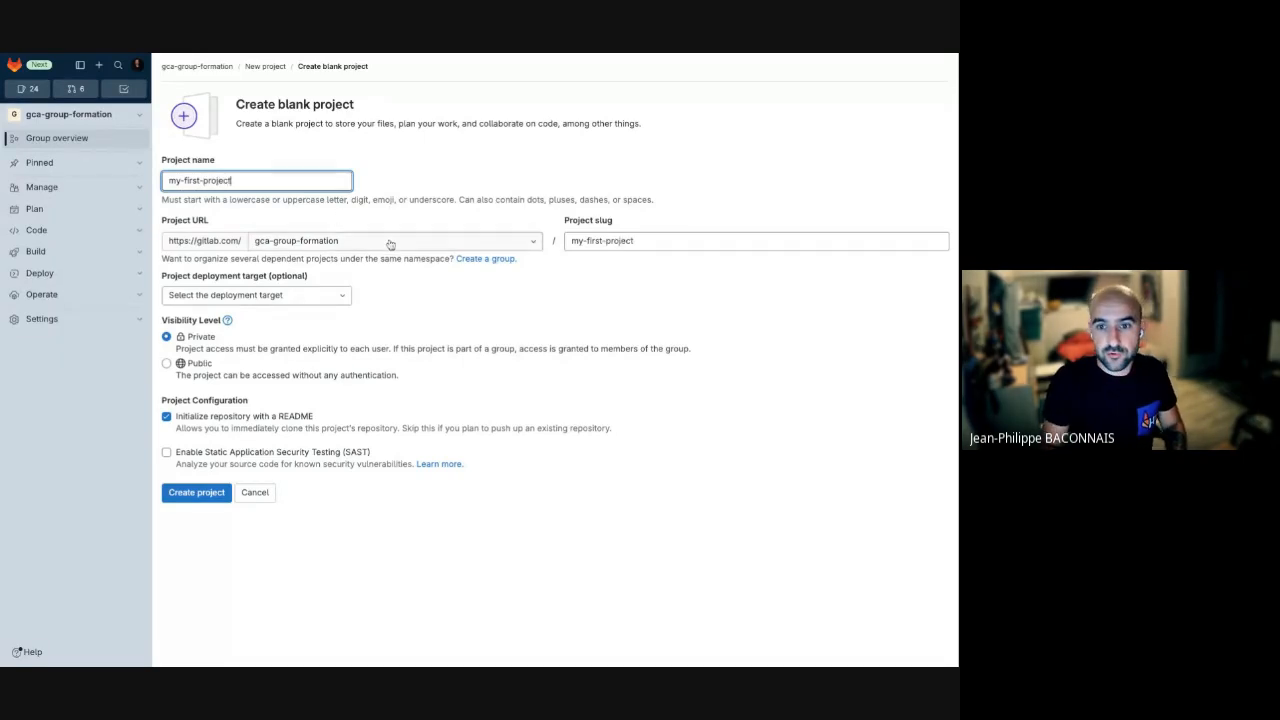
left_click(634, 241)
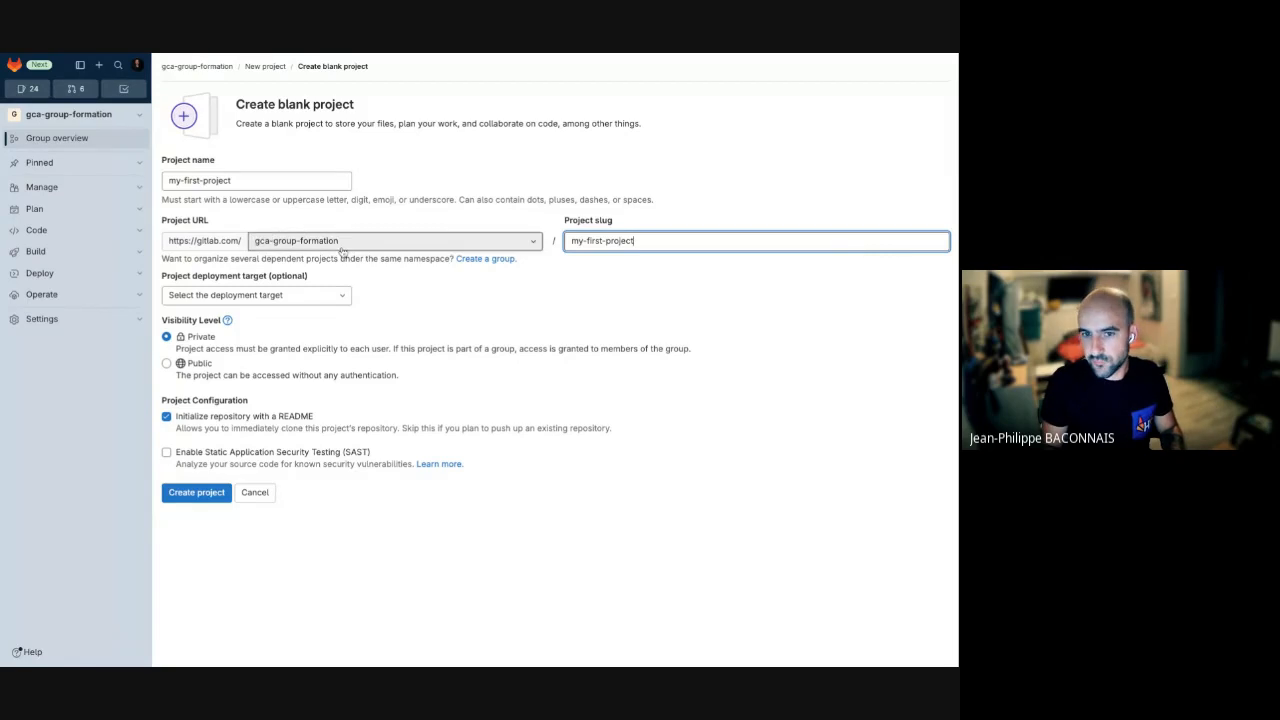
left_click(199, 364)
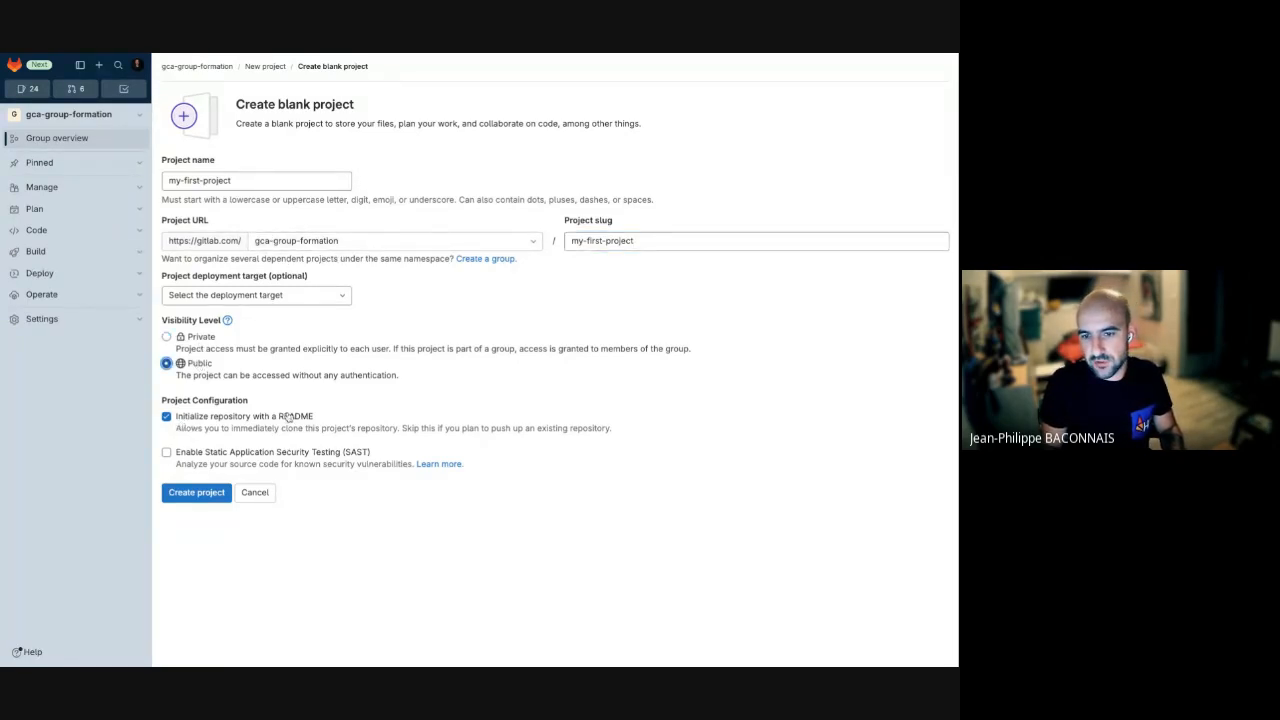
left_click(206, 497)
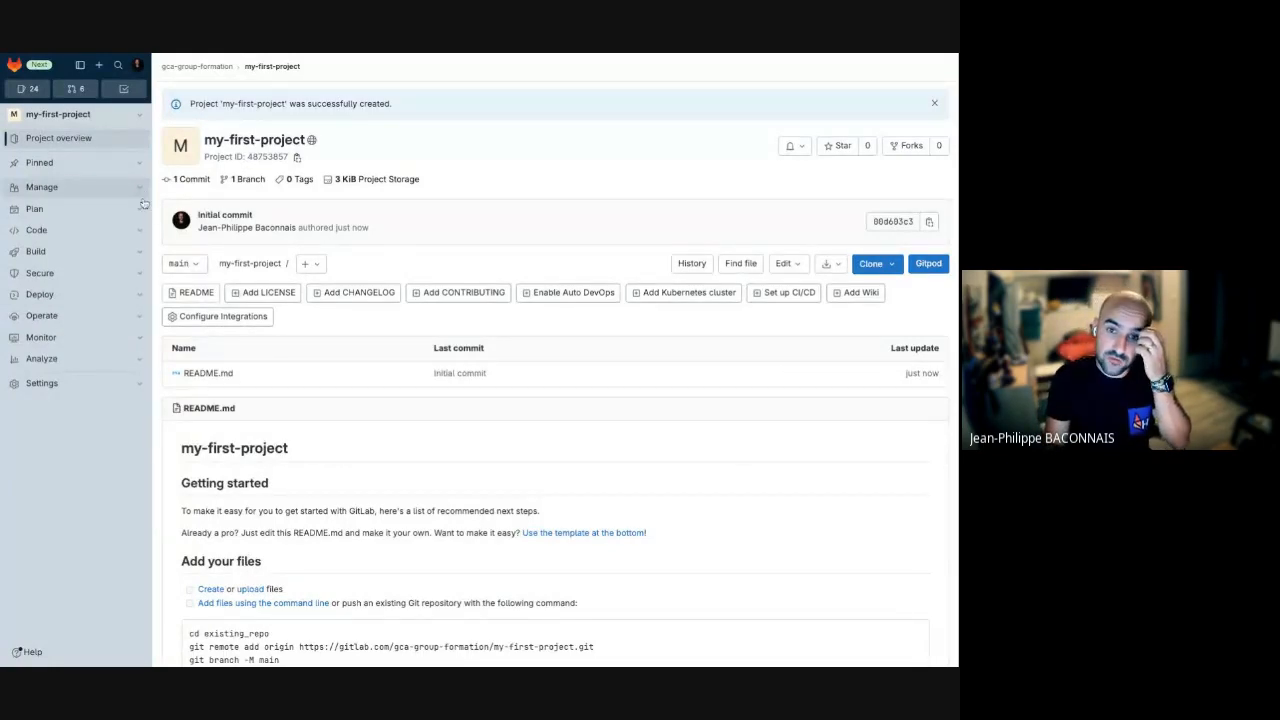
Step: Look over my-first-project's code features and examine the list of integrations available in its settings, including Mattermost notifications
left_click(145, 231)
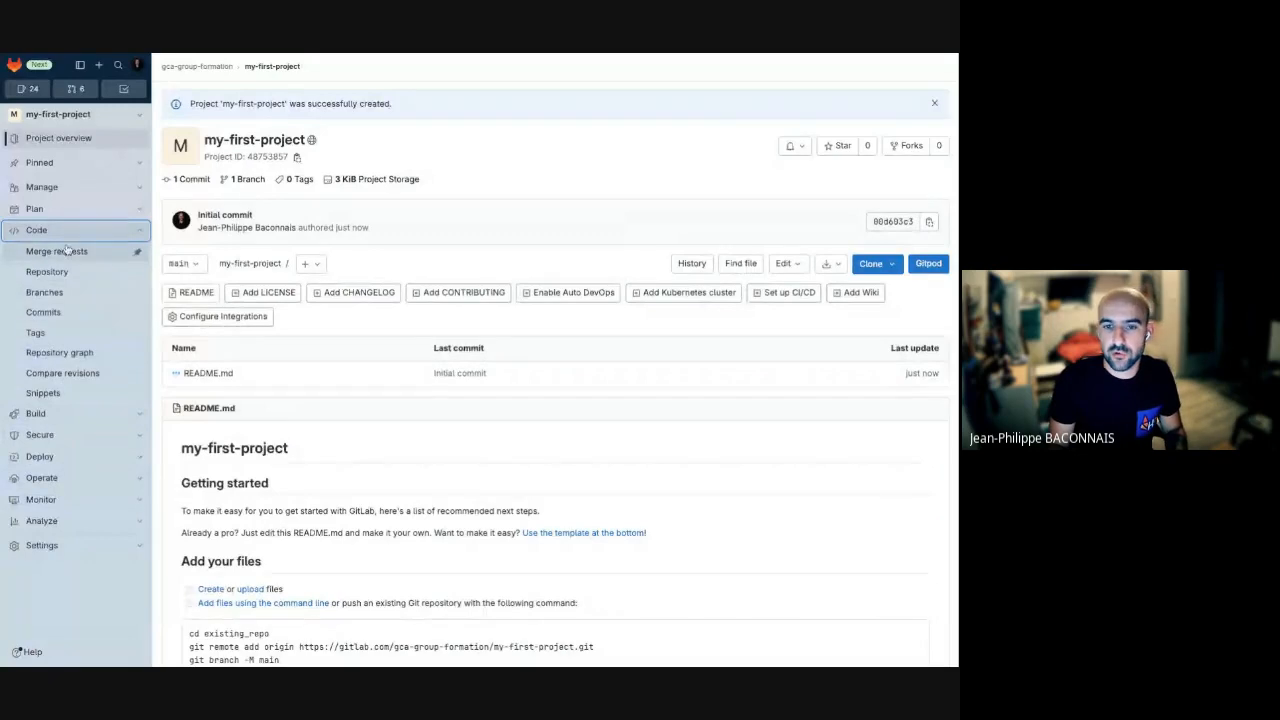
left_click(143, 232)
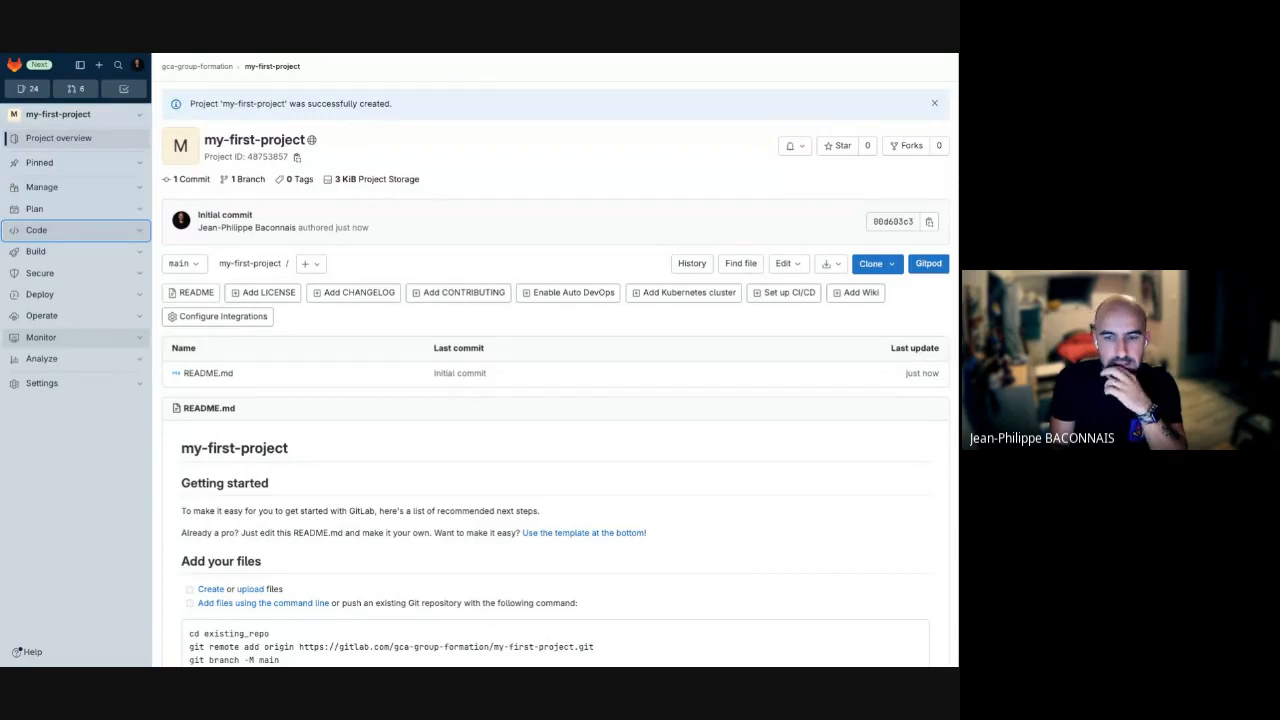
left_click(138, 386)
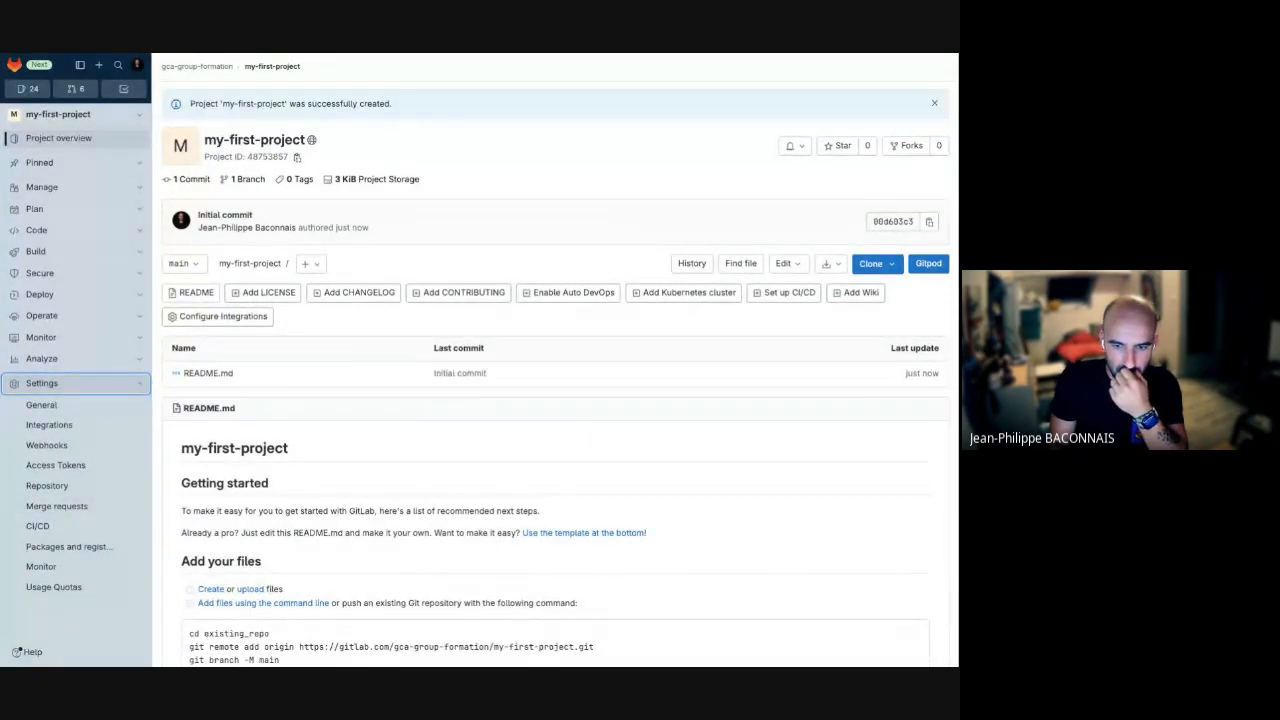
left_click(61, 432)
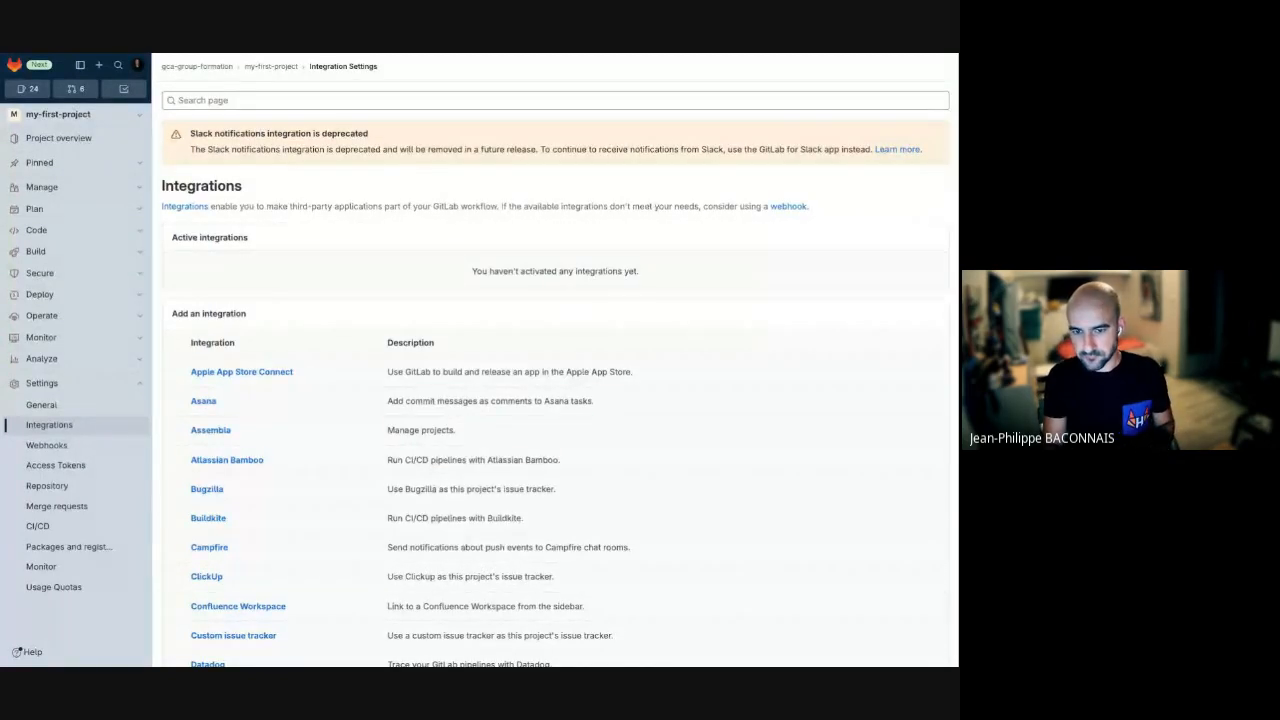
scroll(555, 380, "down", 1)
scroll(555, 380, "down", 5)
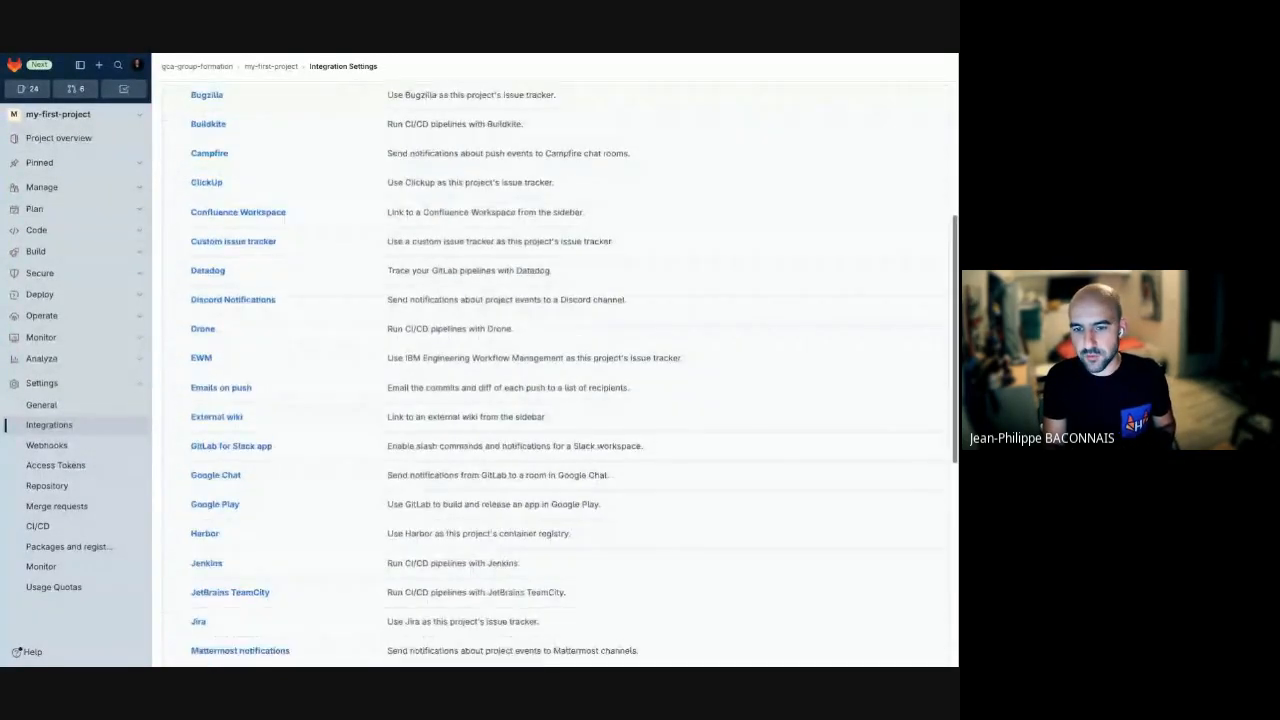
scroll(172, 297, "down", 2)
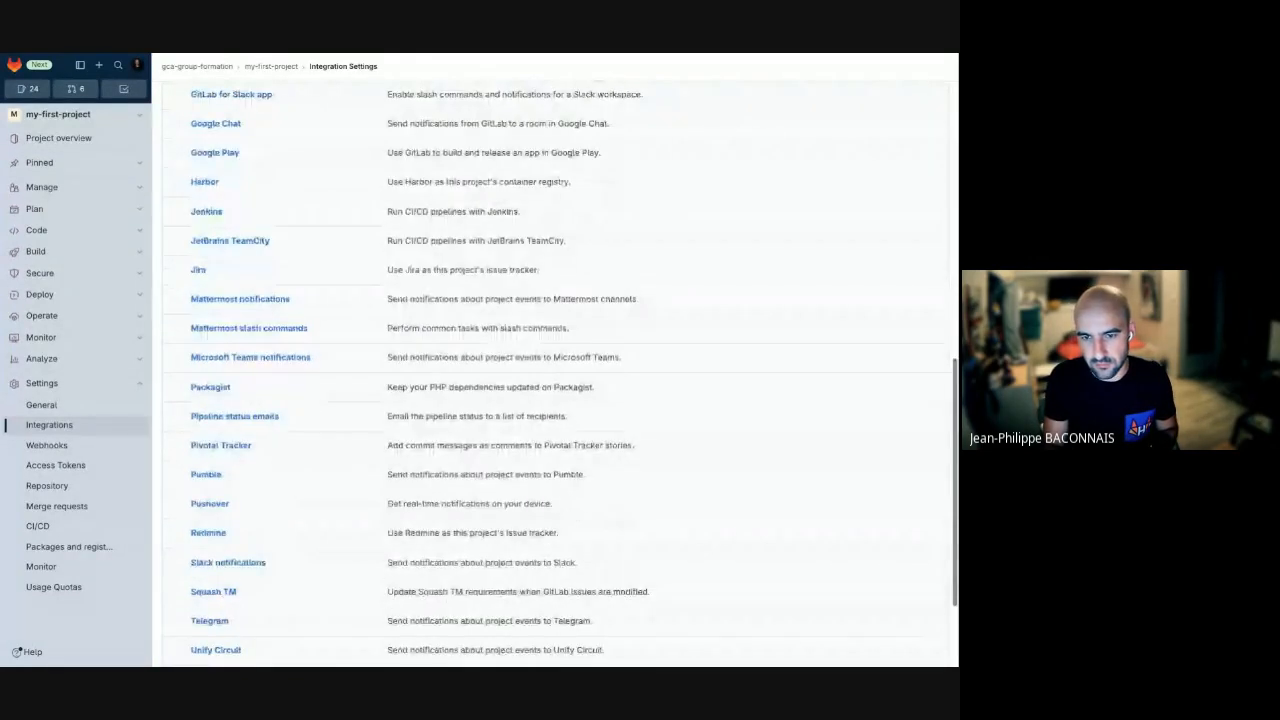
left_click_drag(172, 297, 292, 299)
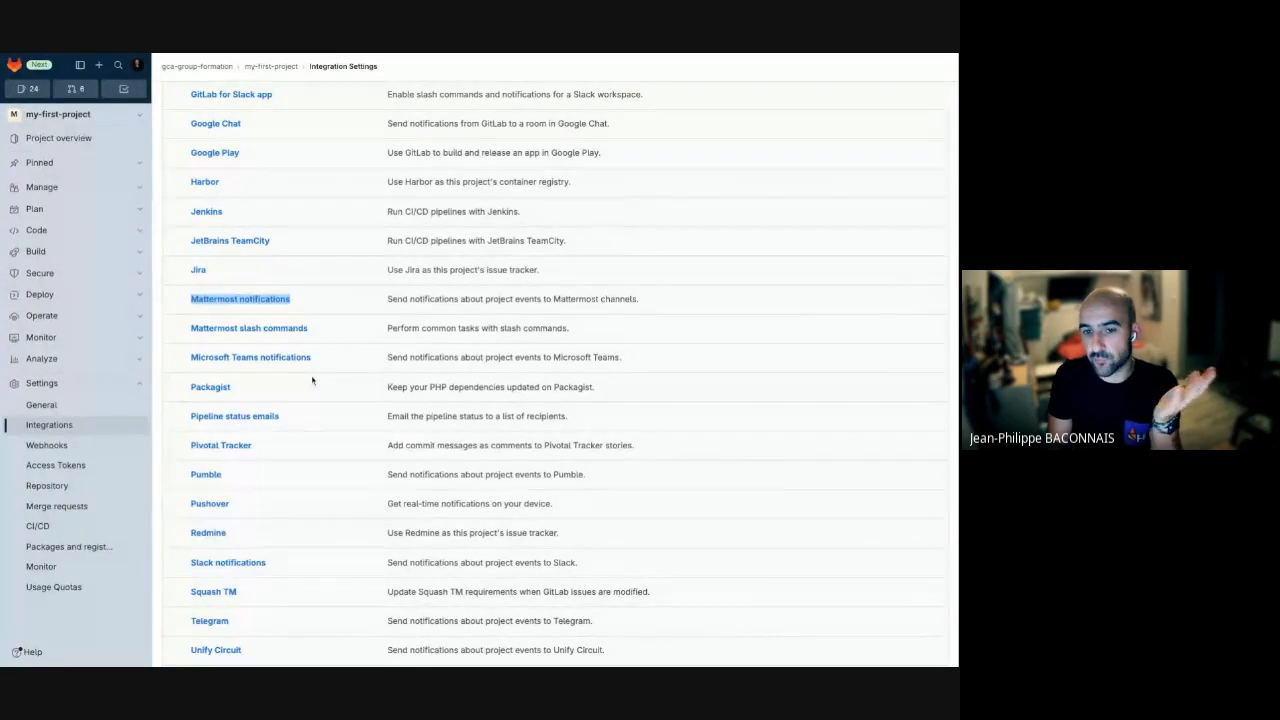
Step: Open the Slack notifications integration of my-first-project and examine its trigger events
left_click(232, 564)
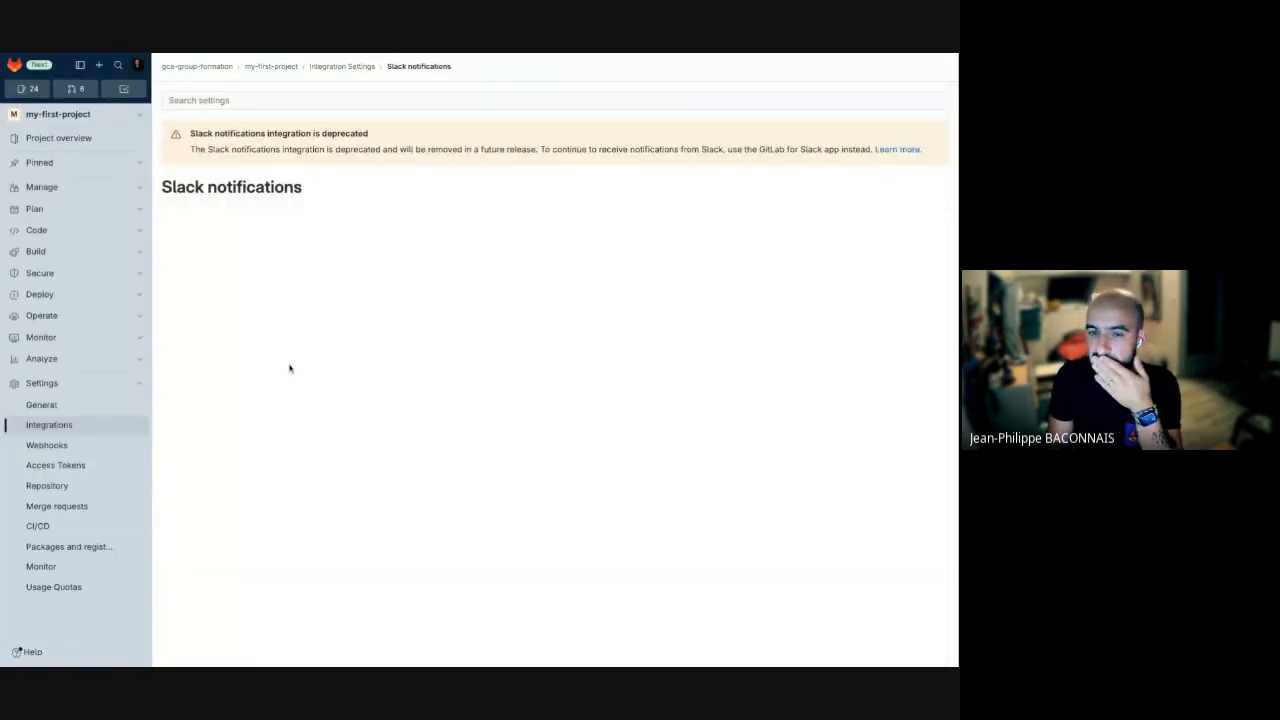
scroll(281, 364, "down", 1)
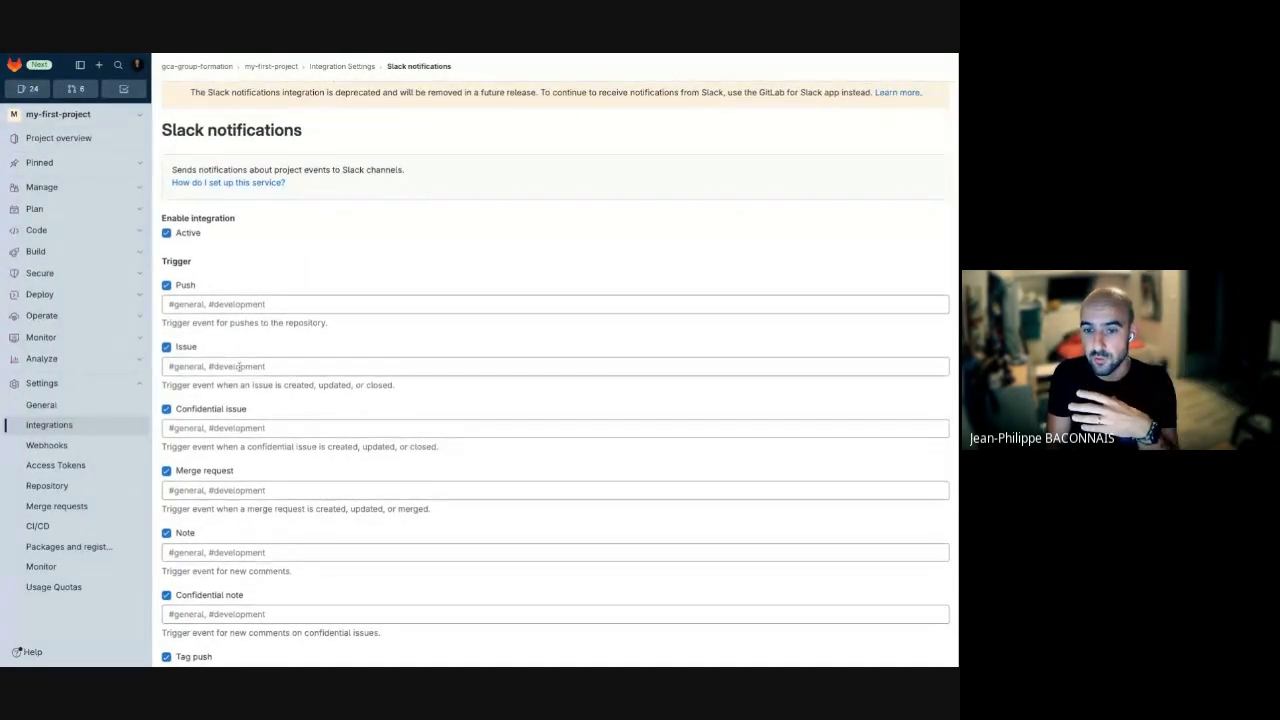
scroll(238, 367, "down", 4)
scroll(555, 370, "down", 2)
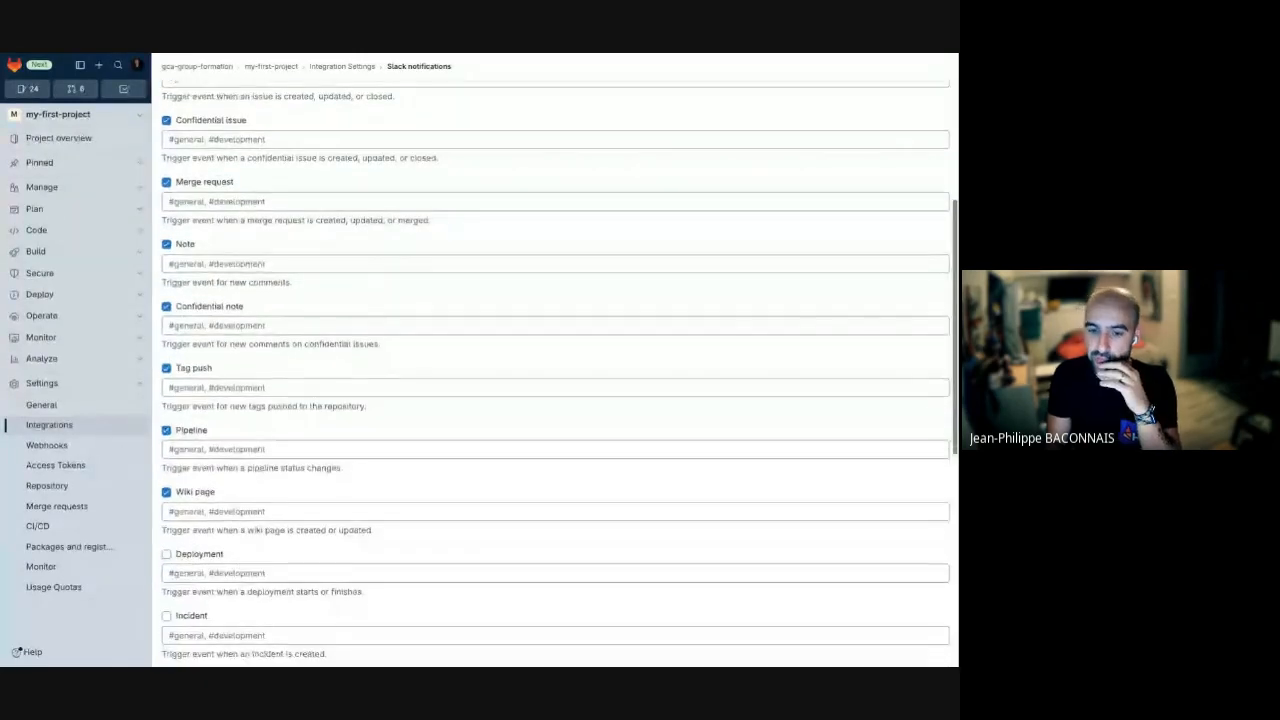
Step: Review the remaining Slack notification trigger events and the integration's deprecation notice, and return to the project's integrations list
scroll(555, 370, "down", 2)
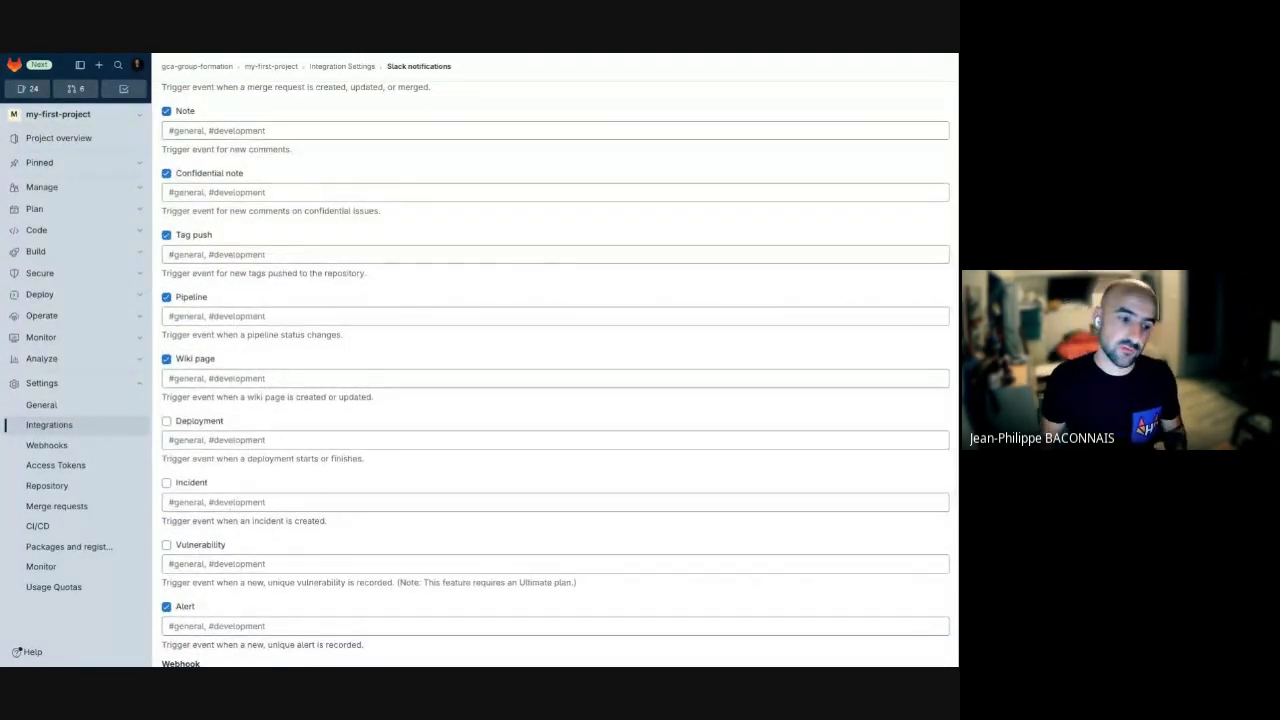
scroll(555, 370, "down", 1)
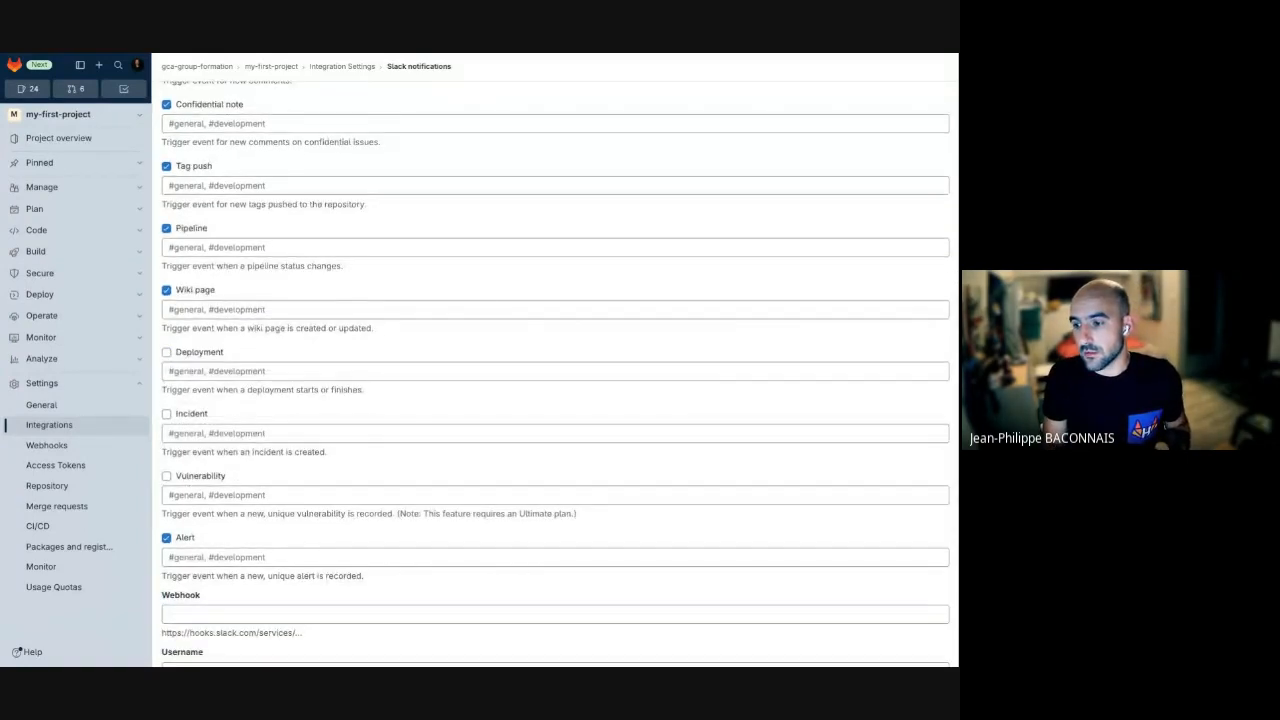
scroll(555, 370, "up", 10)
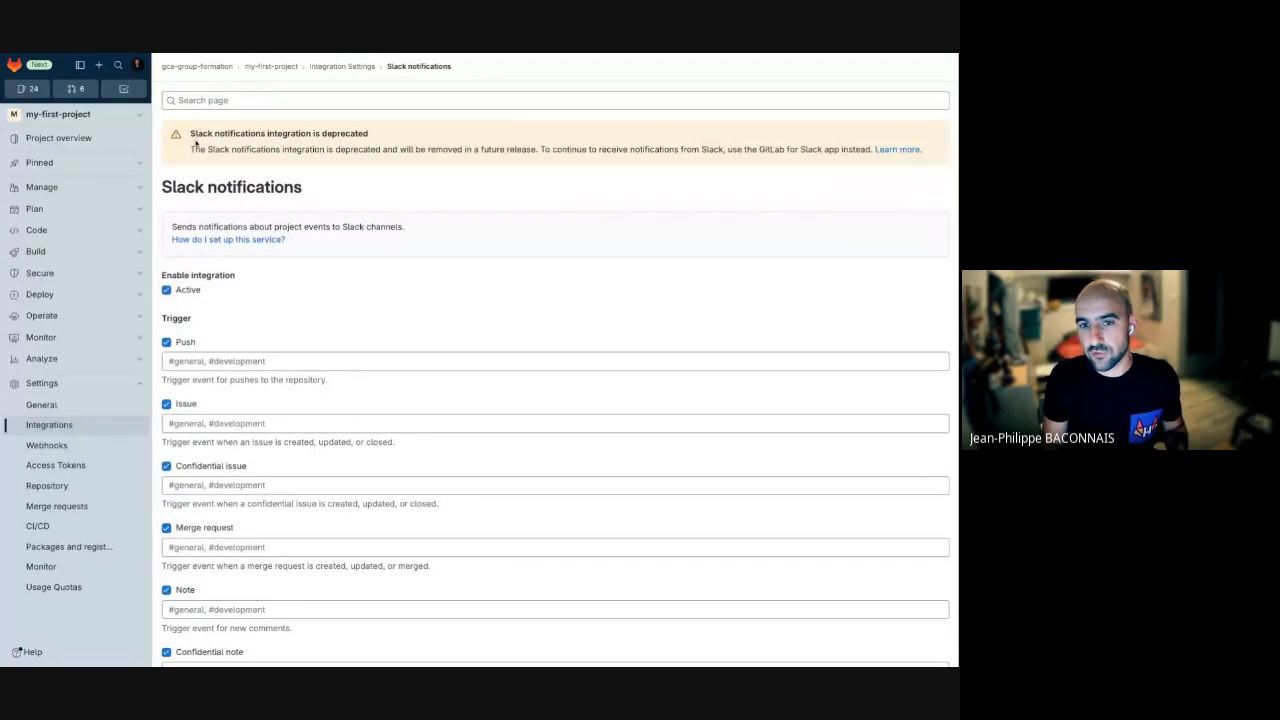
left_click_drag(195, 143, 389, 143)
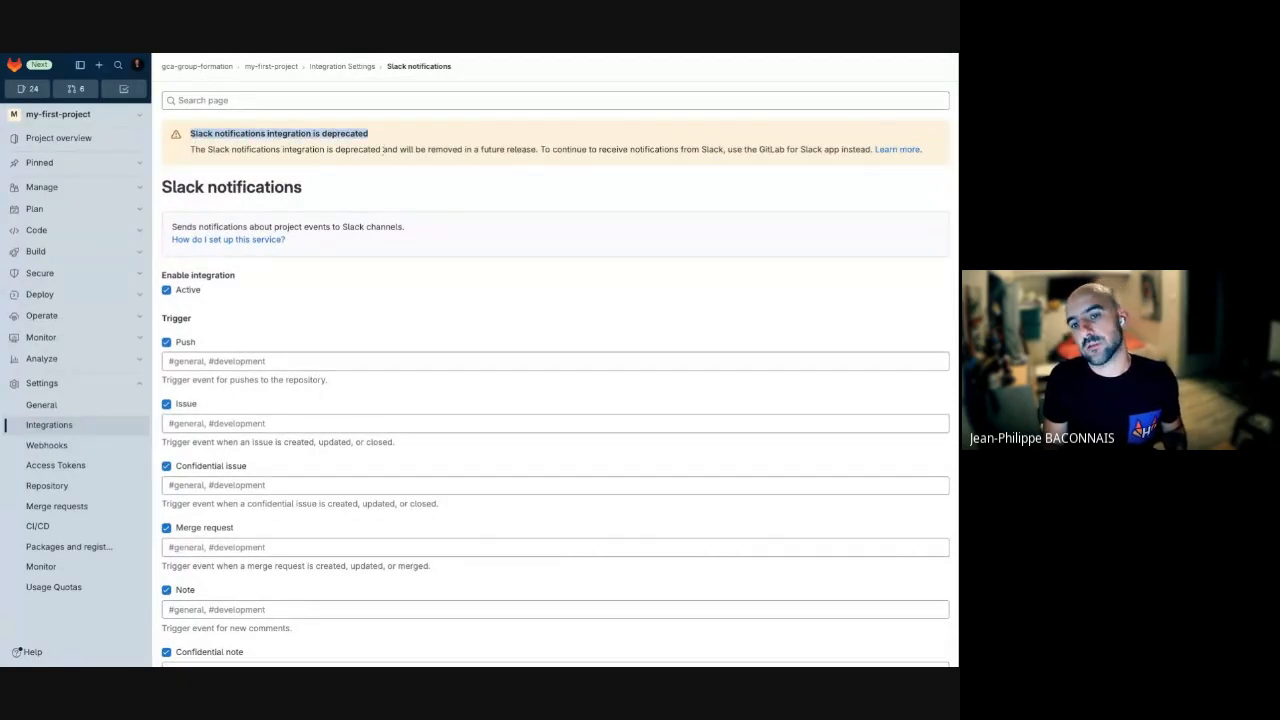
left_click(383, 150)
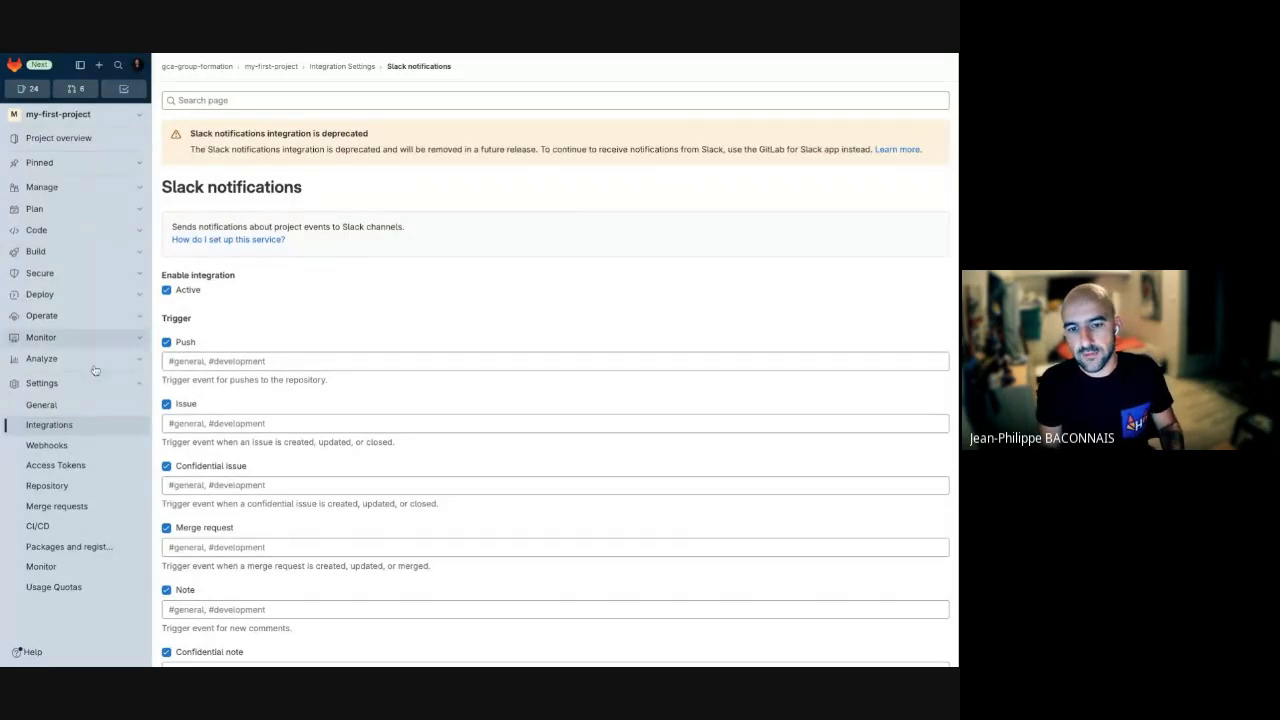
left_click(69, 427)
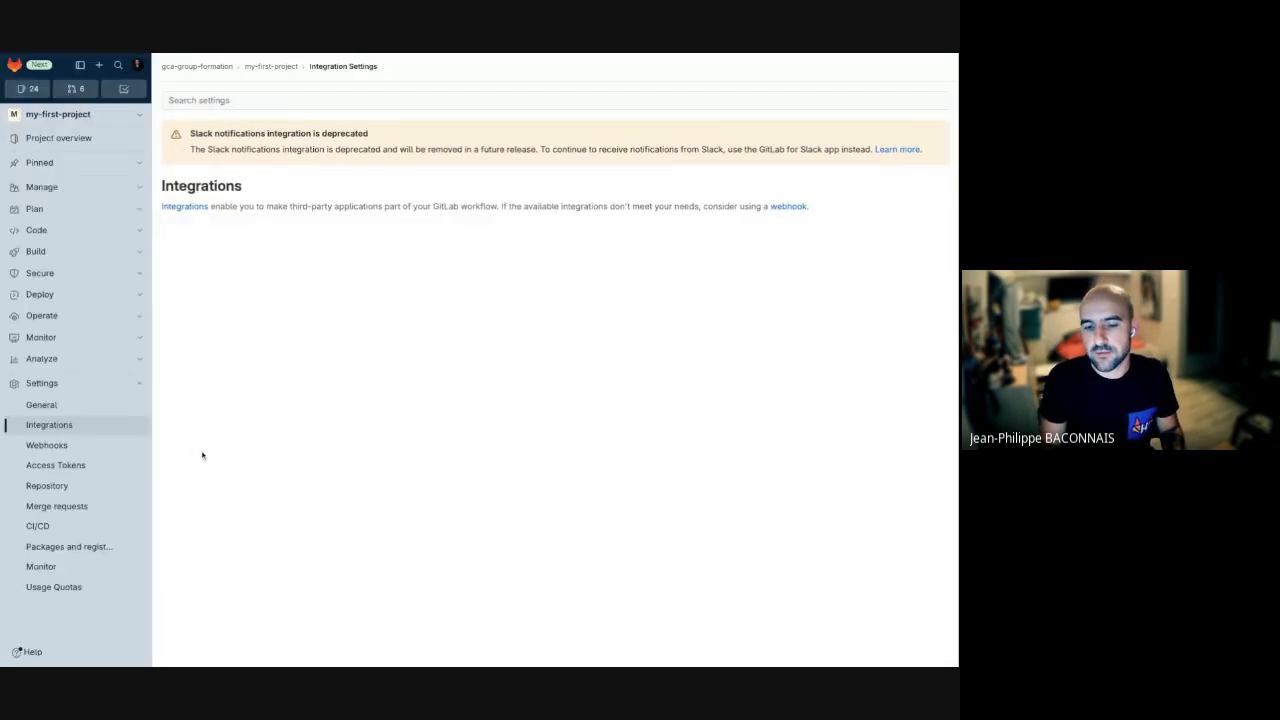
Step: Open a new webhook form in my-first-project's settings and examine its URL, secret token, trigger event and SSL verification options
left_click(46, 447)
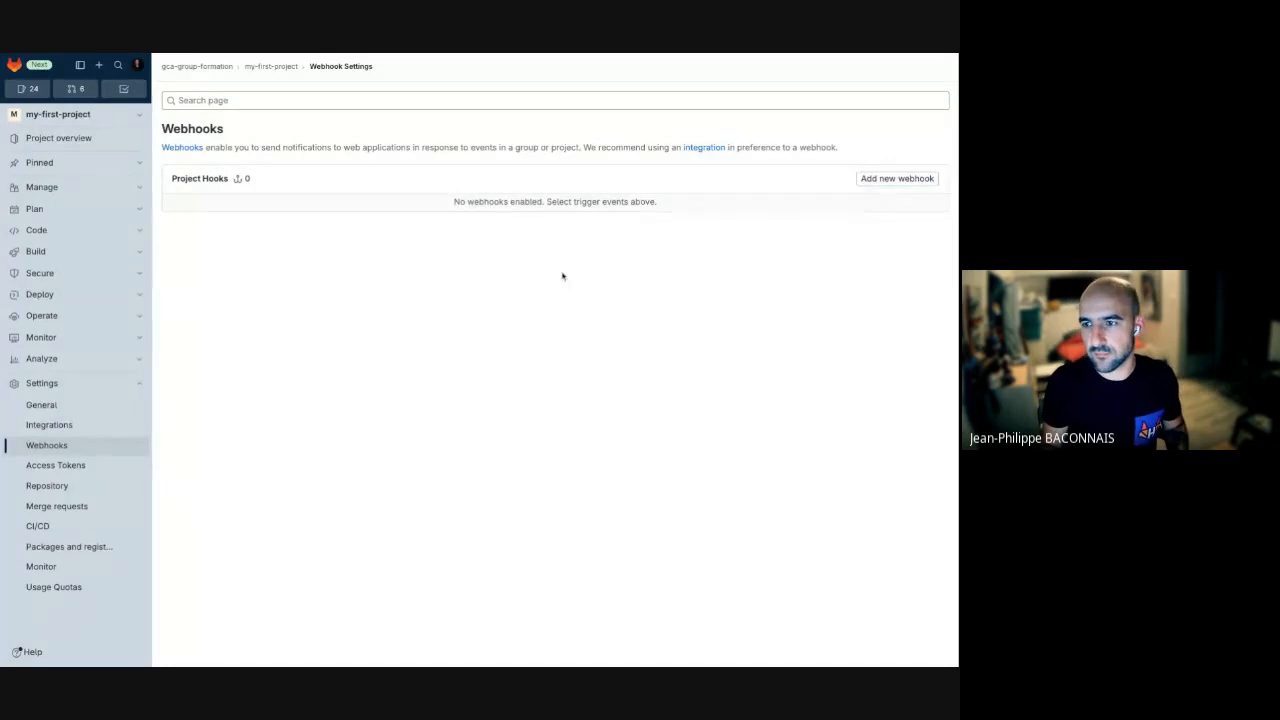
left_click(897, 178)
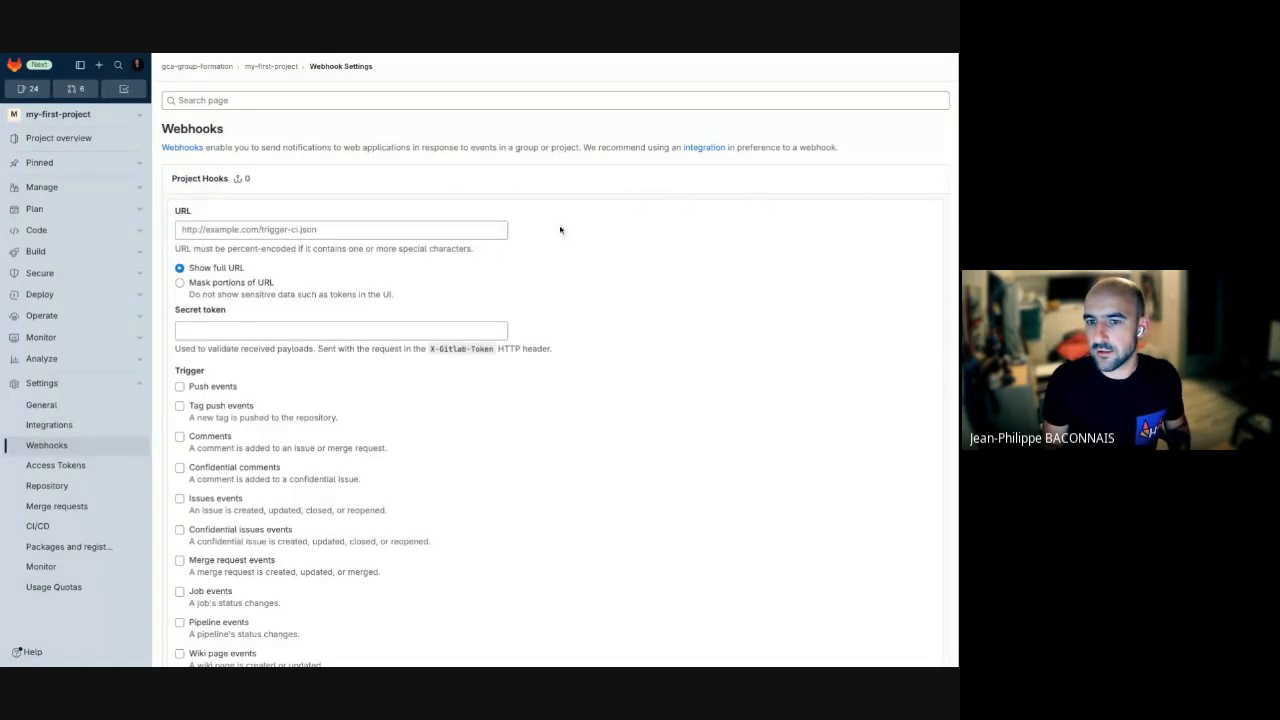
left_click(355, 229)
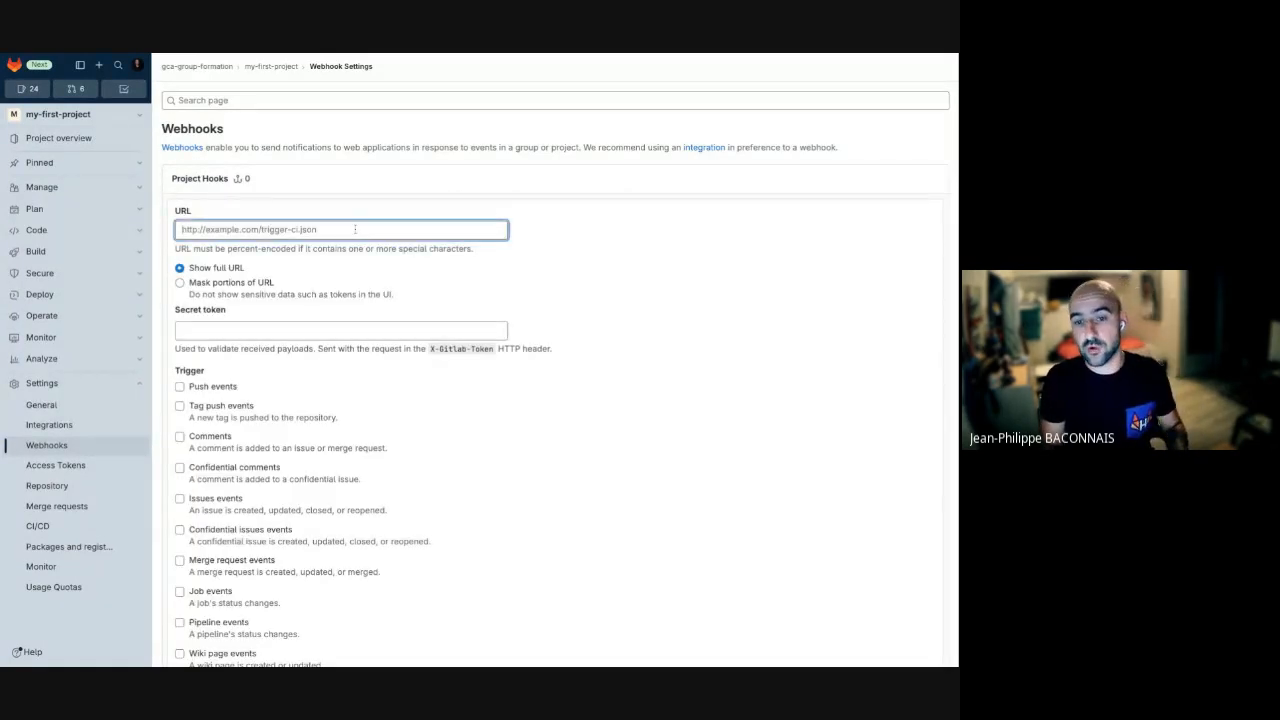
scroll(285, 332, "down", 1)
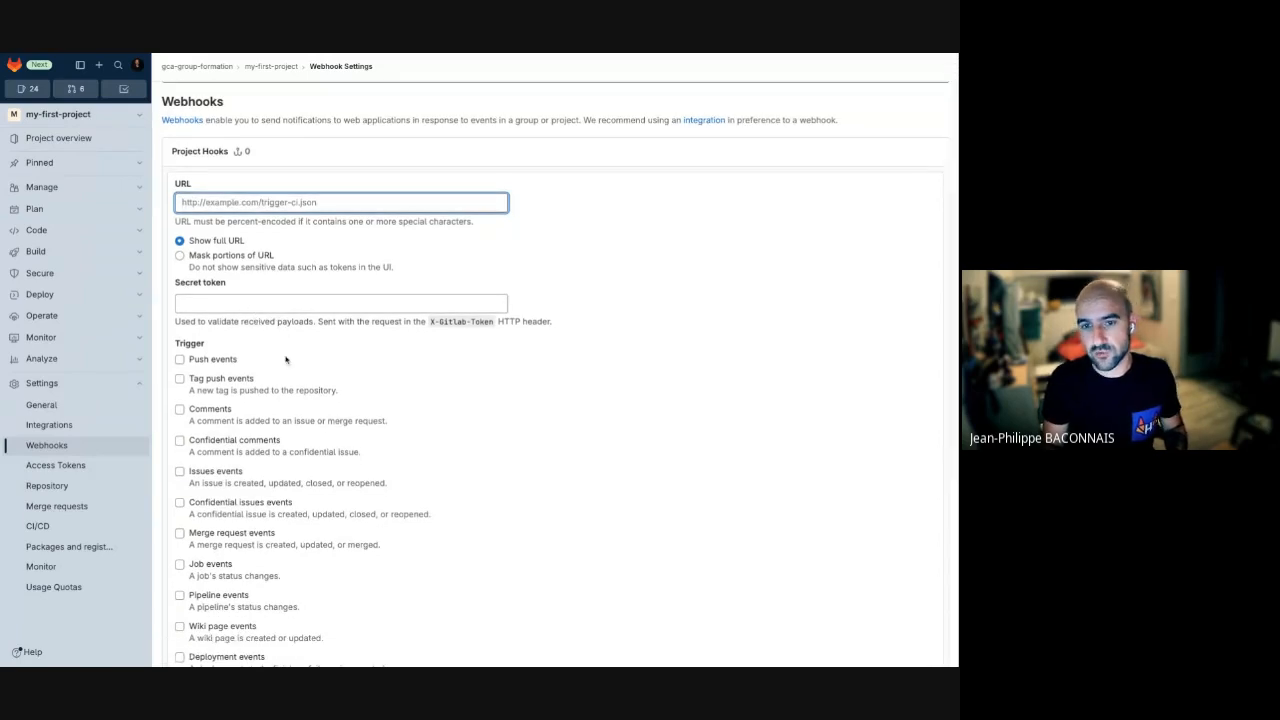
scroll(297, 365, "down", 1)
scroll(300, 365, "down", 3)
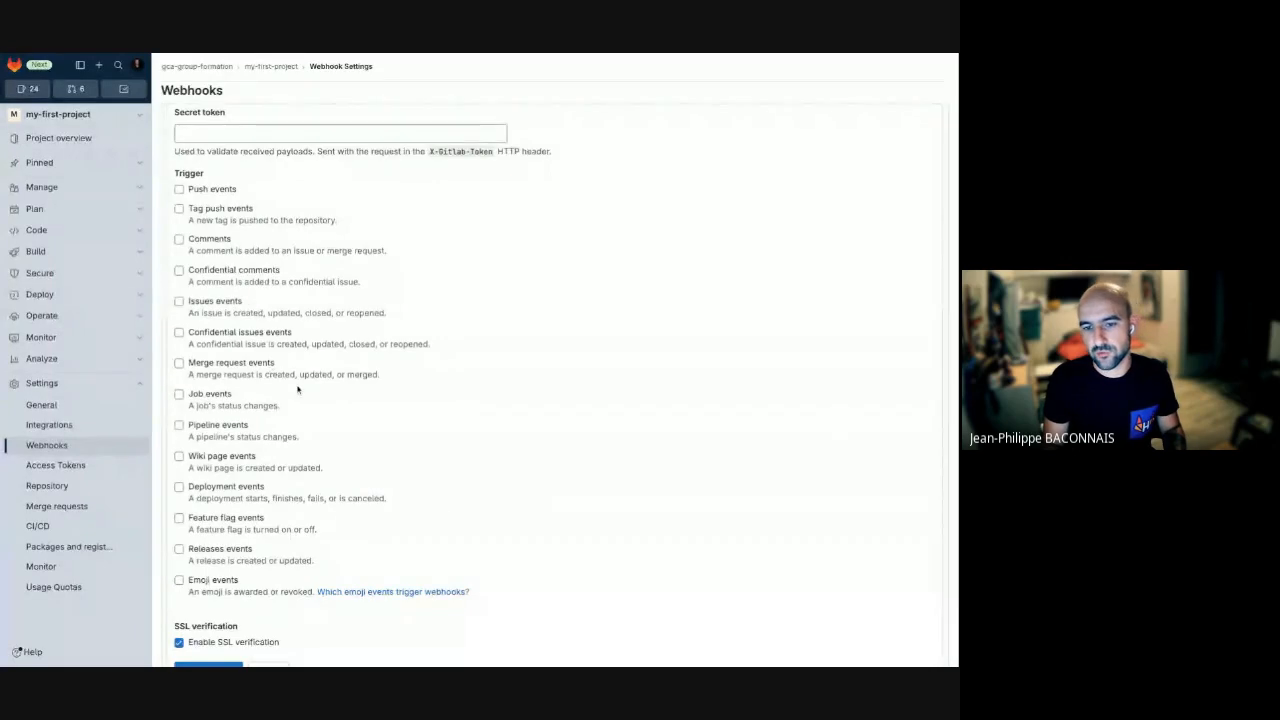
scroll(268, 402, "down", 1)
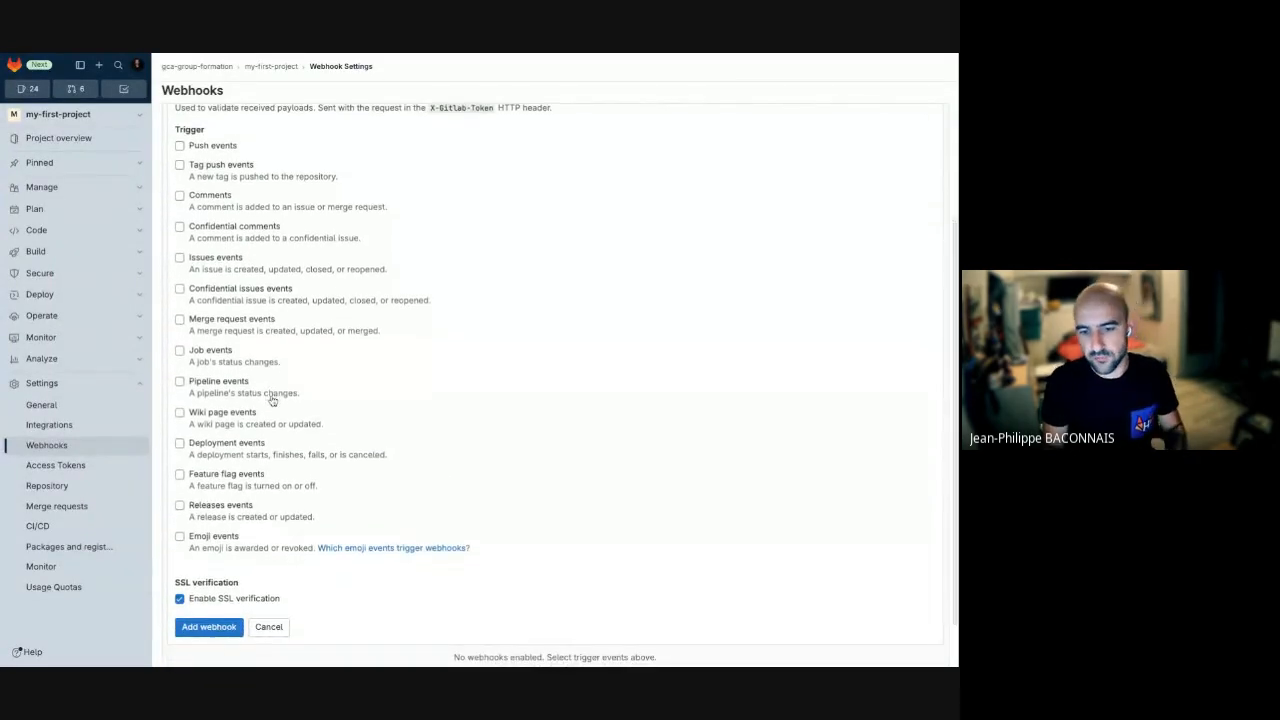
scroll(346, 497, "down", 1)
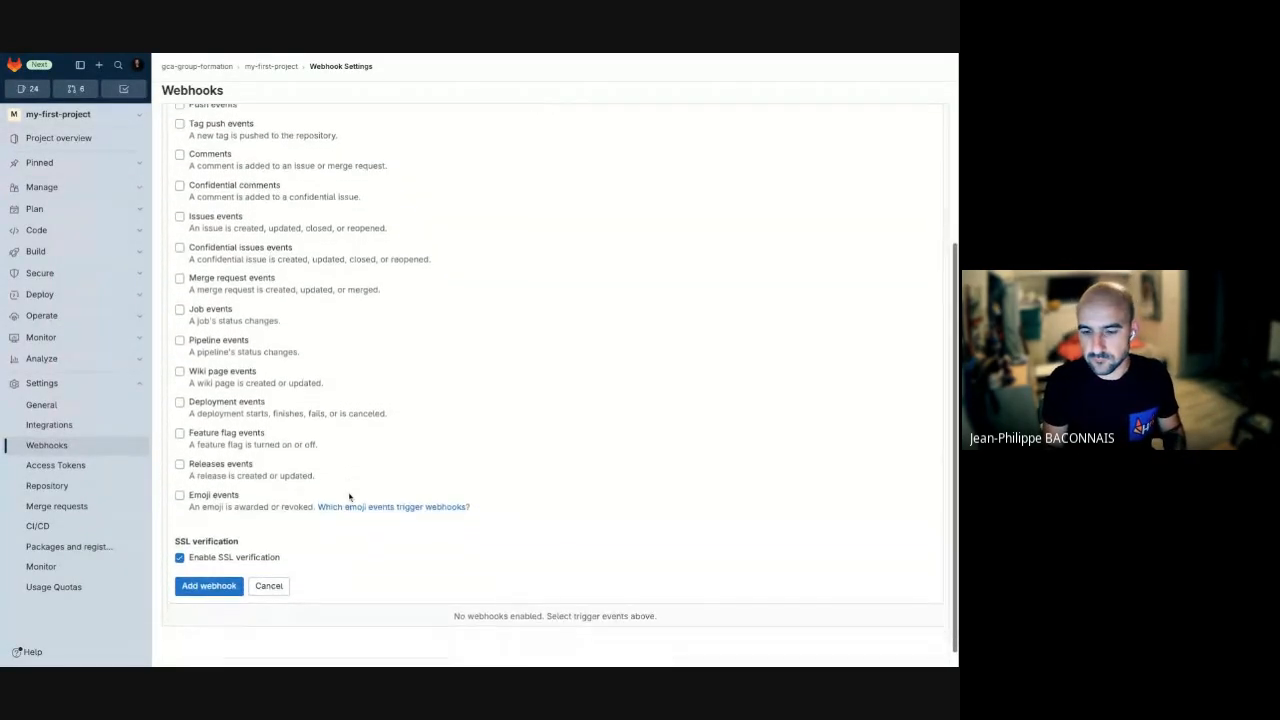
scroll(349, 497, "up", 5)
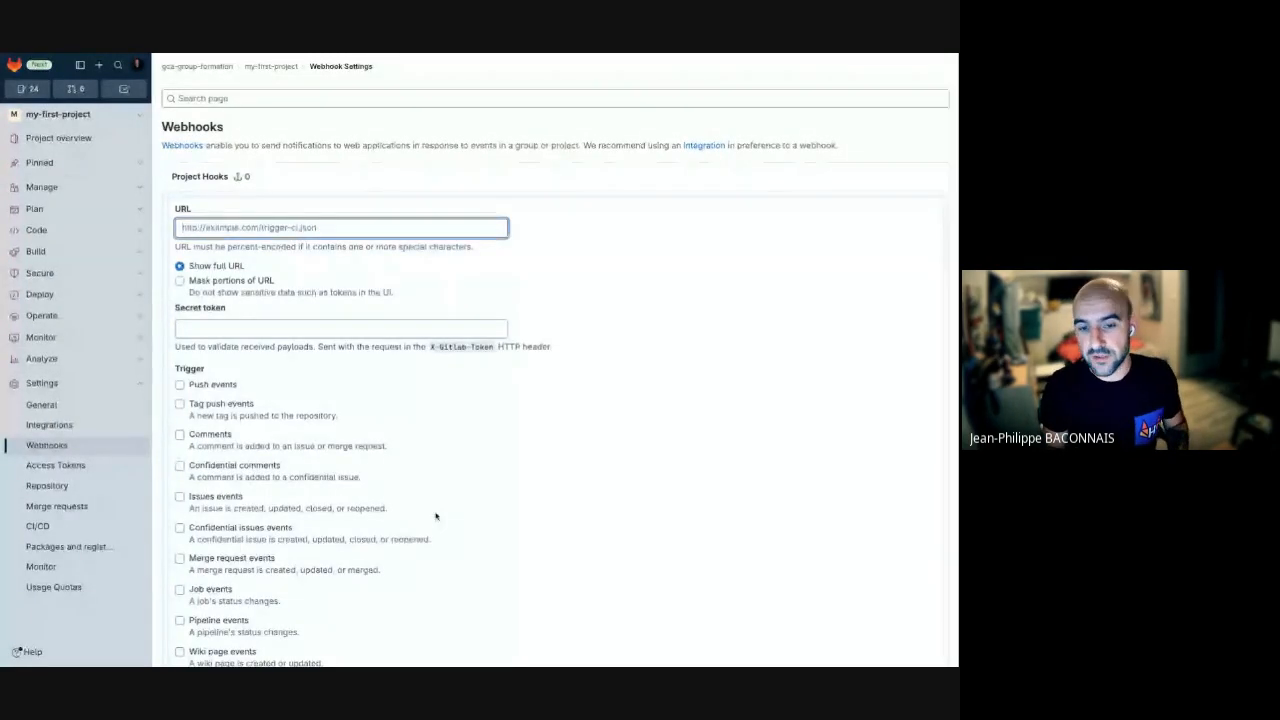
scroll(435, 510, "down", 1)
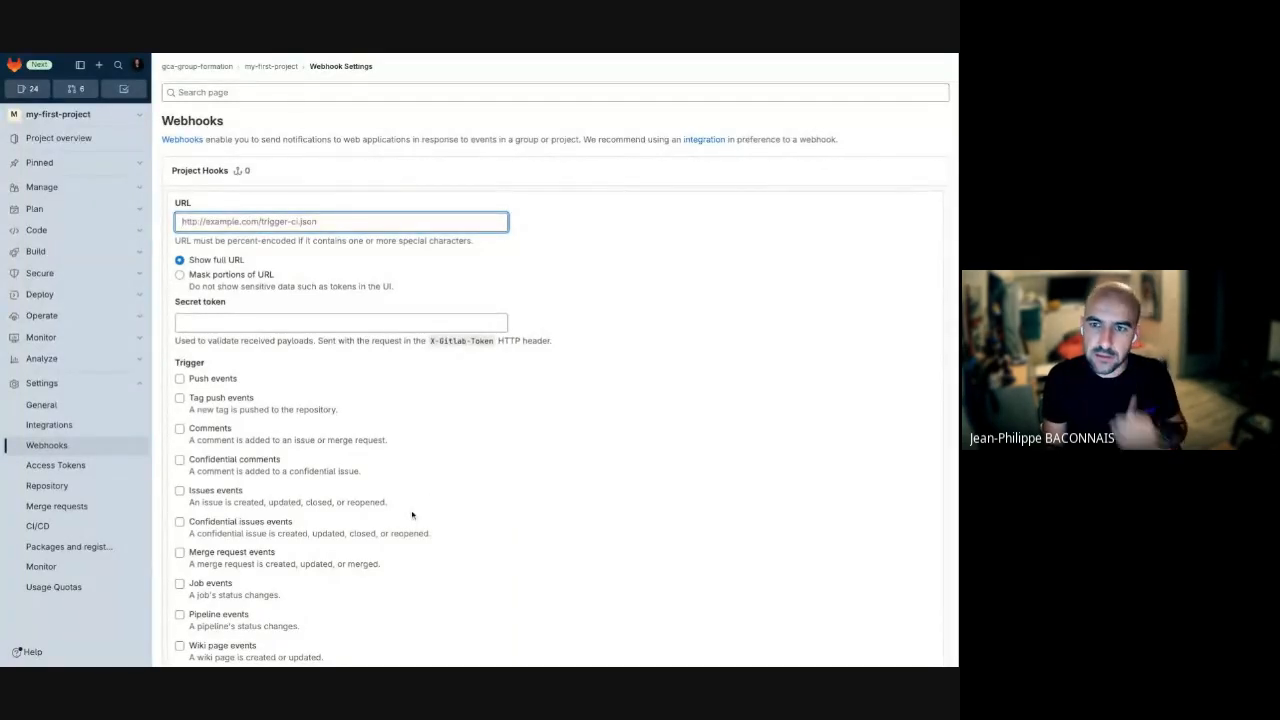
Step: Add a LICENSE file to my-first-project from the Mozilla Public License 2.0 template and commit it to main with the message "Add LICENSE"
left_click(276, 68)
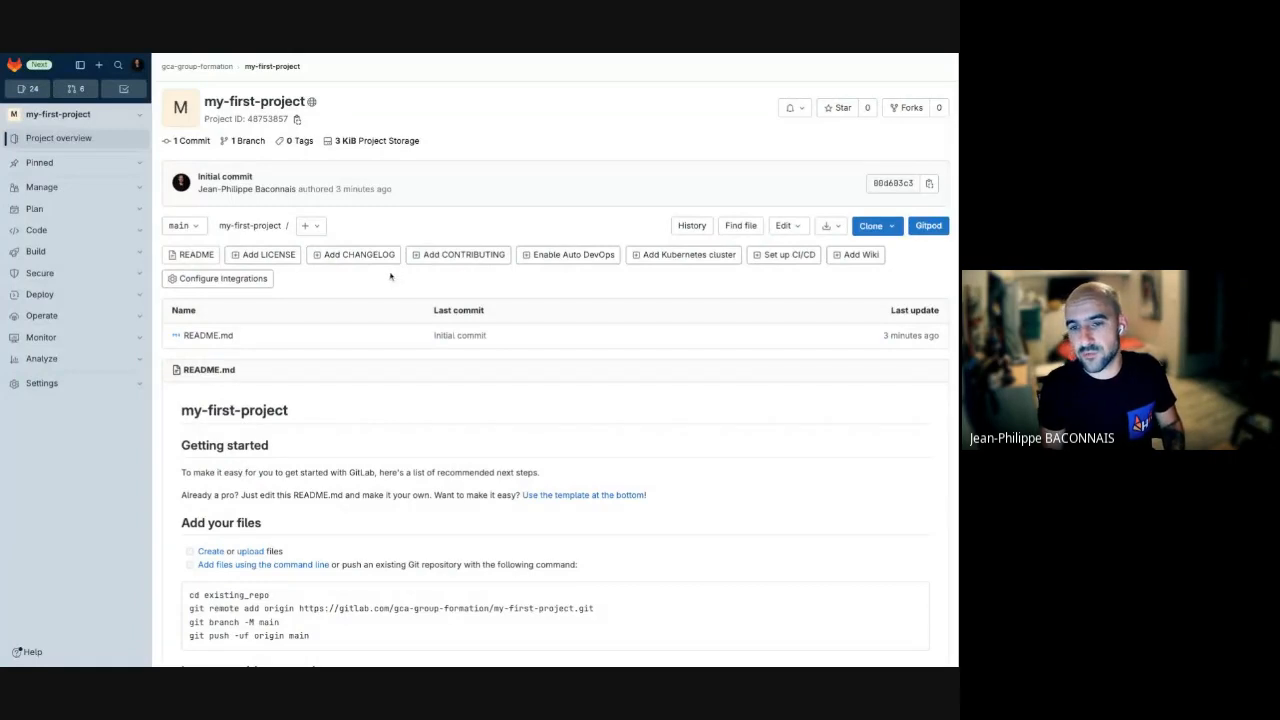
left_click(285, 261)
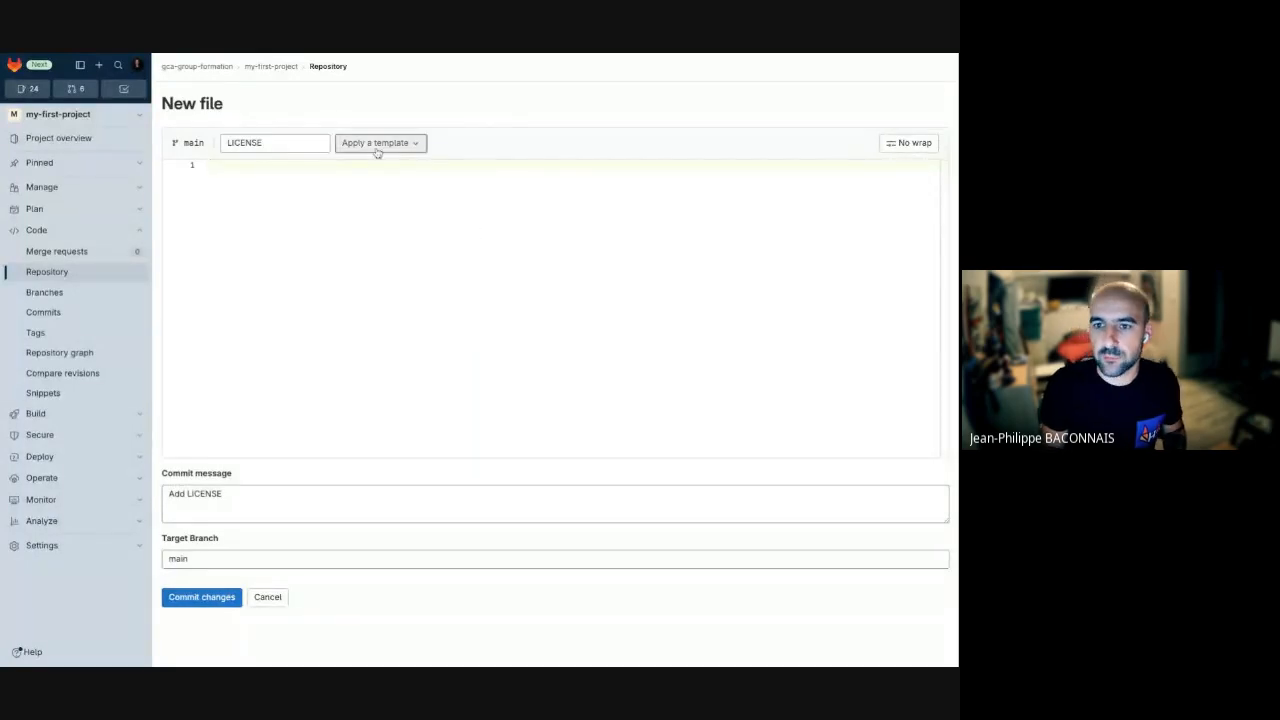
left_click(377, 143)
scroll(389, 233, "down", 3)
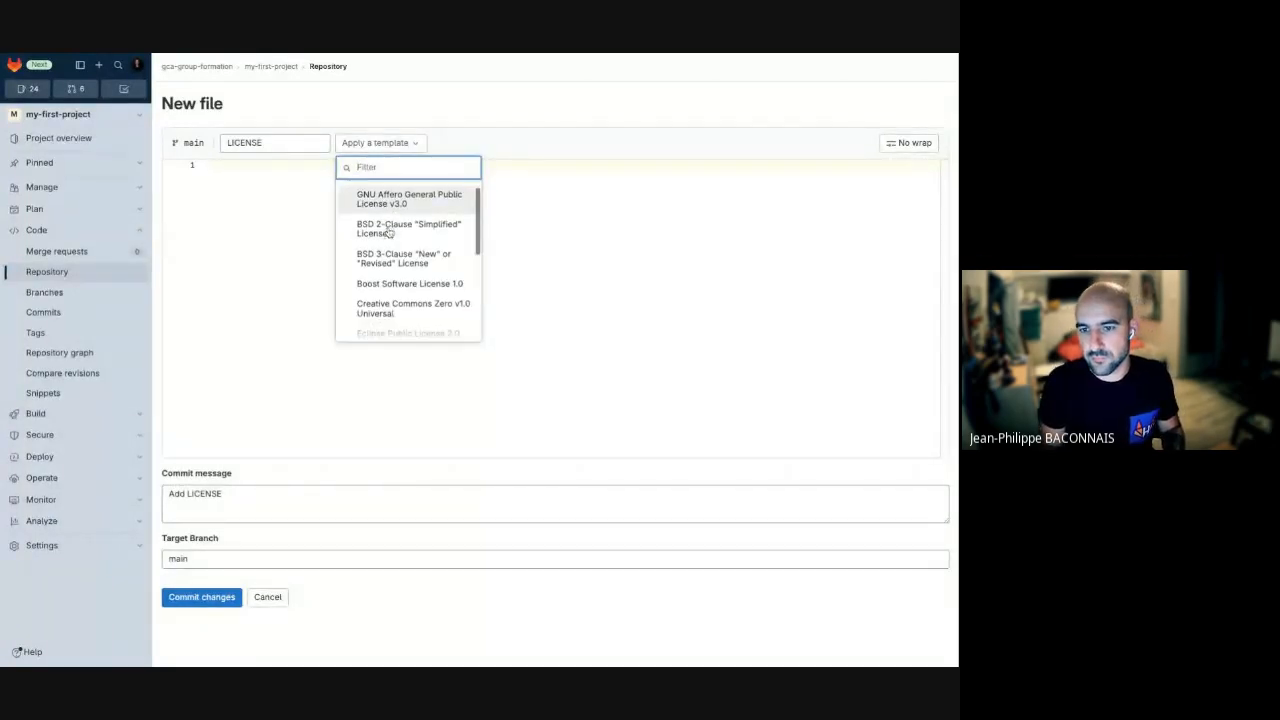
scroll(408, 285, "up", 2)
scroll(425, 265, "down", 3)
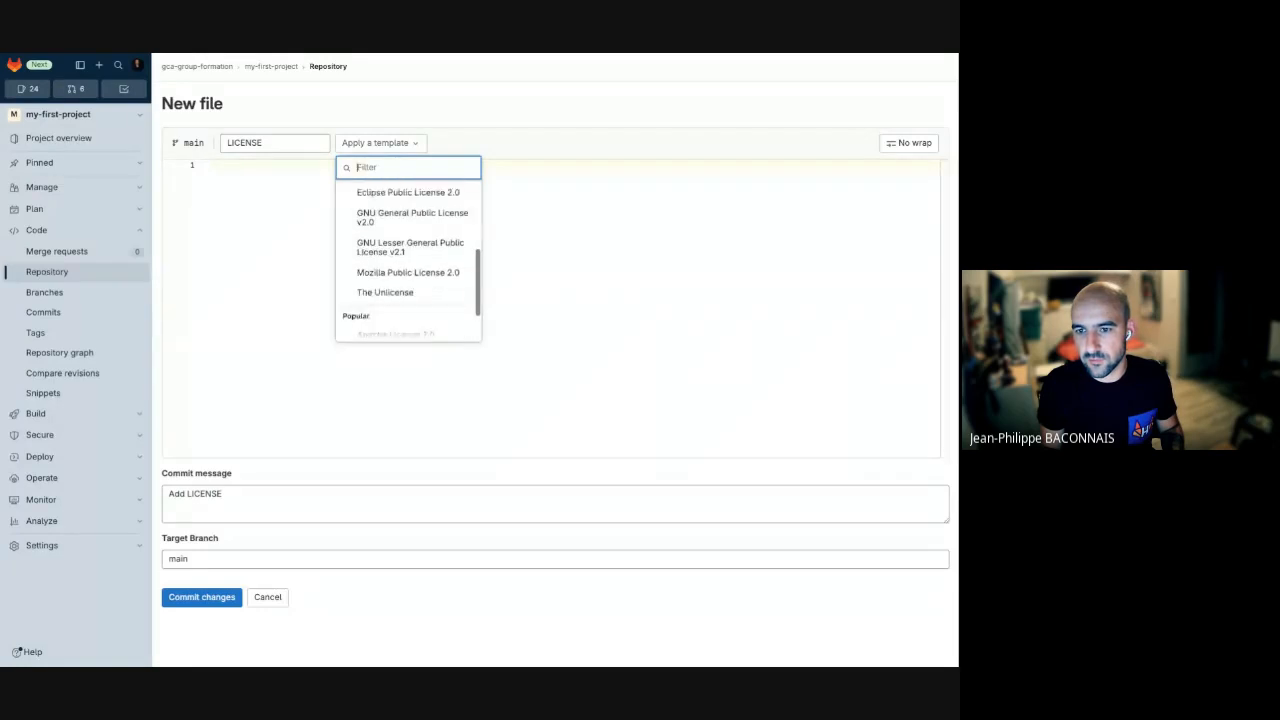
left_click(432, 251)
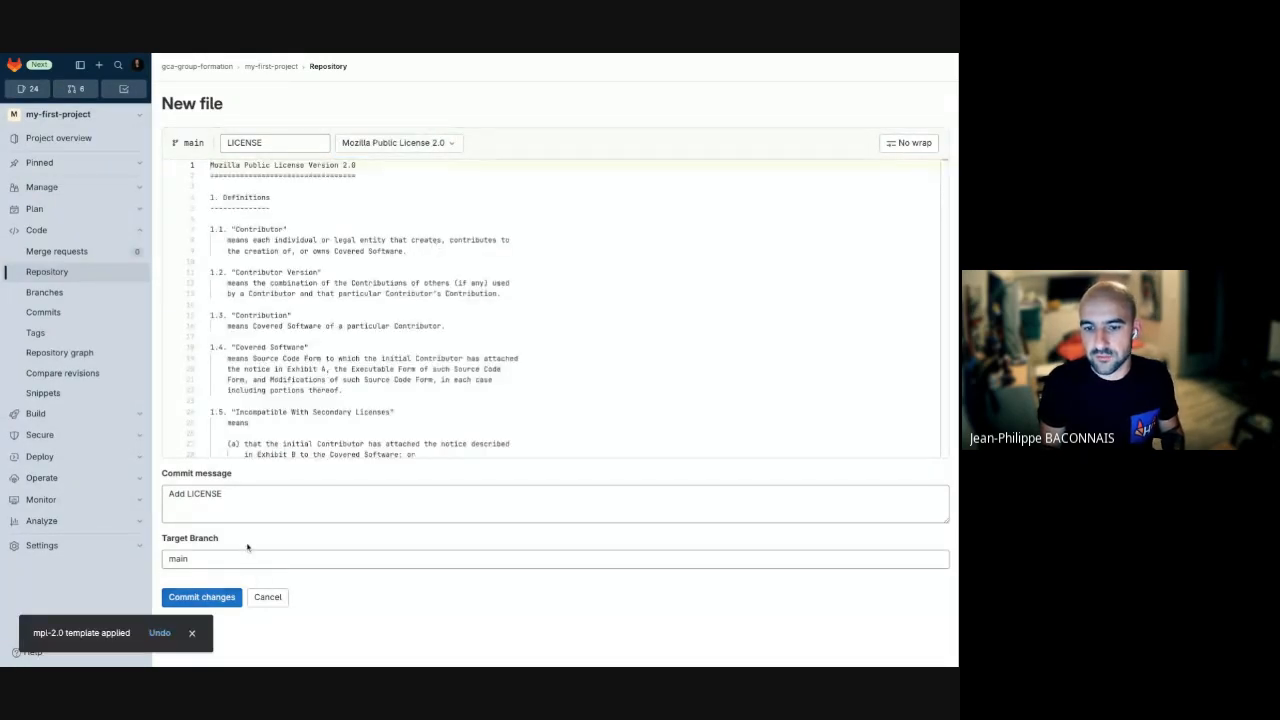
left_click(212, 598)
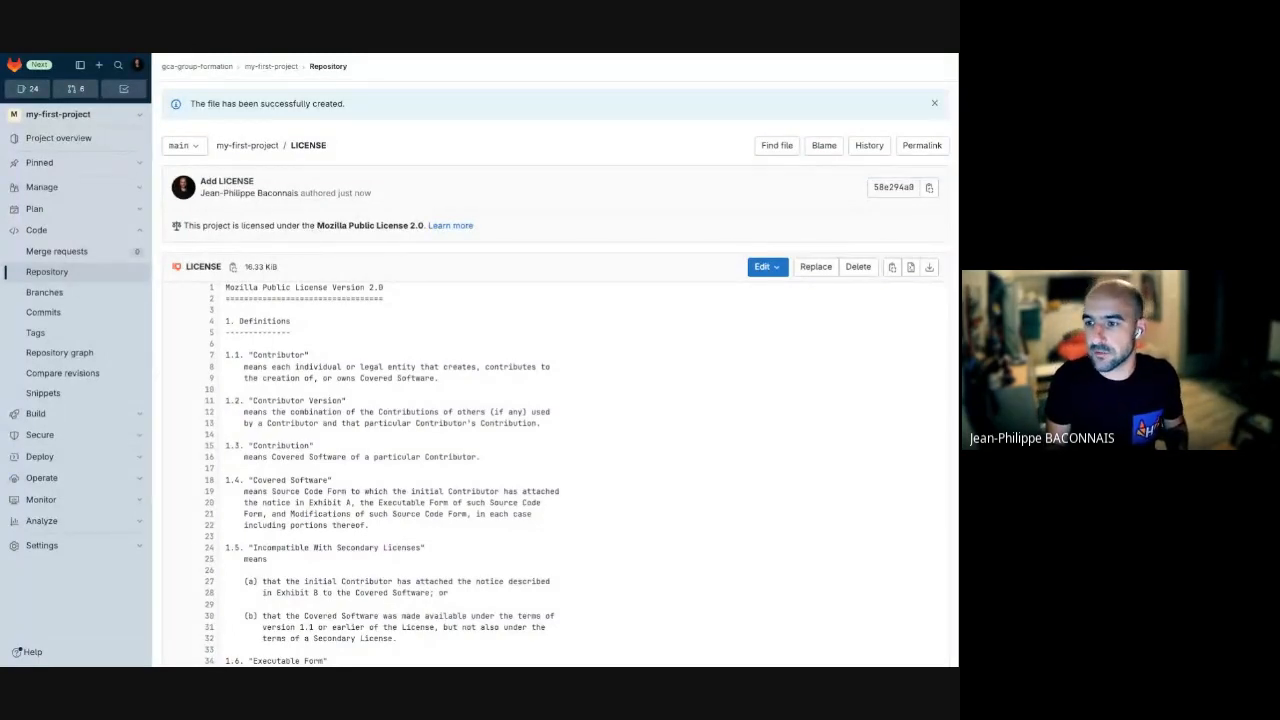
Step: Open the my-first-project repository in the Web IDE and close its Welcome page
left_click(247, 145)
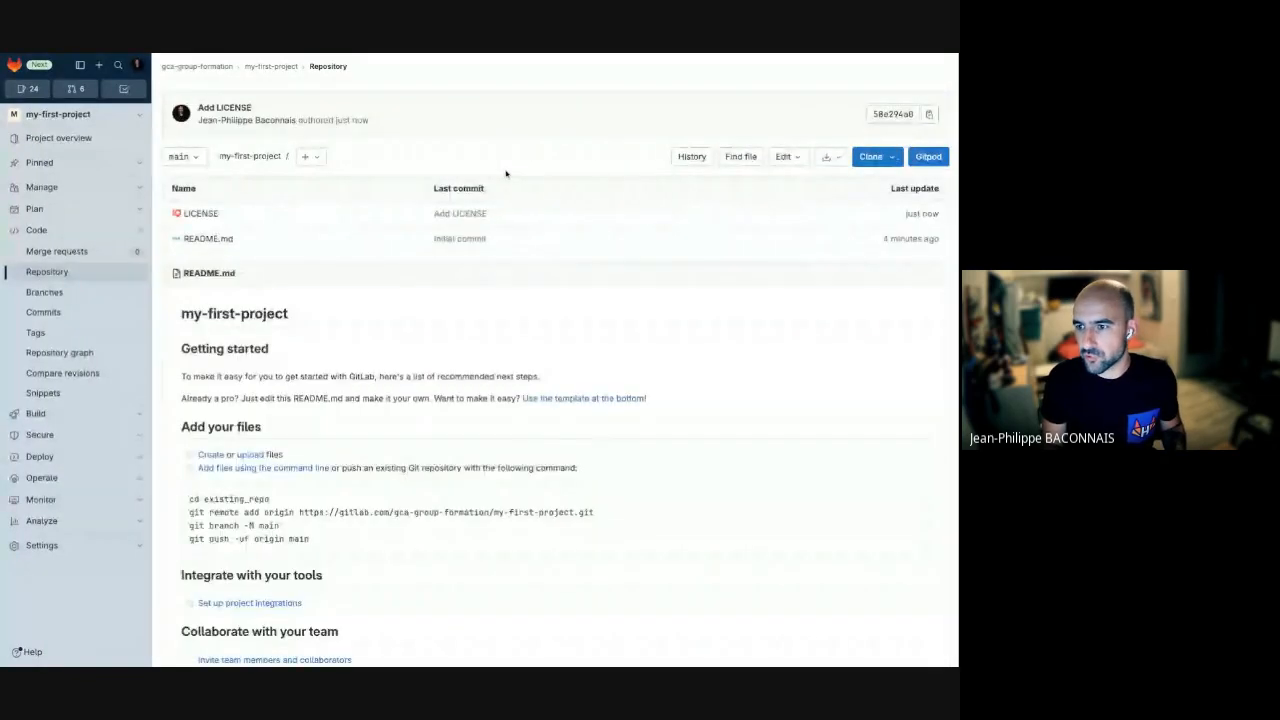
left_click(797, 162)
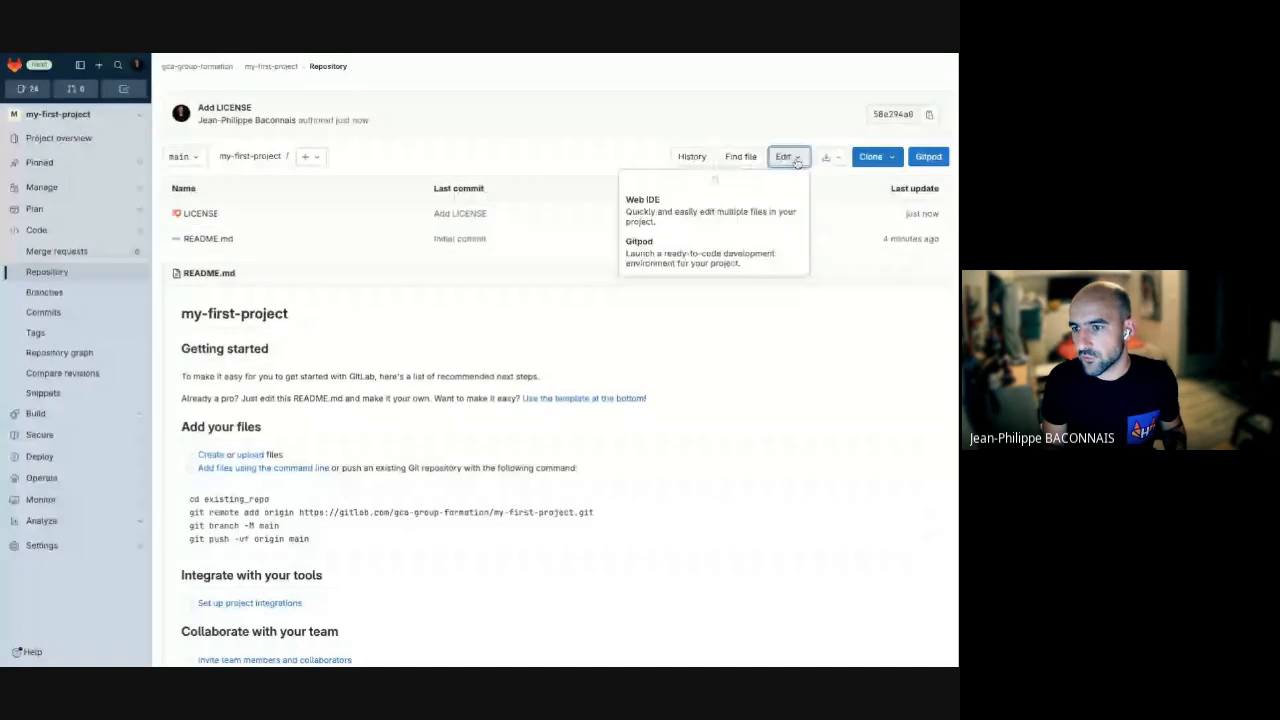
left_click(646, 198)
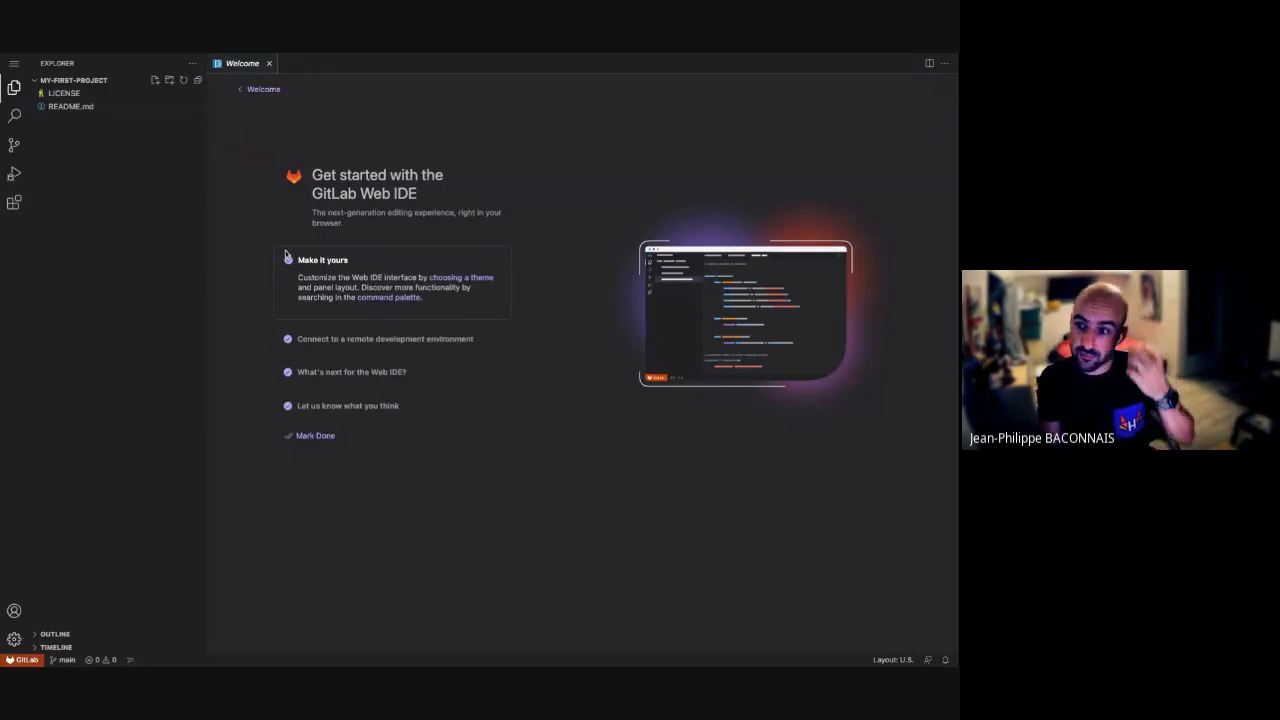
left_click(269, 64)
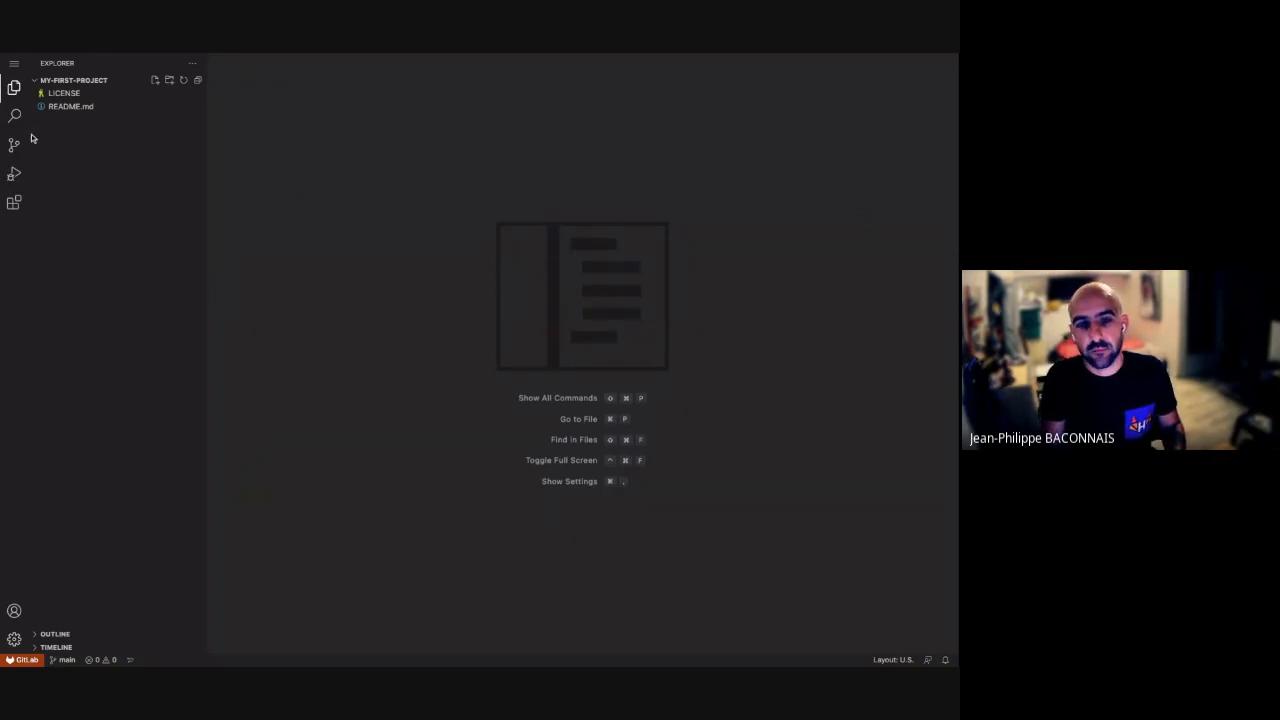
Step: Look over the Web IDE's management options and source control view, and return to the file explorer
left_click(15, 641)
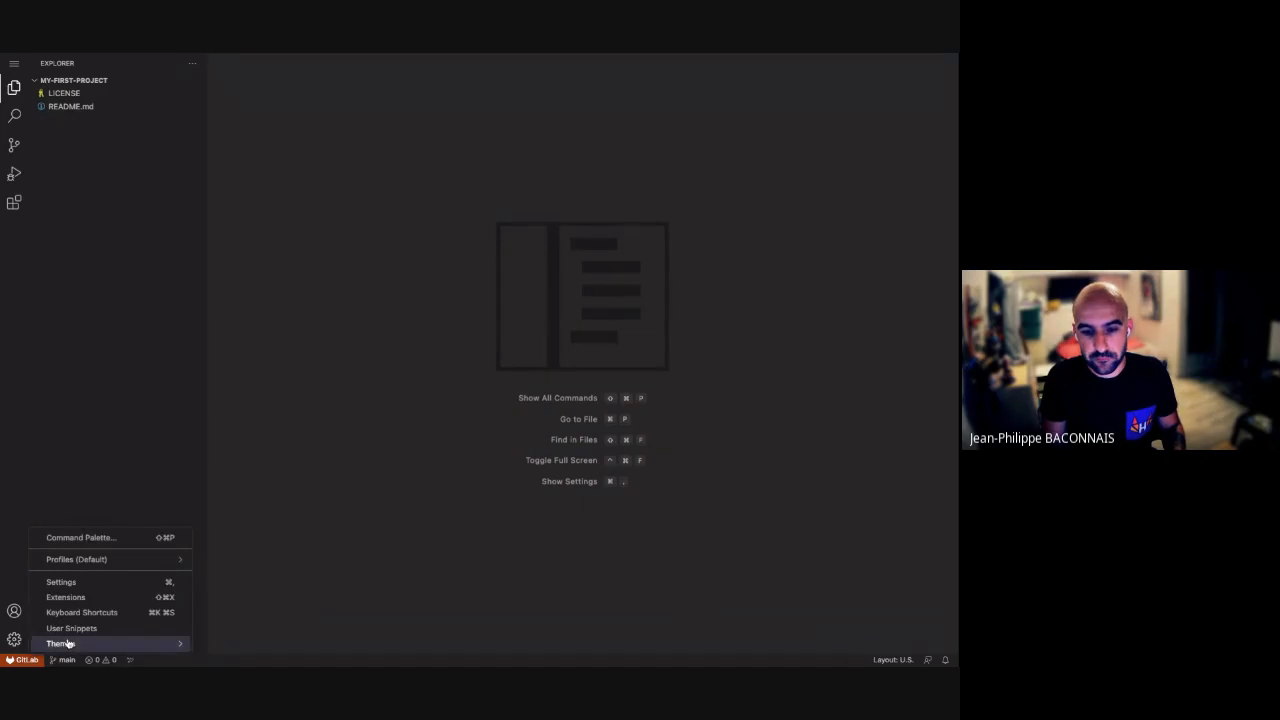
mouse_move(60, 643)
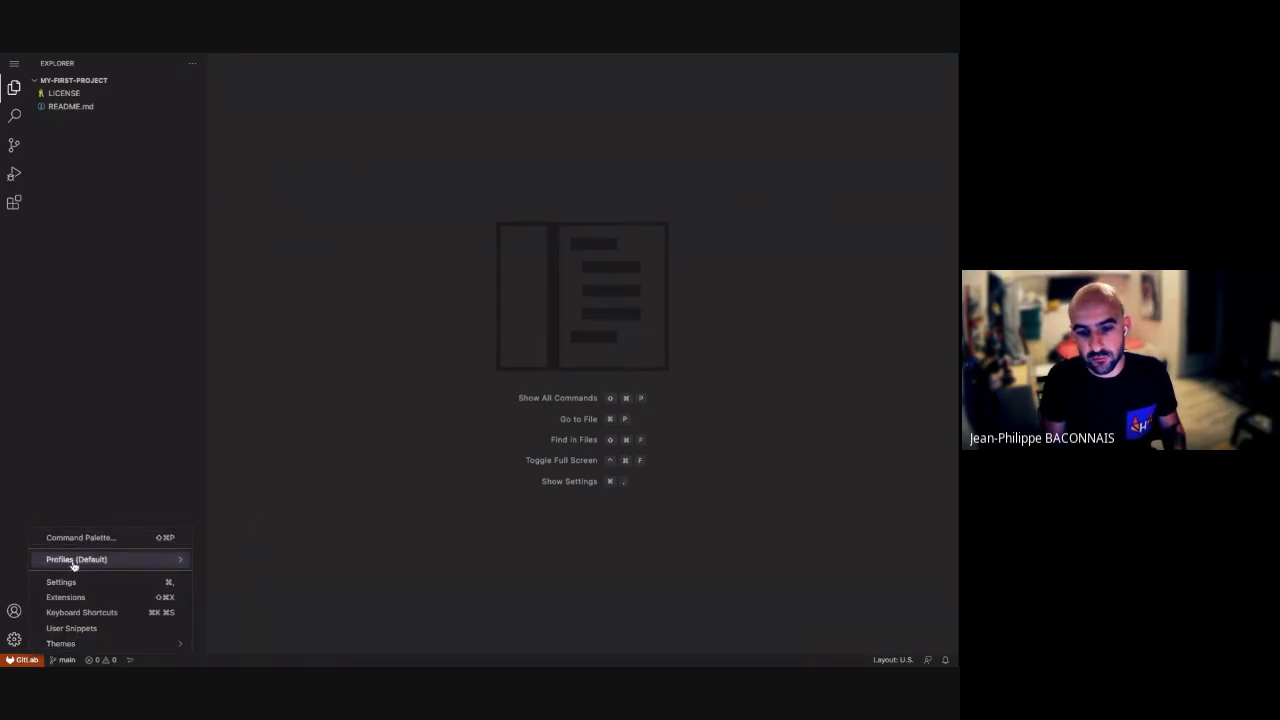
left_click(93, 465)
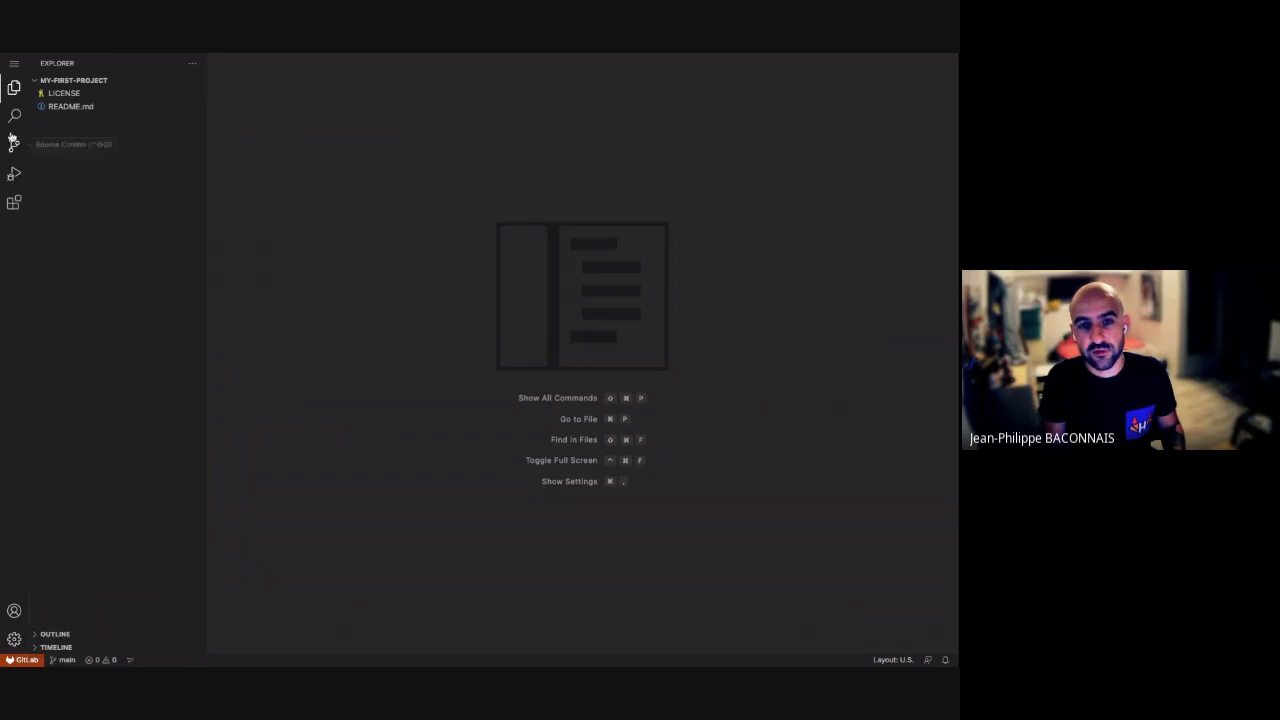
left_click(14, 145)
left_click(14, 88)
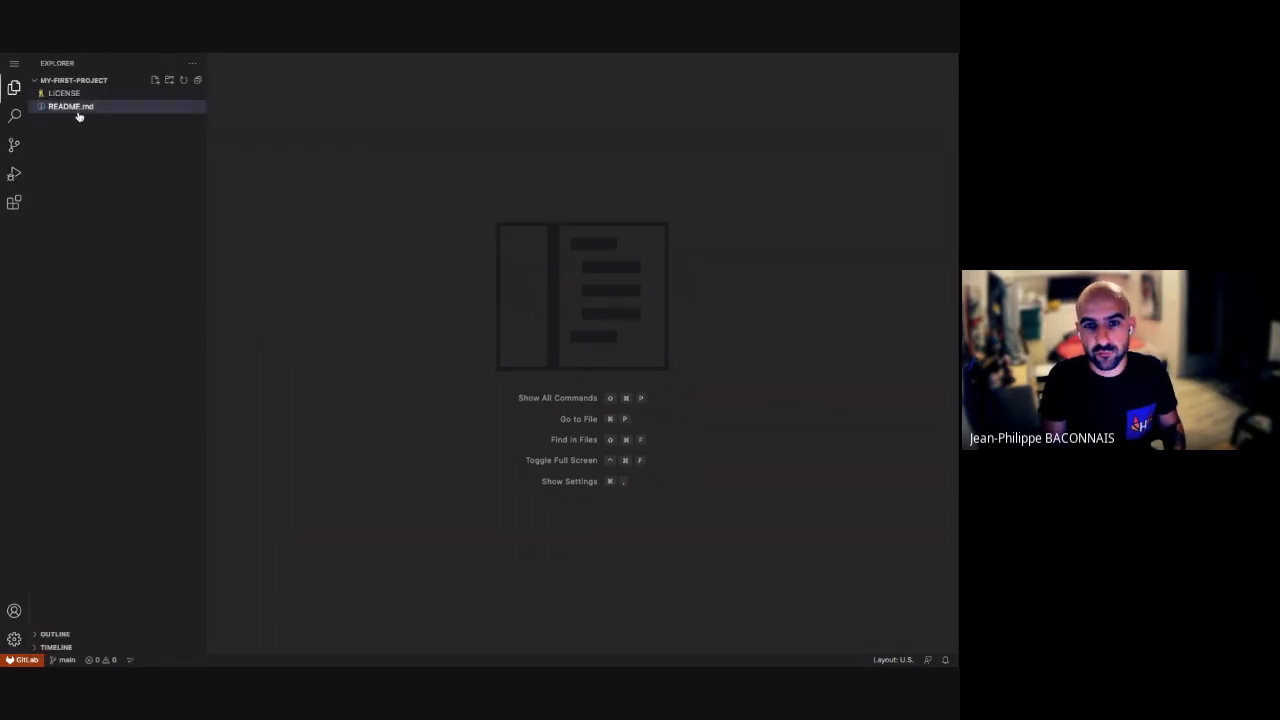
Step: Insert three blank lines above the "Getting started" heading in README.md and show the pending change in source control
left_click(78, 107)
left_click(297, 110)
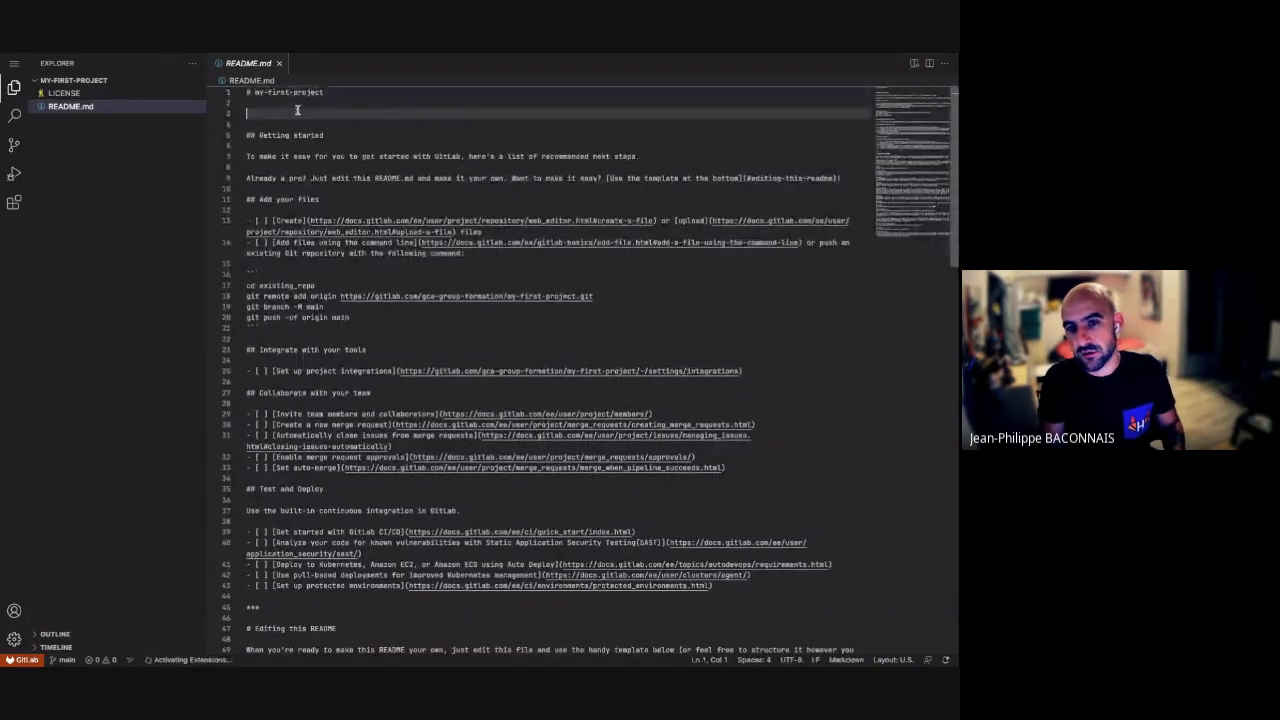
key("Return")
key("Return")
key("Return")
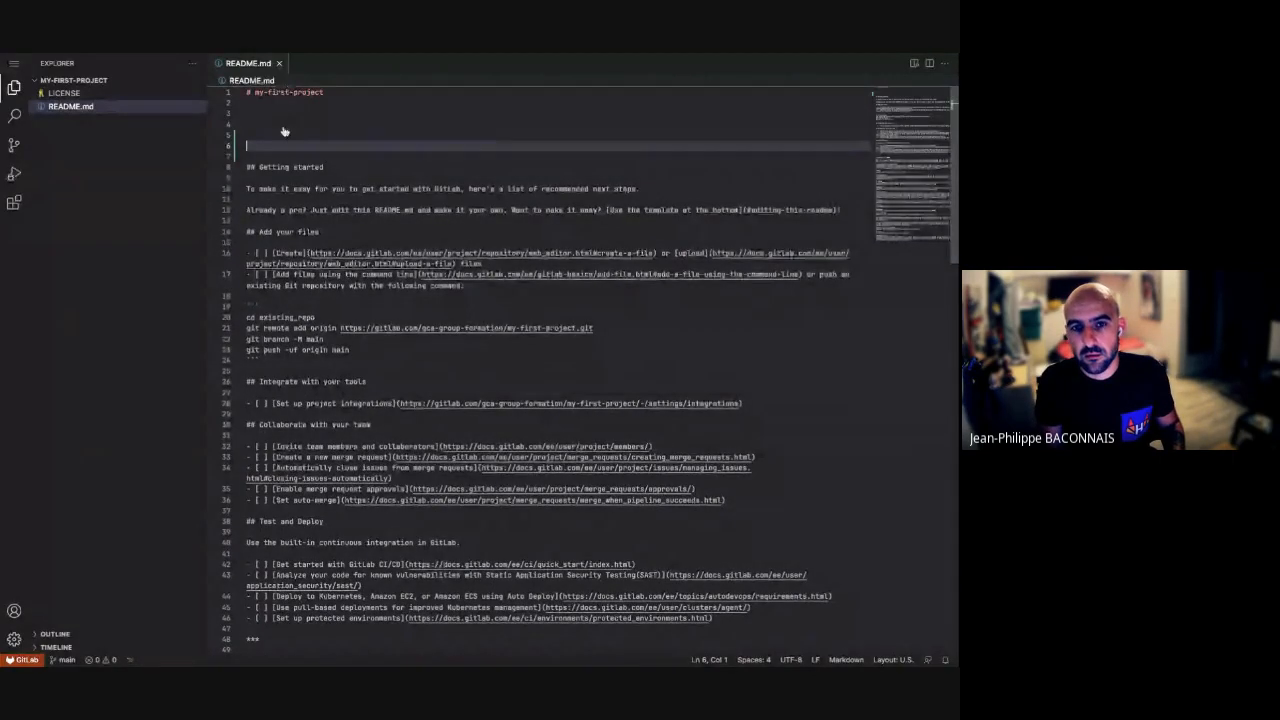
key("Down")
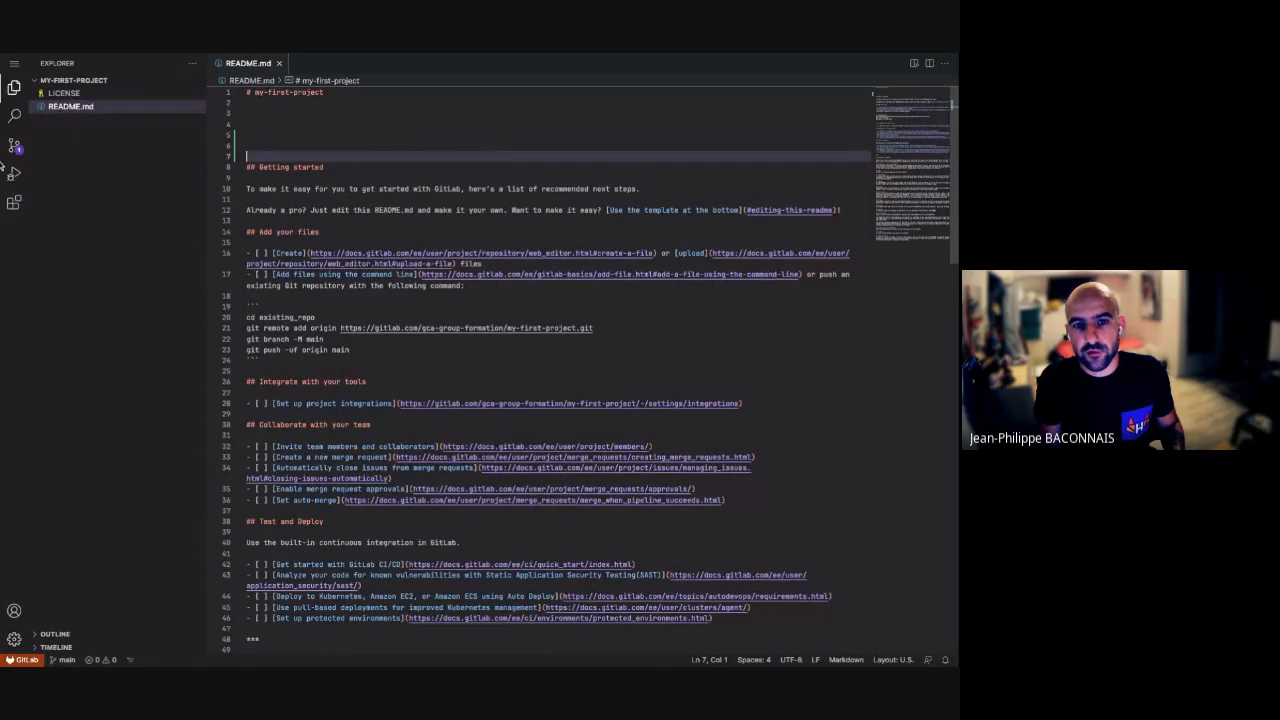
left_click(14, 145)
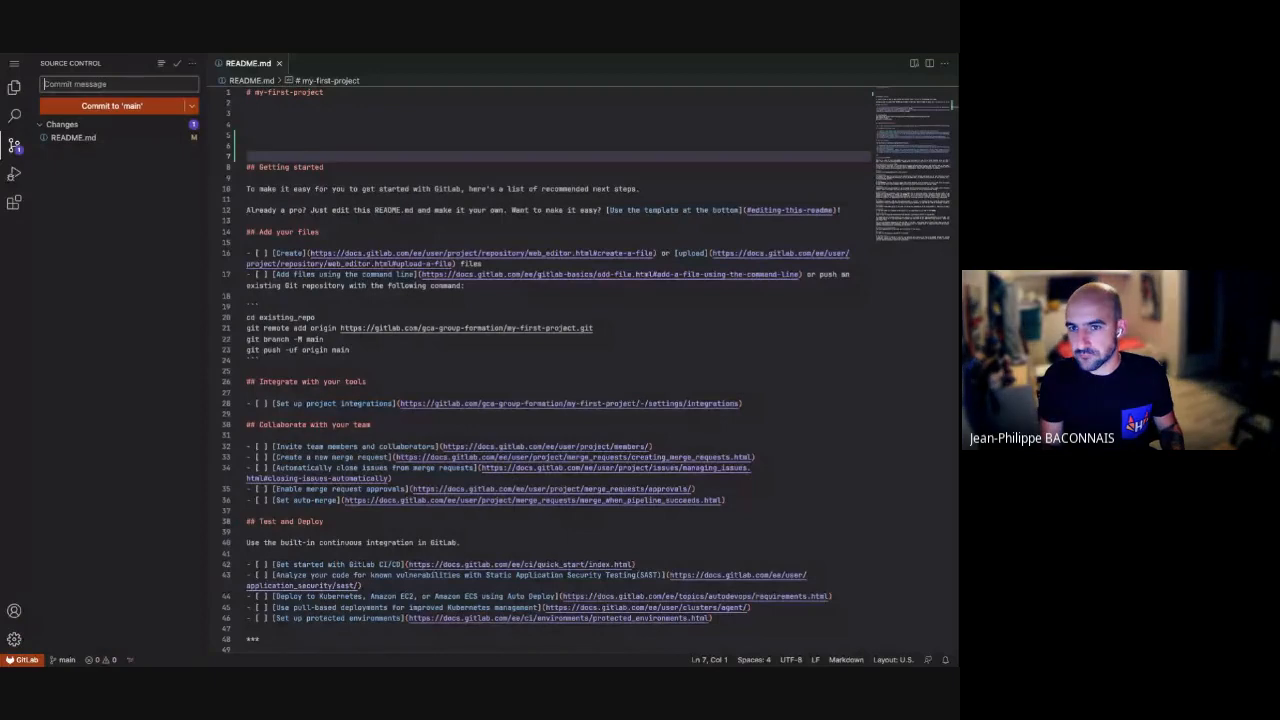
Step: Return to the repository page of my-first-project and examine its editing options, including Gitpod and workspaces
key("ctrl+shift+Tab")
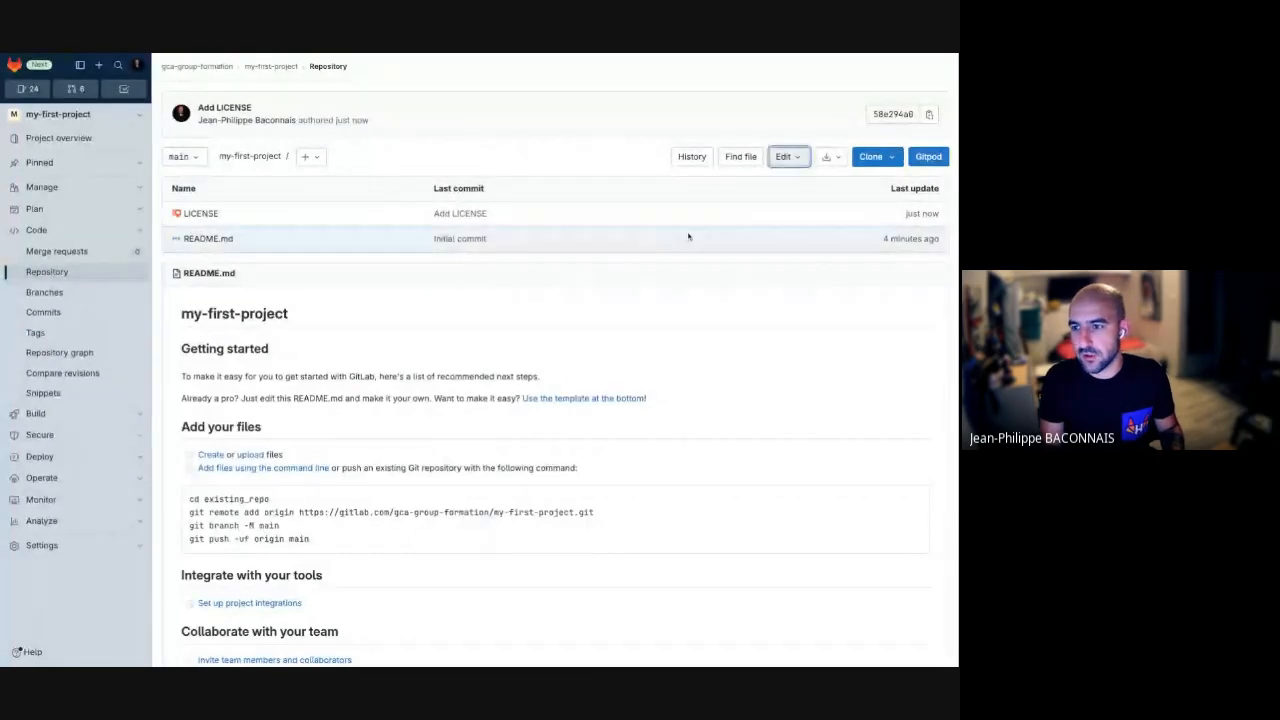
left_click(791, 162)
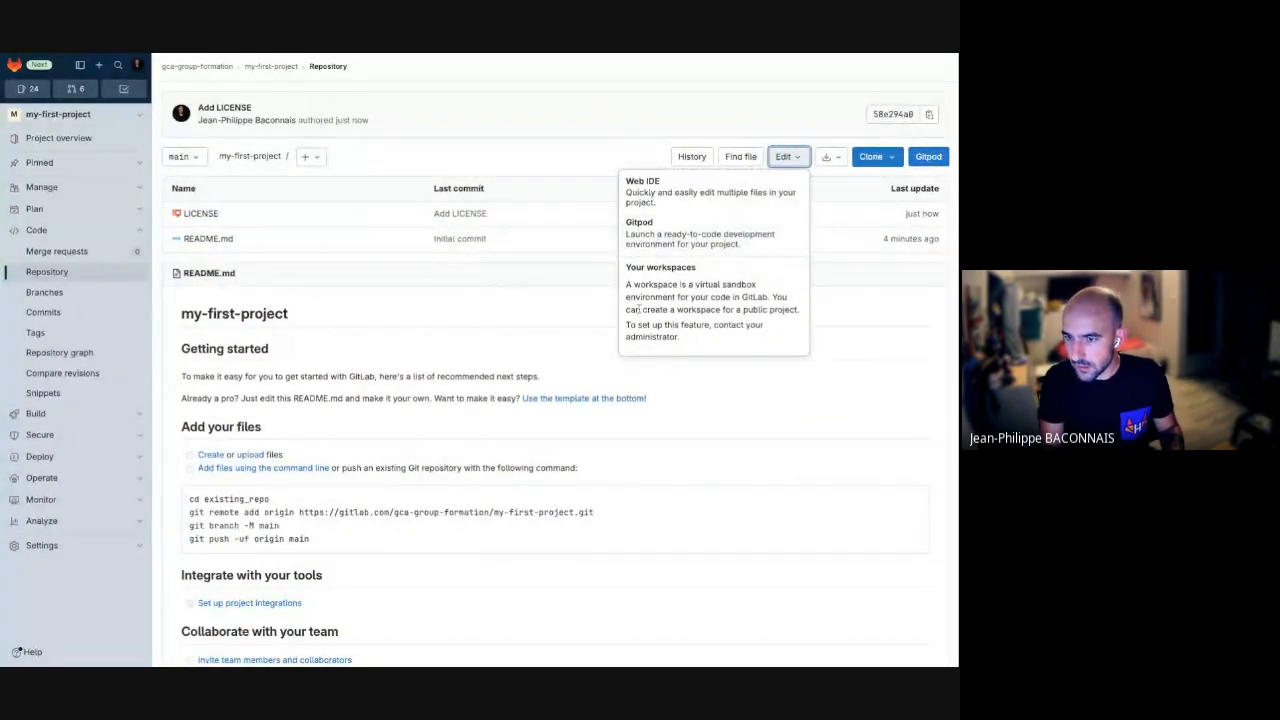
left_click(535, 308)
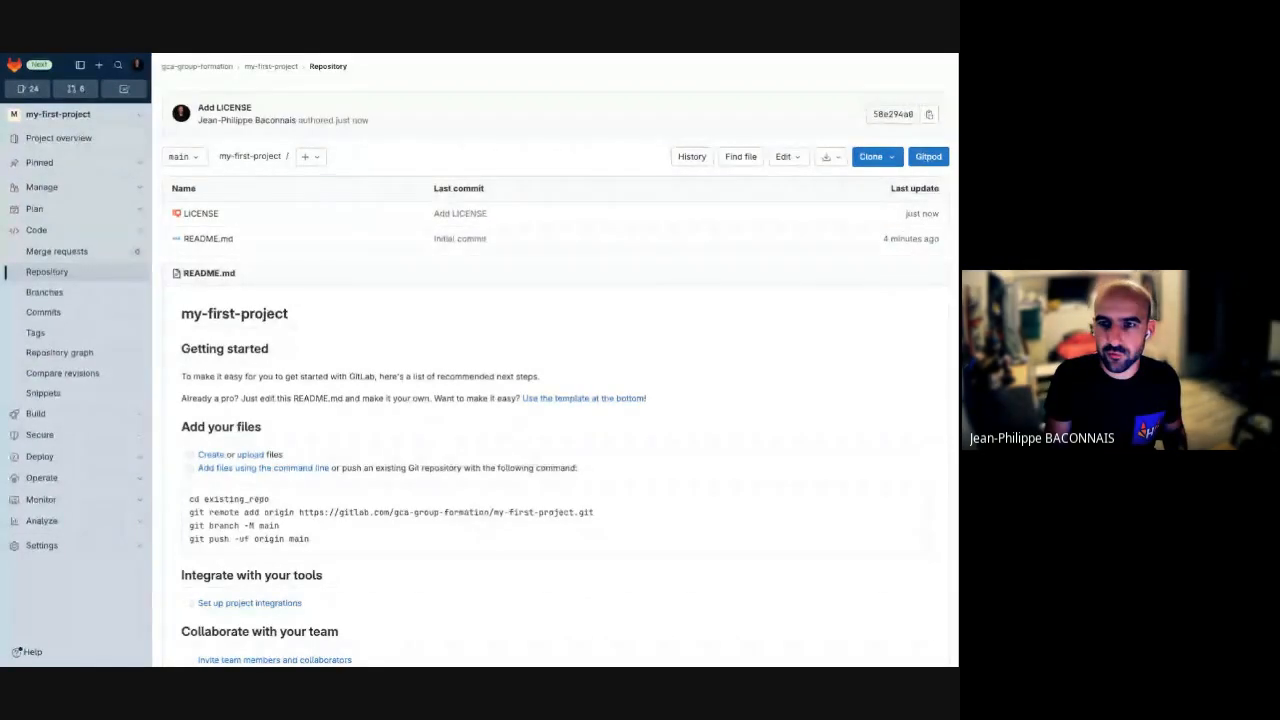
key("alt+Tab")
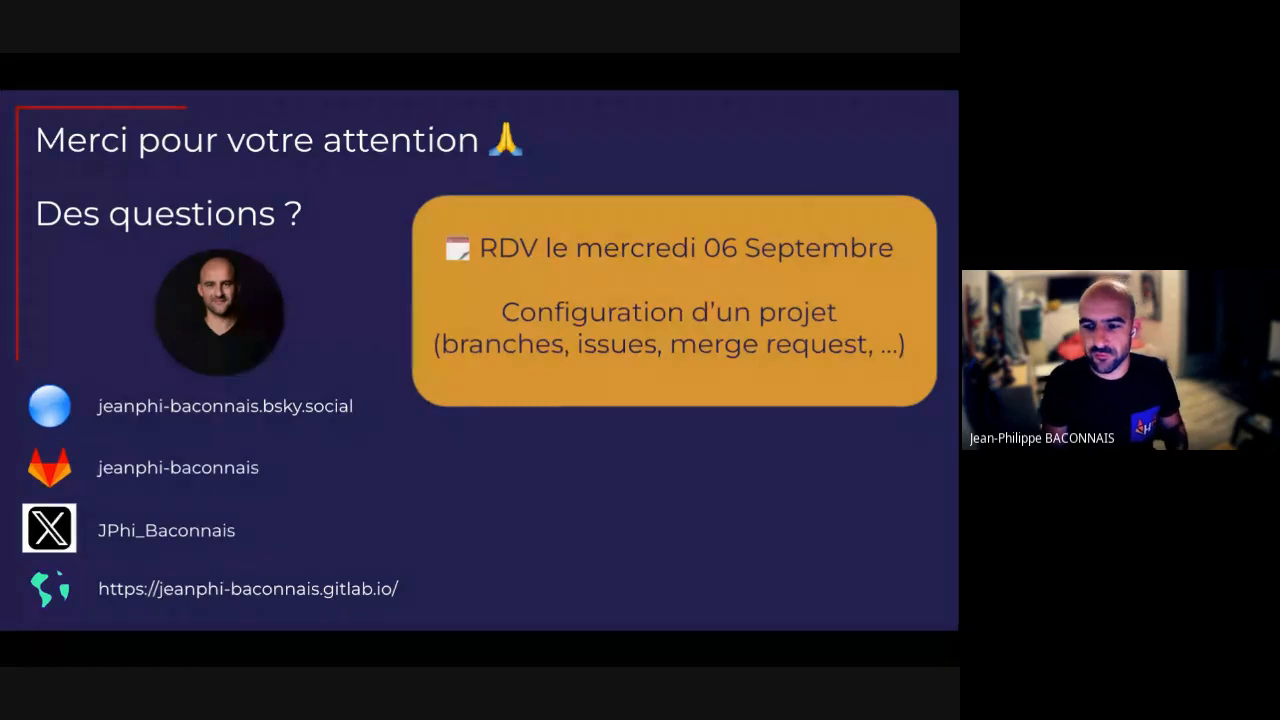
key("Left")
key("Left")
key("Right")
key("Right")
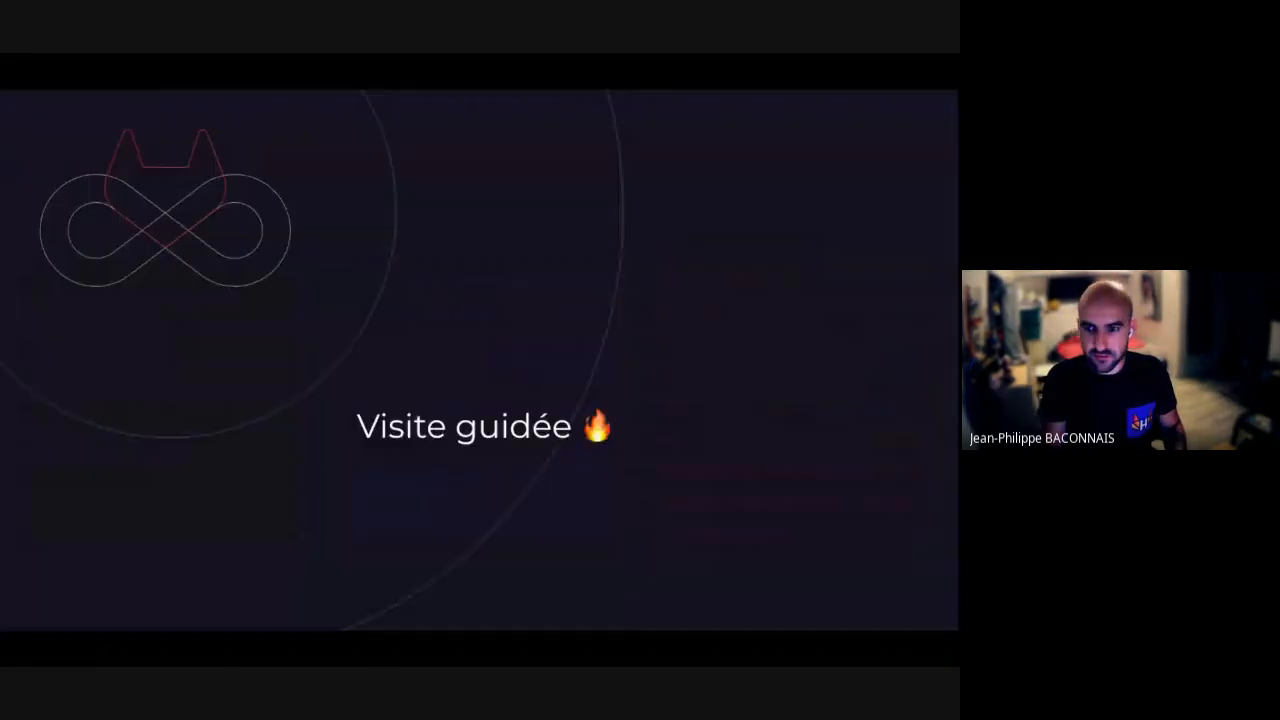